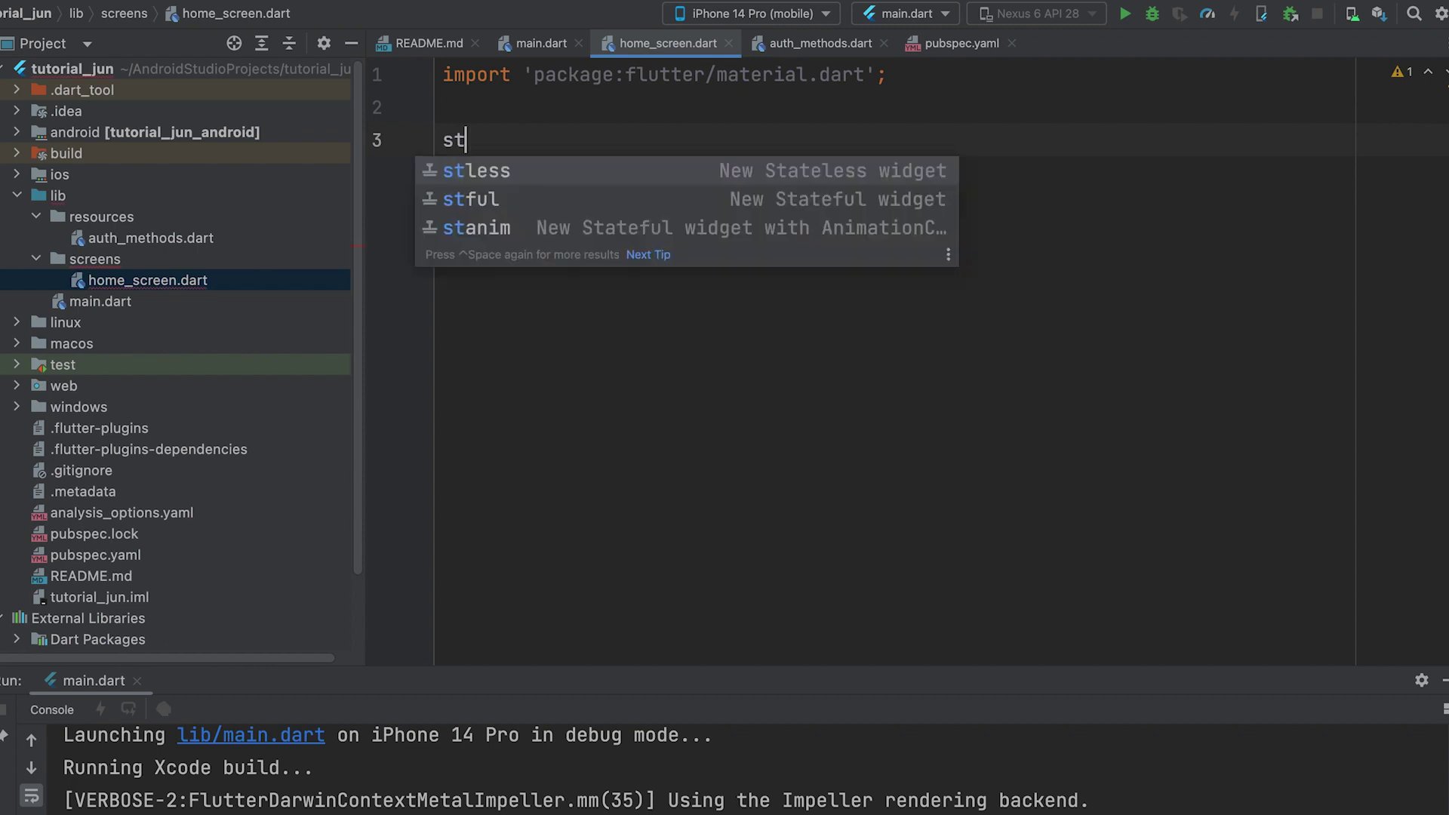
- Insert the stful template as a HomeScreen stateful widget, then place the cursor in main.dart
key("Down")
key("Return")
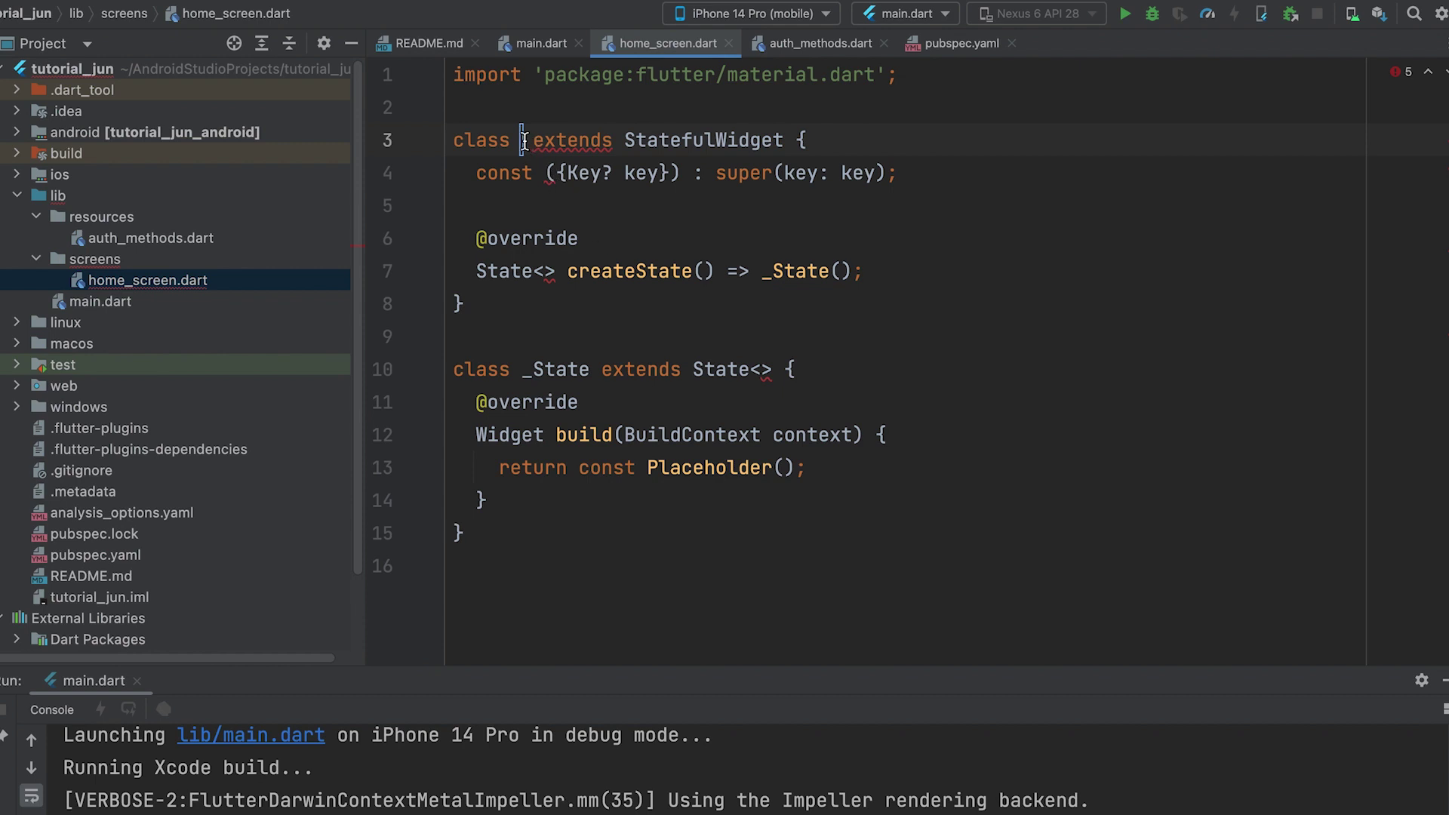
type("Home")
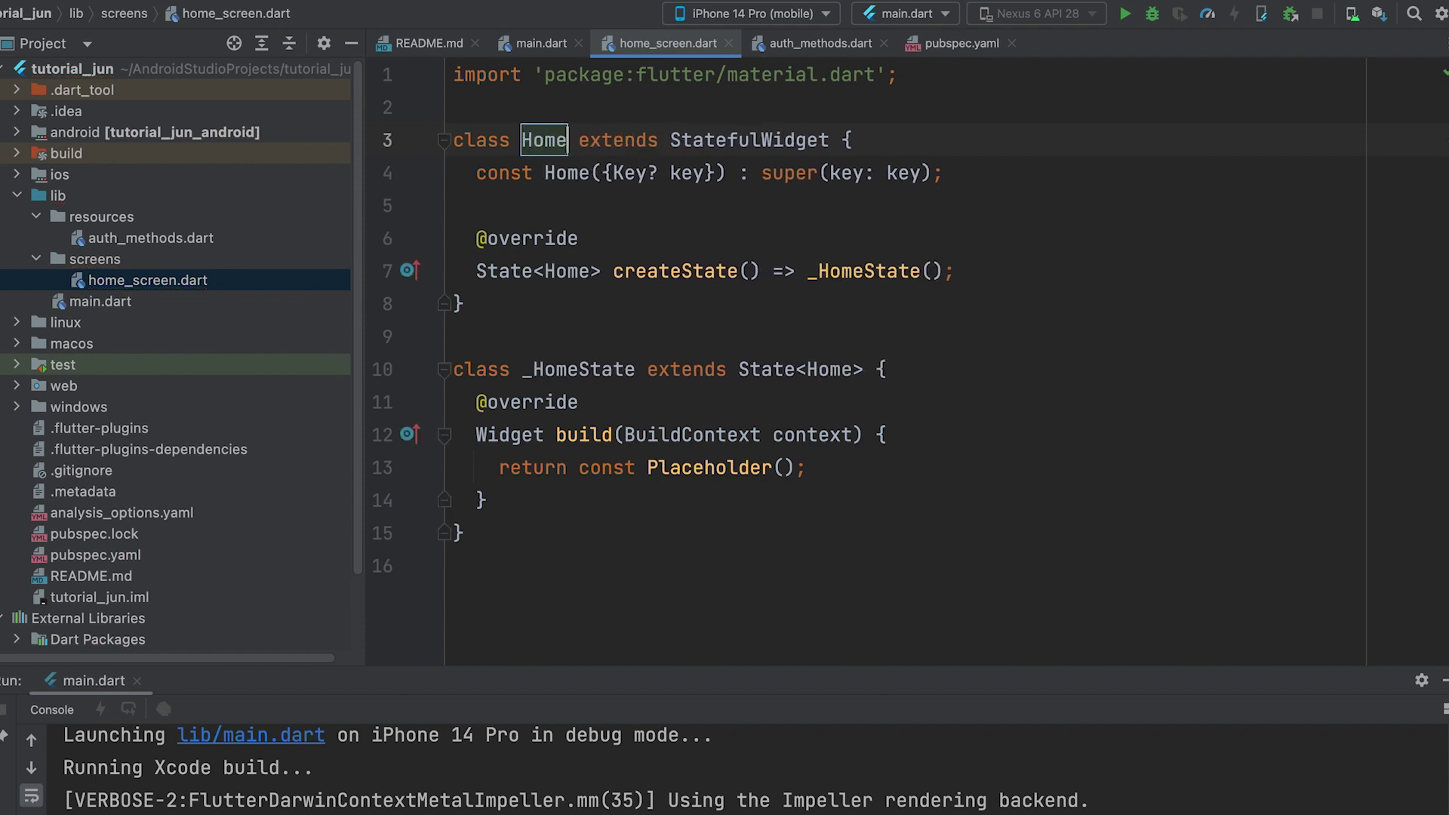
type("Screen")
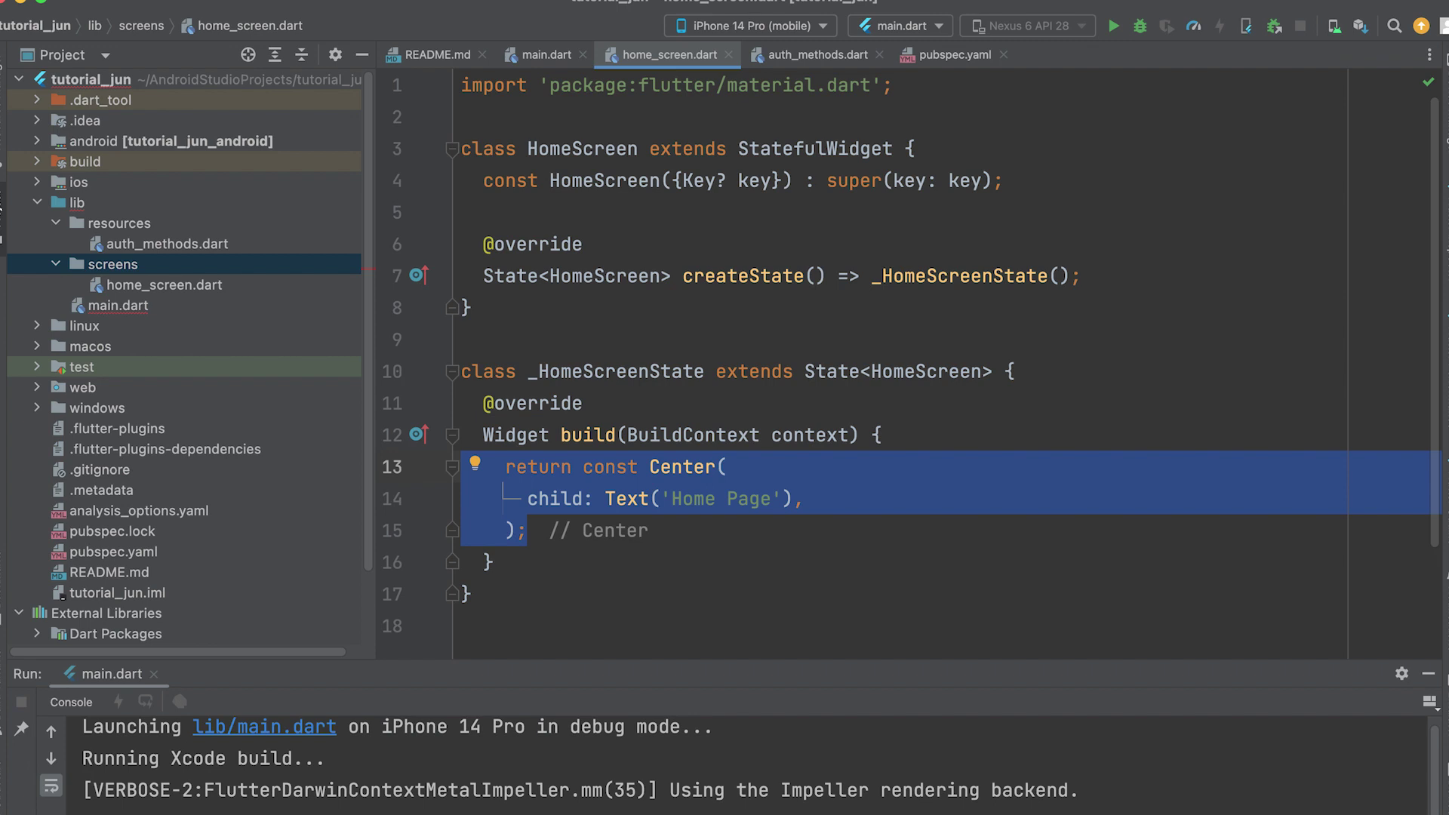
left_click(534, 58)
left_click(760, 362)
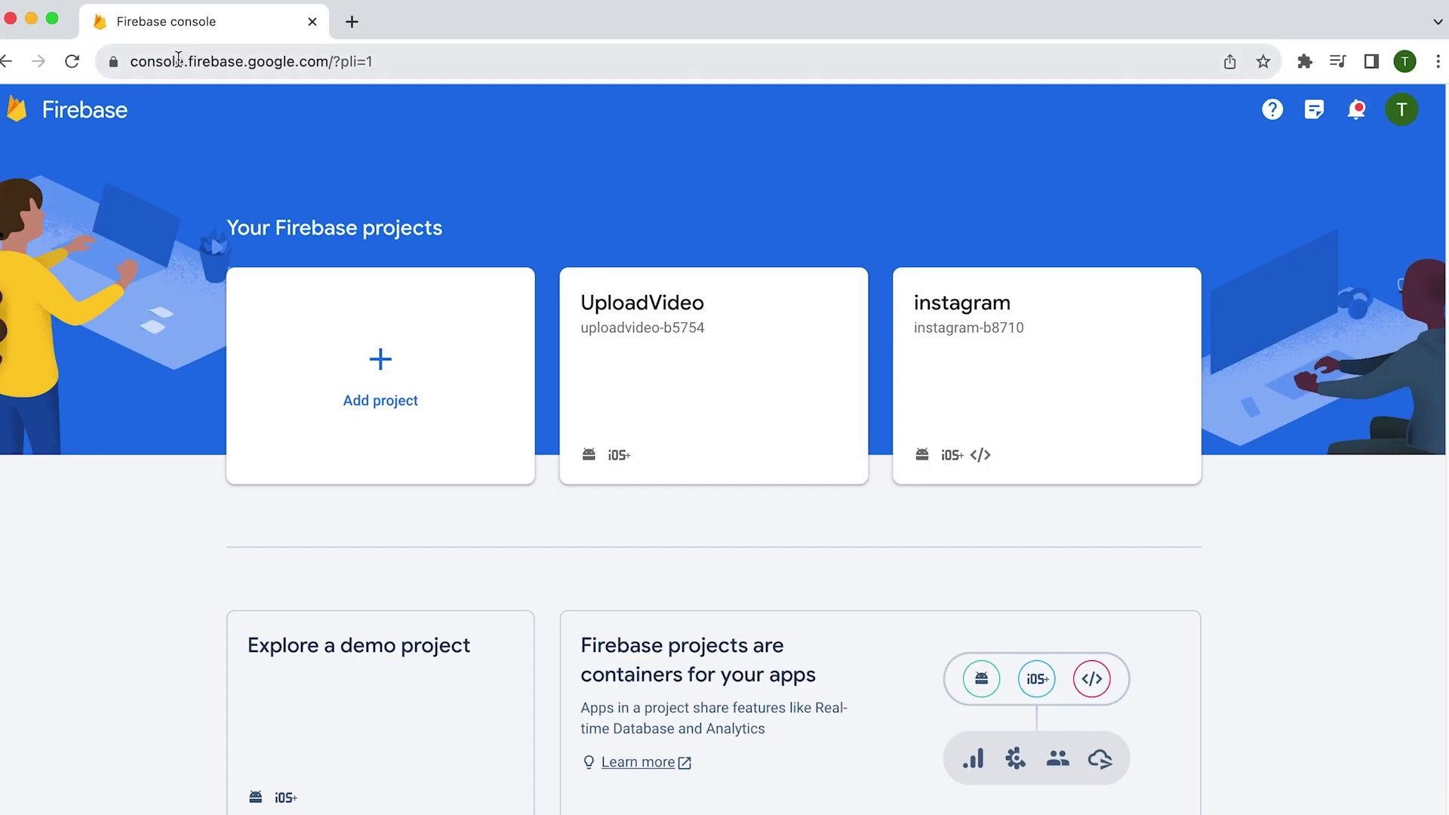
- Create the Firebase project 'google-signin-tutorial' with Google Analytics disabled and open its overview
left_click_drag(123, 60, 378, 60)
left_click(556, 61)
left_click(380, 376)
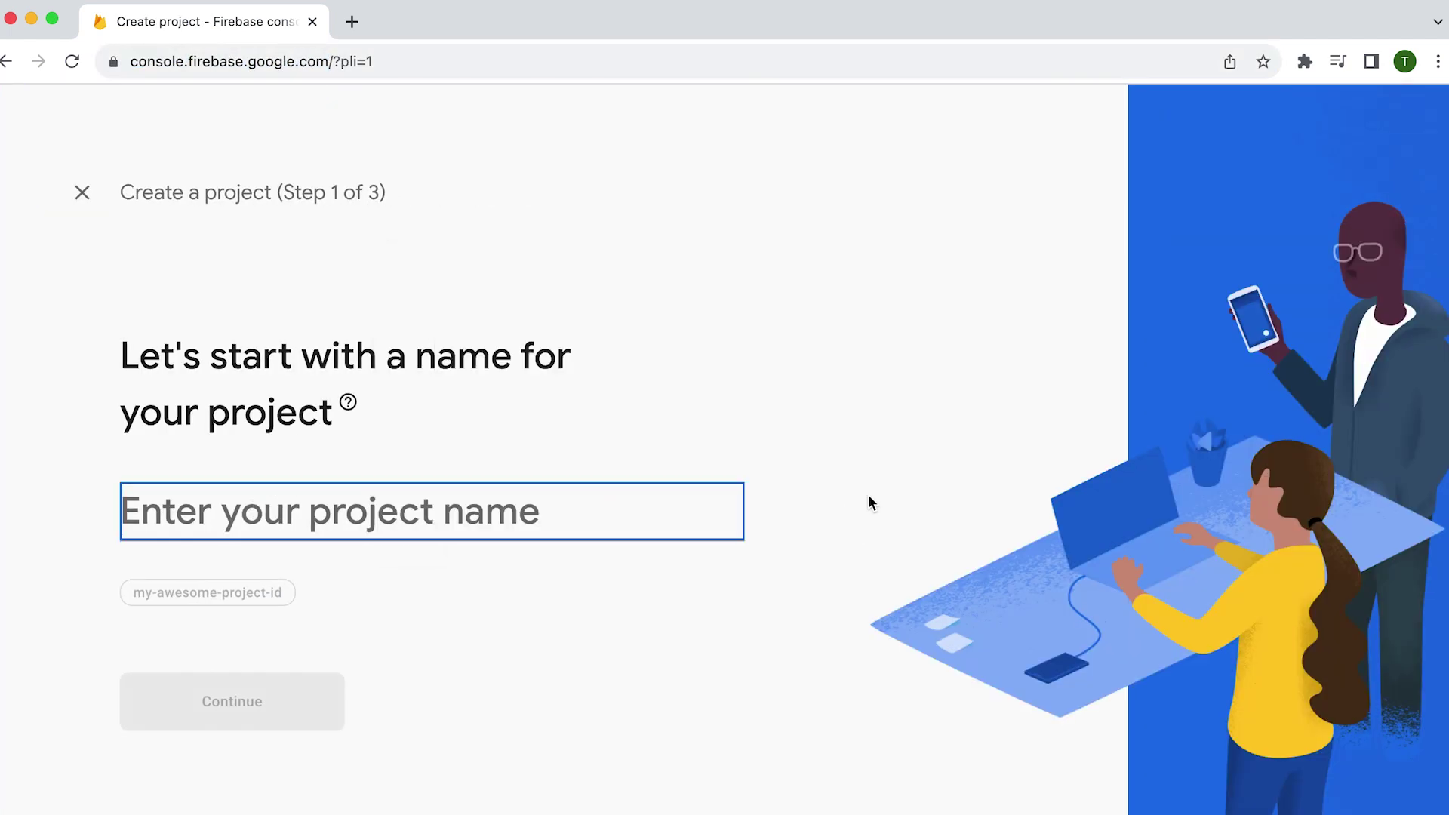
type("google-signin-tutorial")
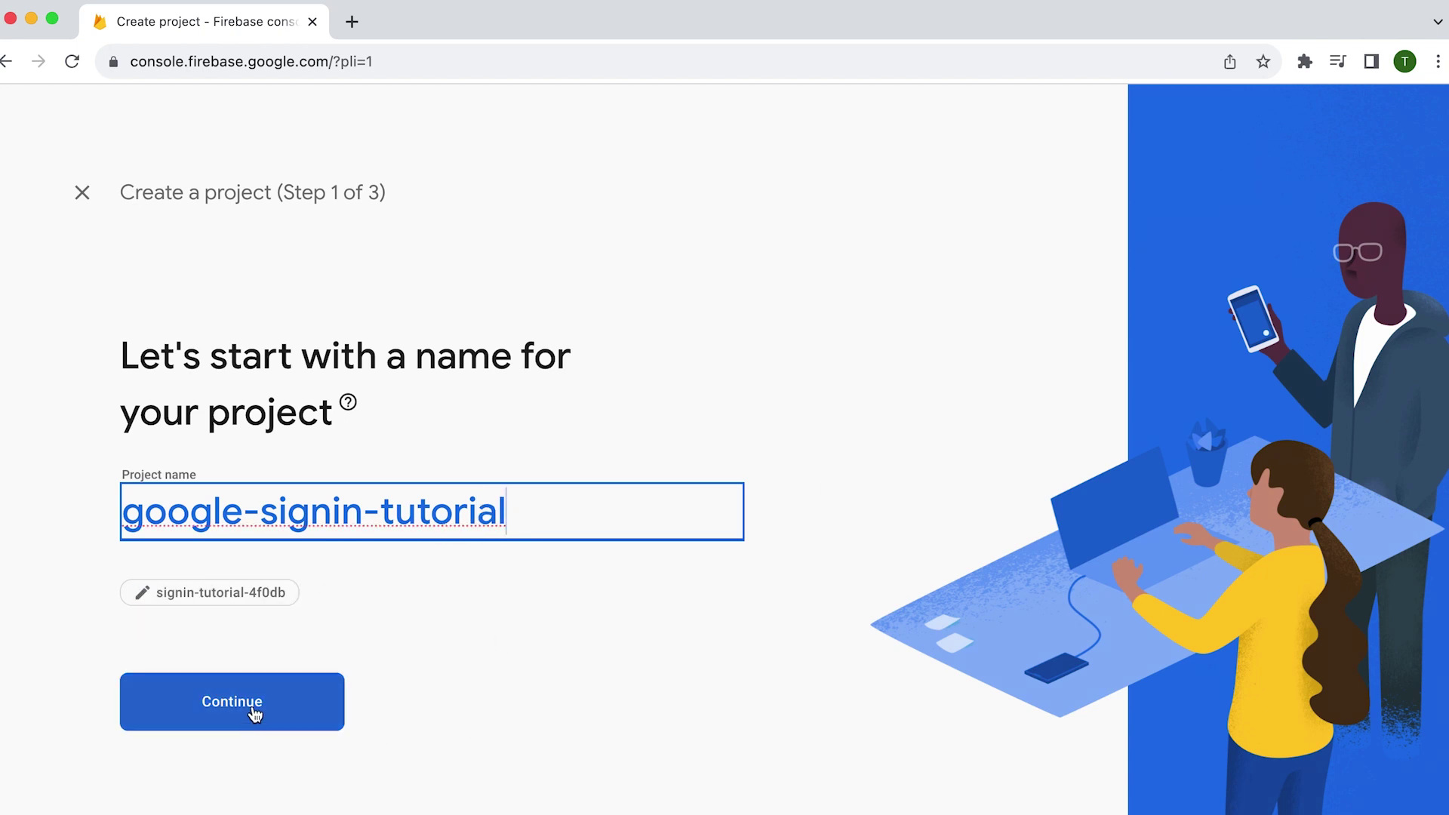
left_click(254, 715)
scroll(340, 717, "down", 2)
left_click(132, 677)
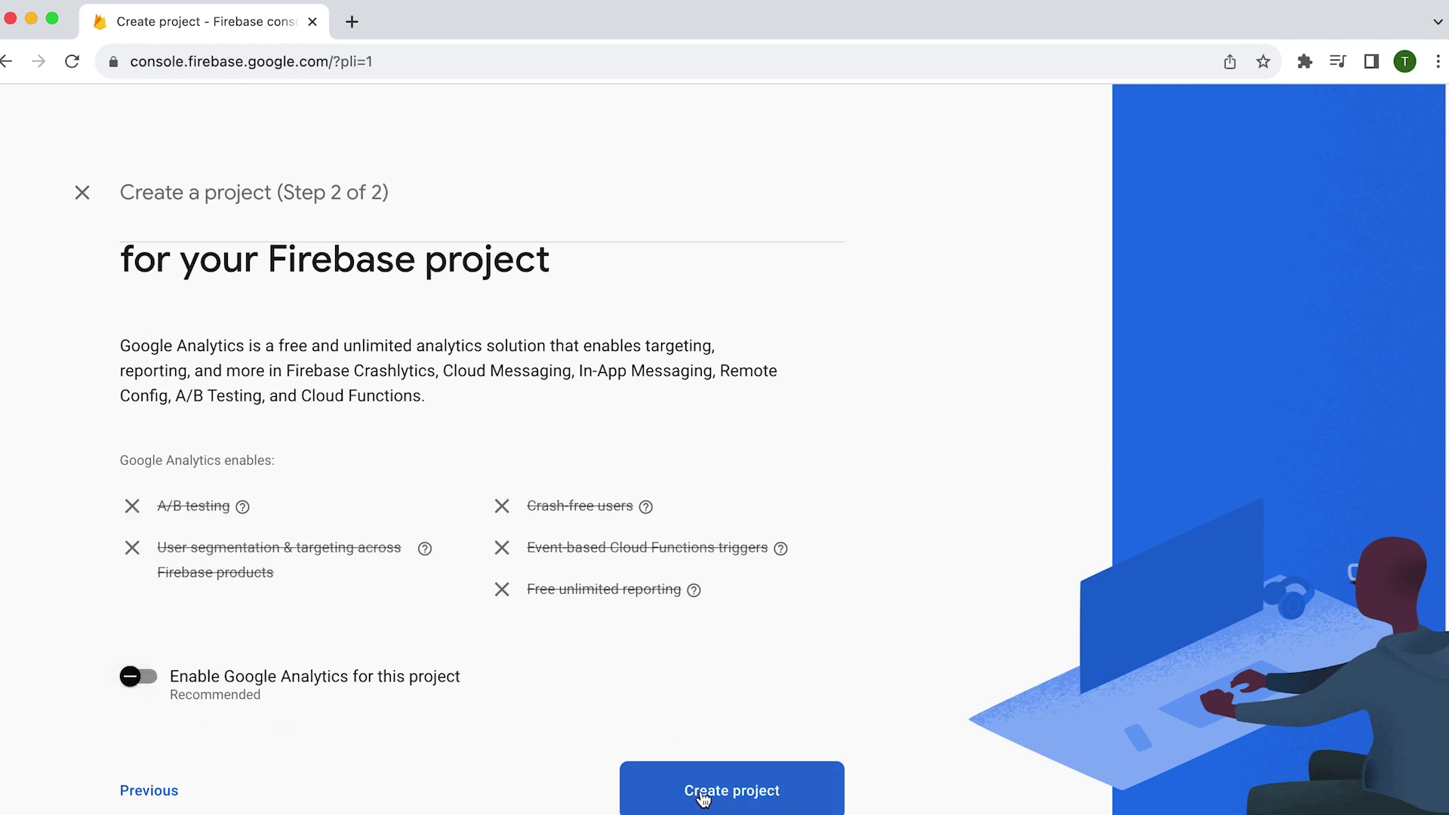
left_click(715, 790)
left_click_drag(464, 8, 472, 8)
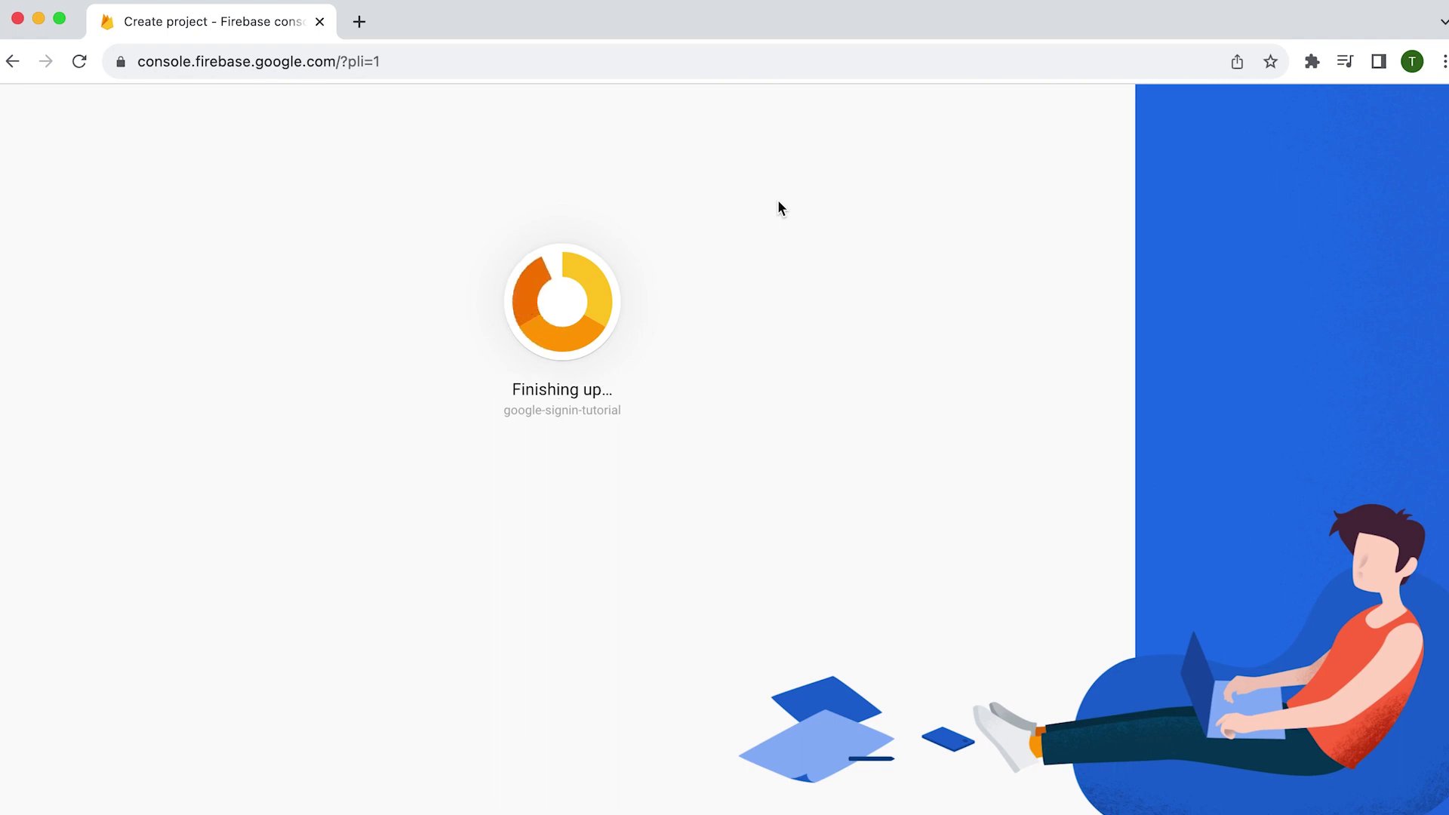
left_click(557, 533)
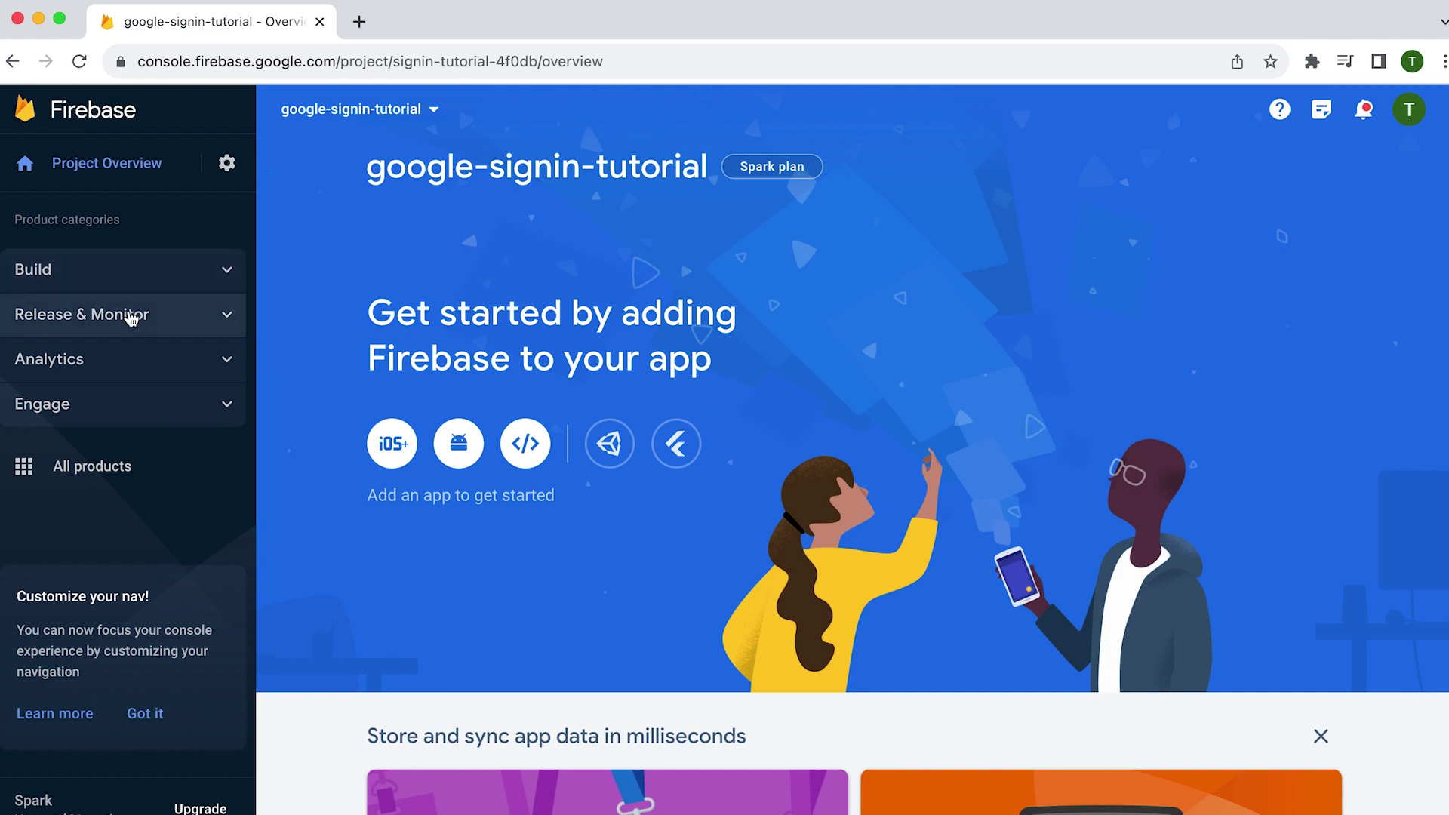
- Open Authentication under Build and start its setup
left_click(219, 280)
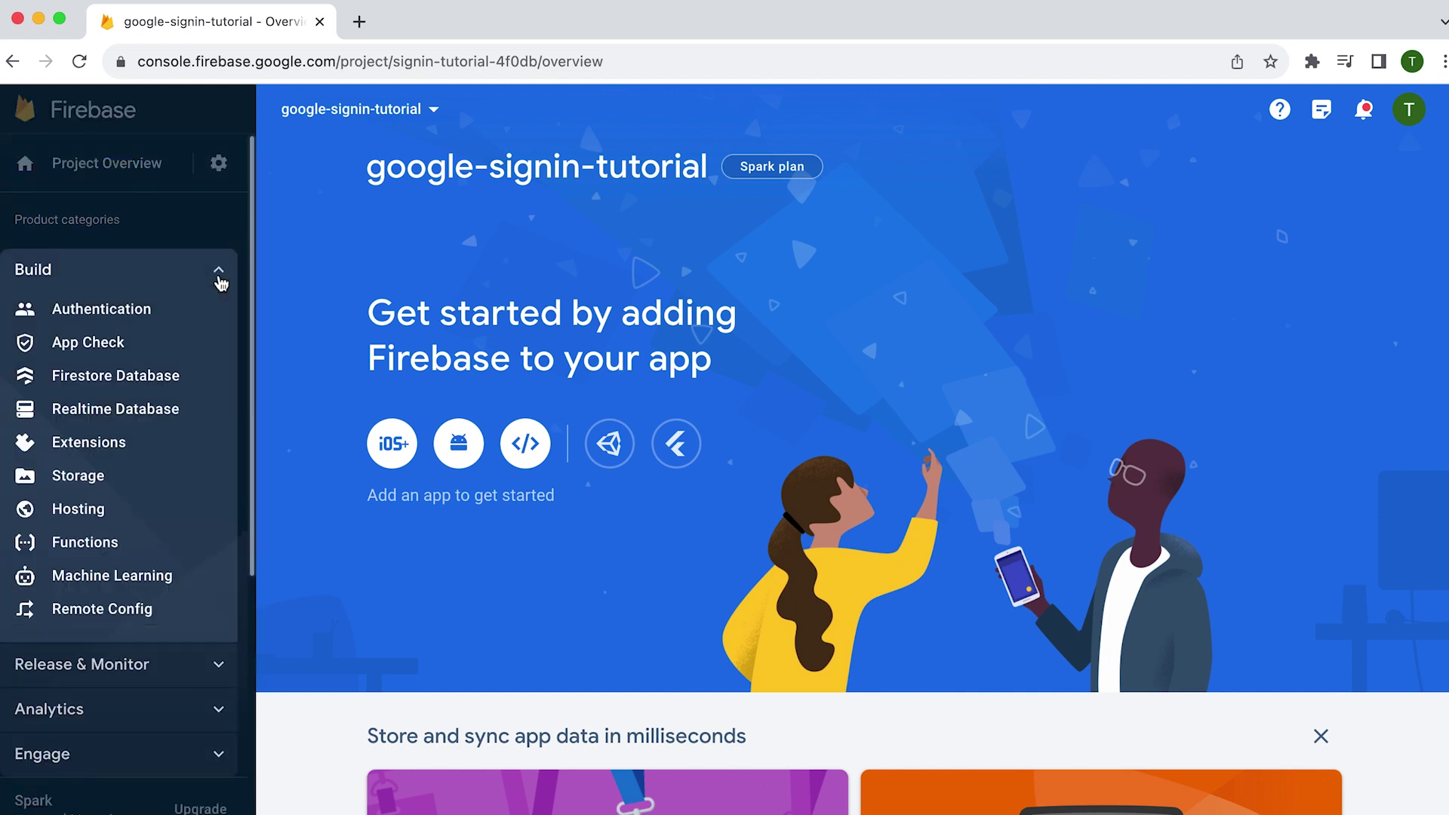
left_click(133, 310)
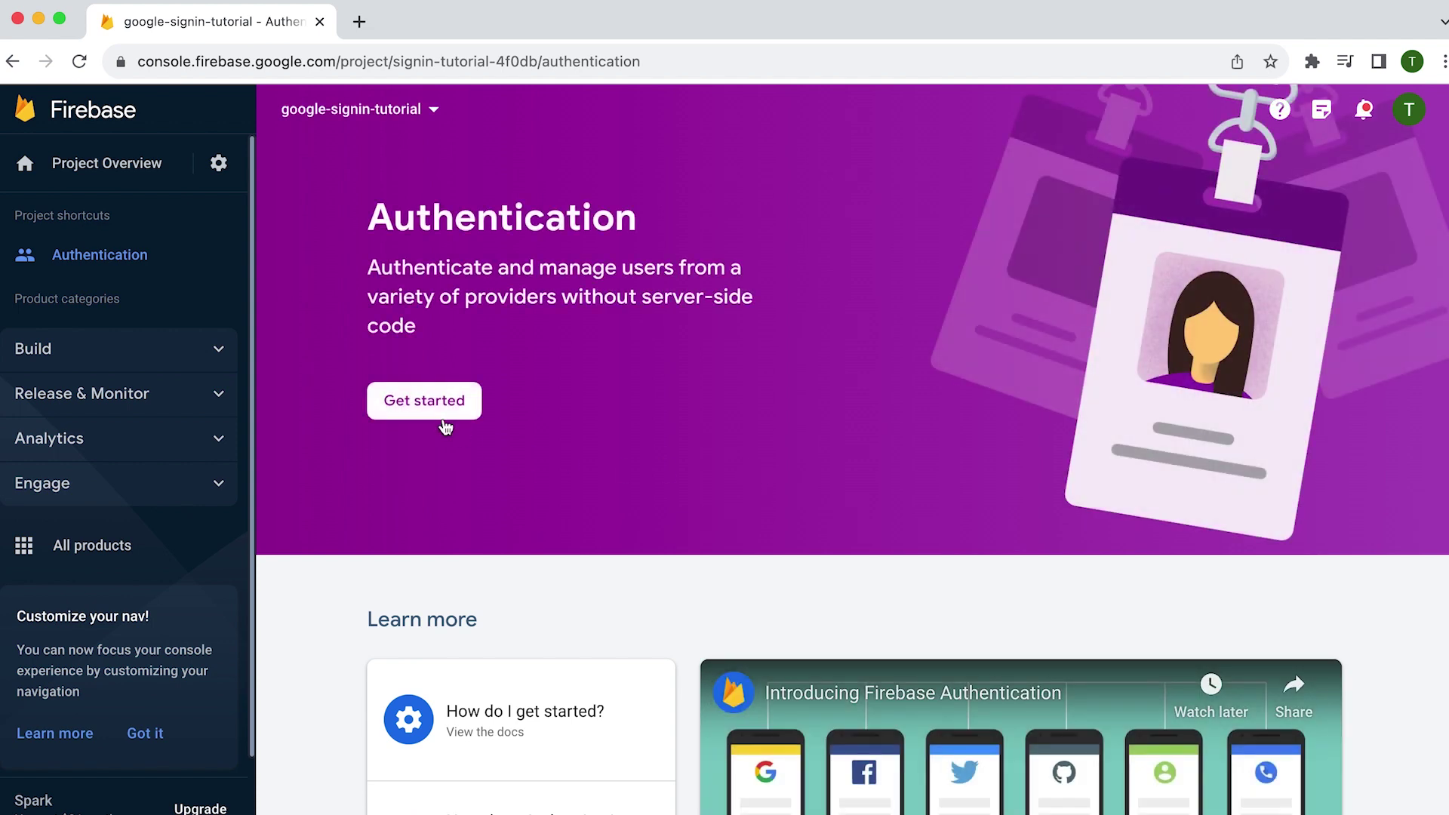
left_click(445, 411)
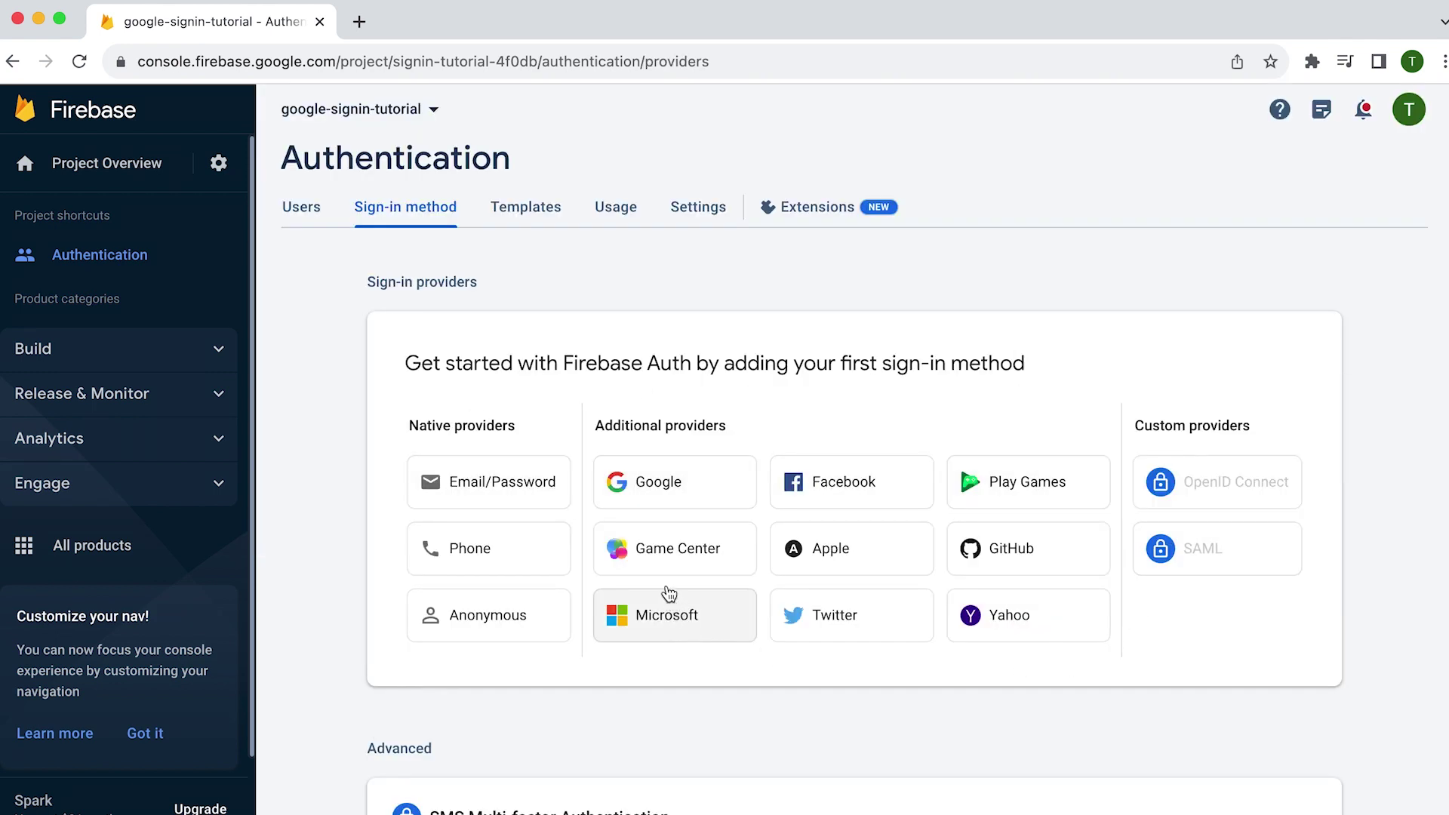
- Enable the Google sign-in provider with the account's address as support email and save
left_click(670, 502)
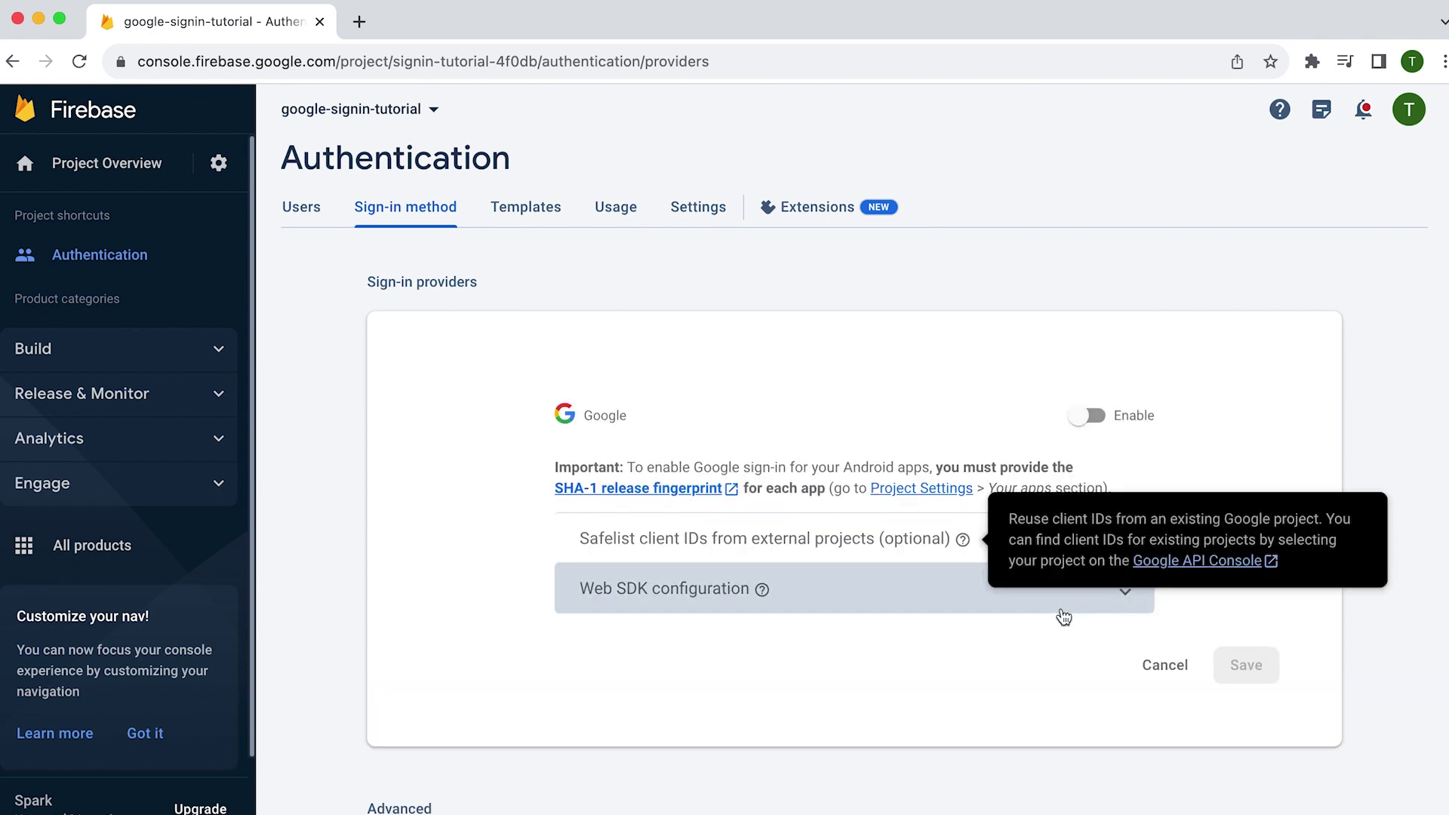
scroll(1071, 529, "down", 1)
left_click(1087, 373)
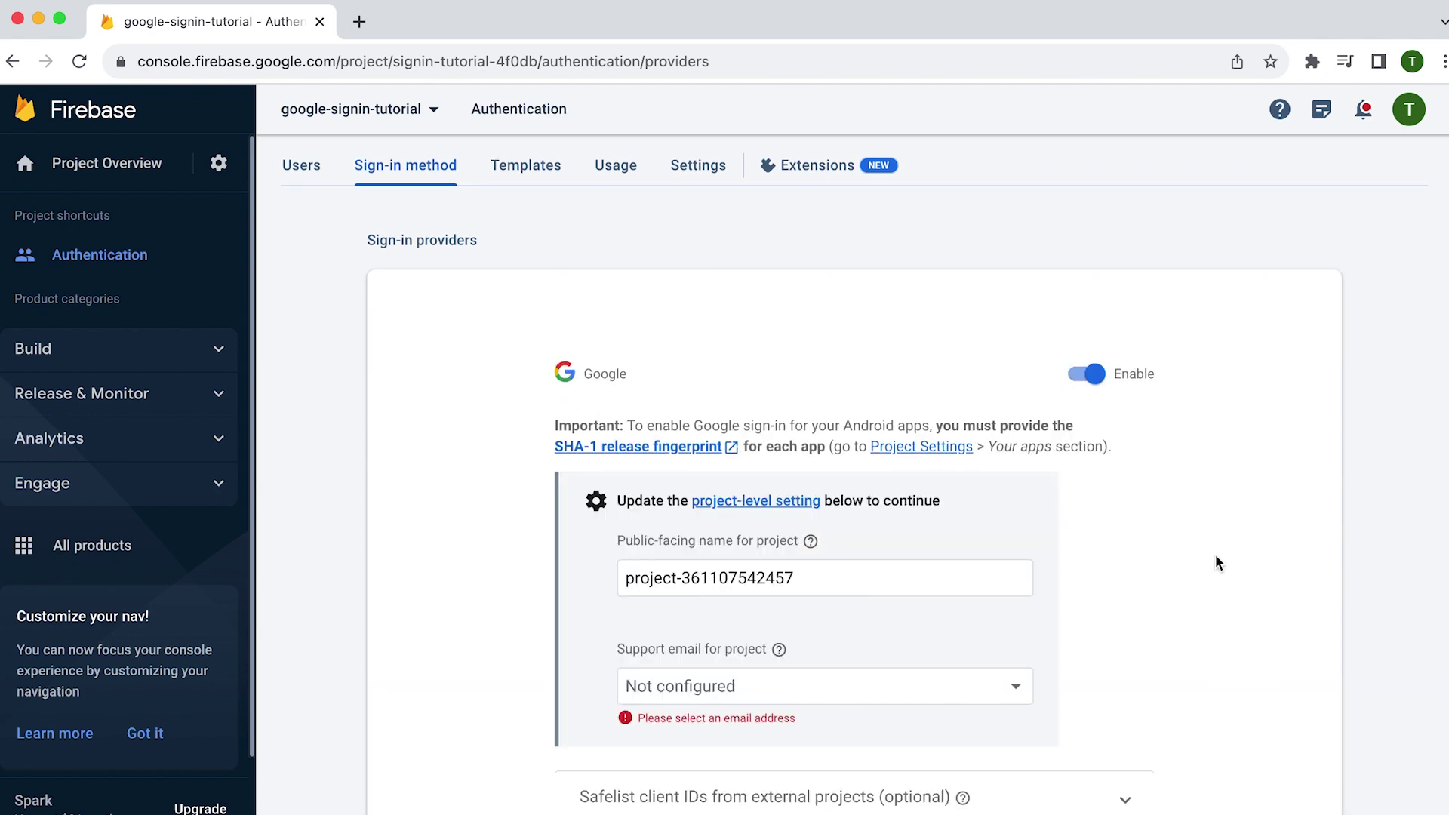
scroll(1215, 558, "down", 5)
left_click(1013, 386)
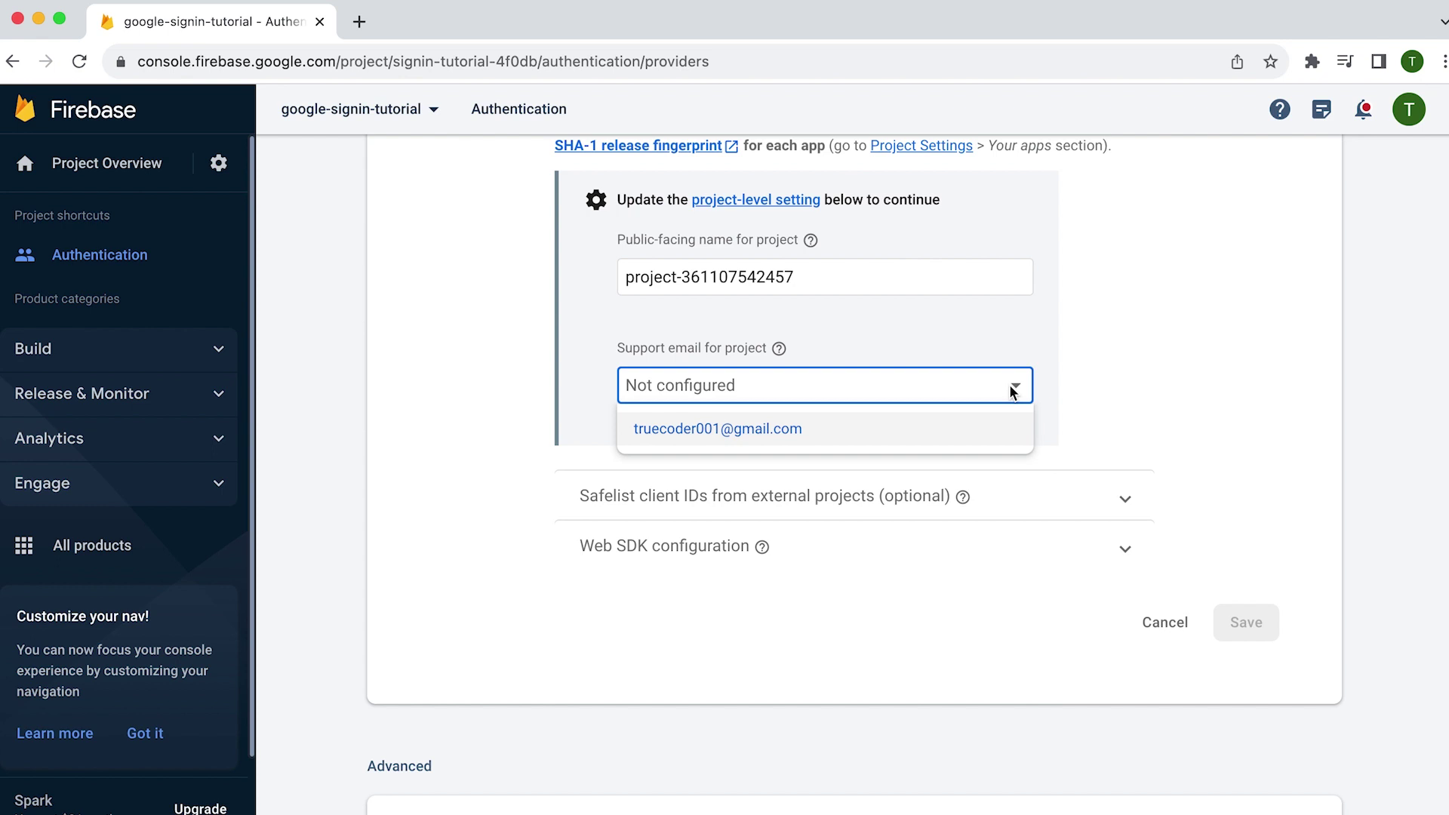
left_click(1003, 430)
scroll(1169, 445, "down", 2)
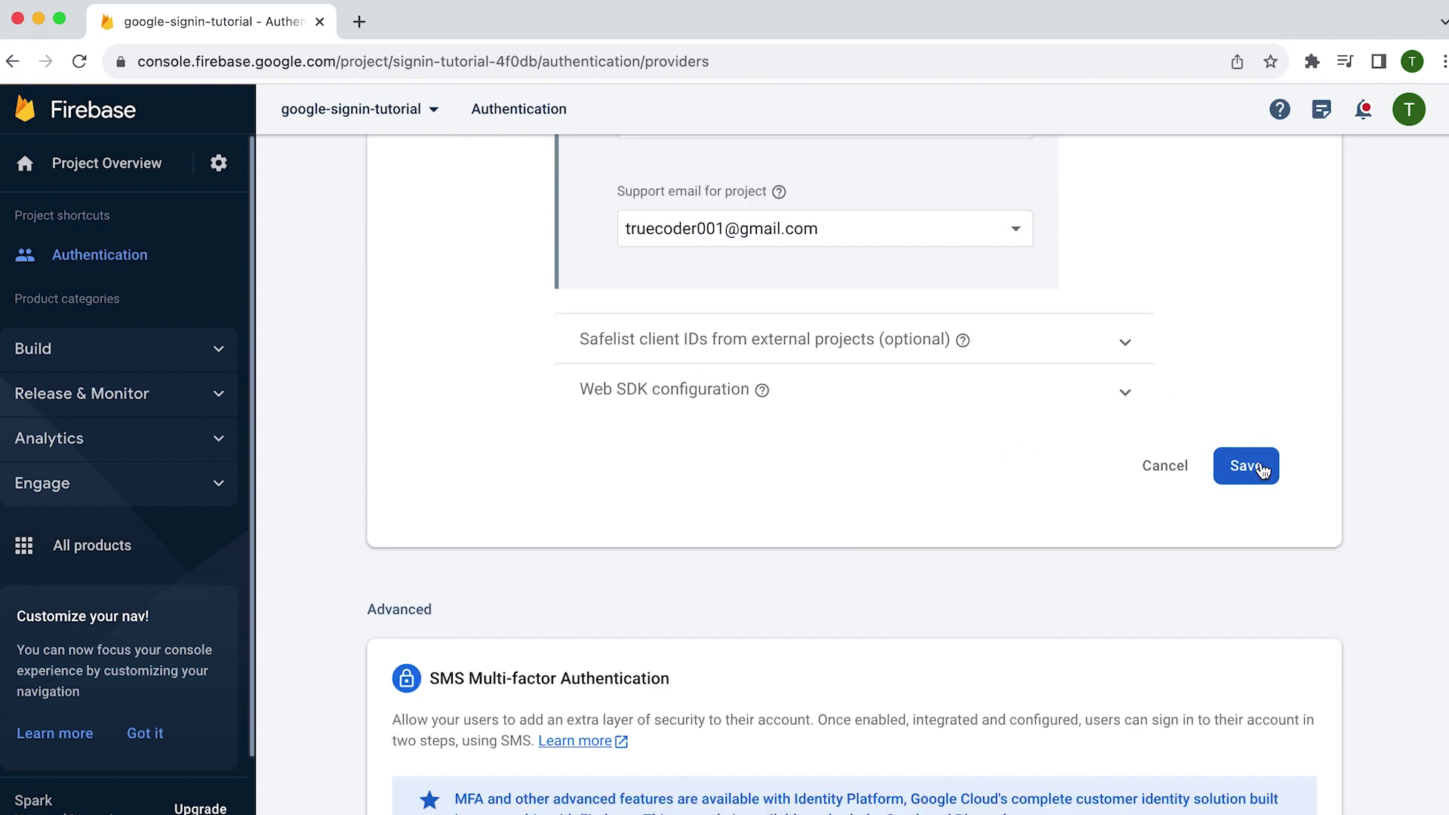
left_click(1246, 466)
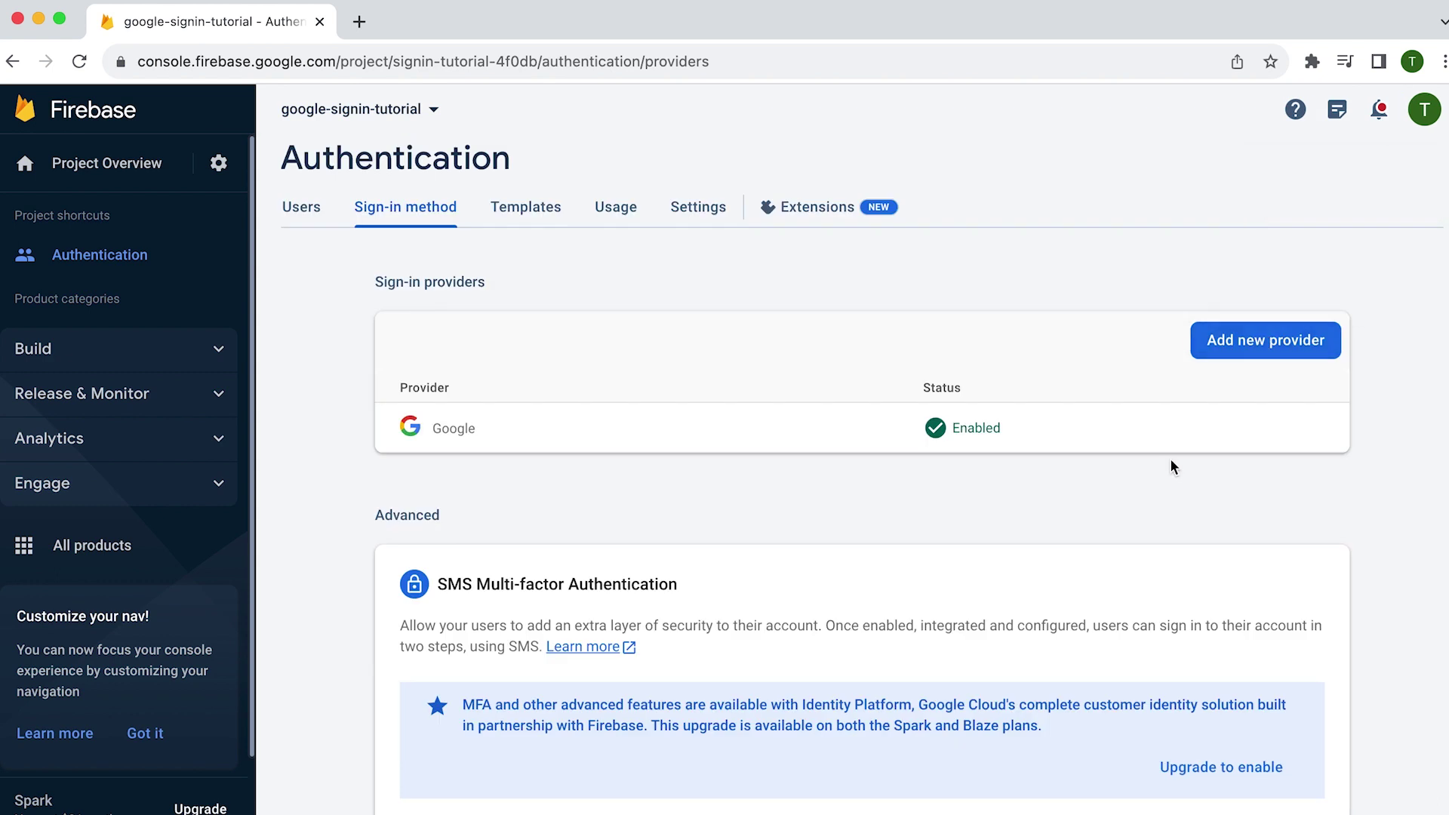
left_click(210, 355)
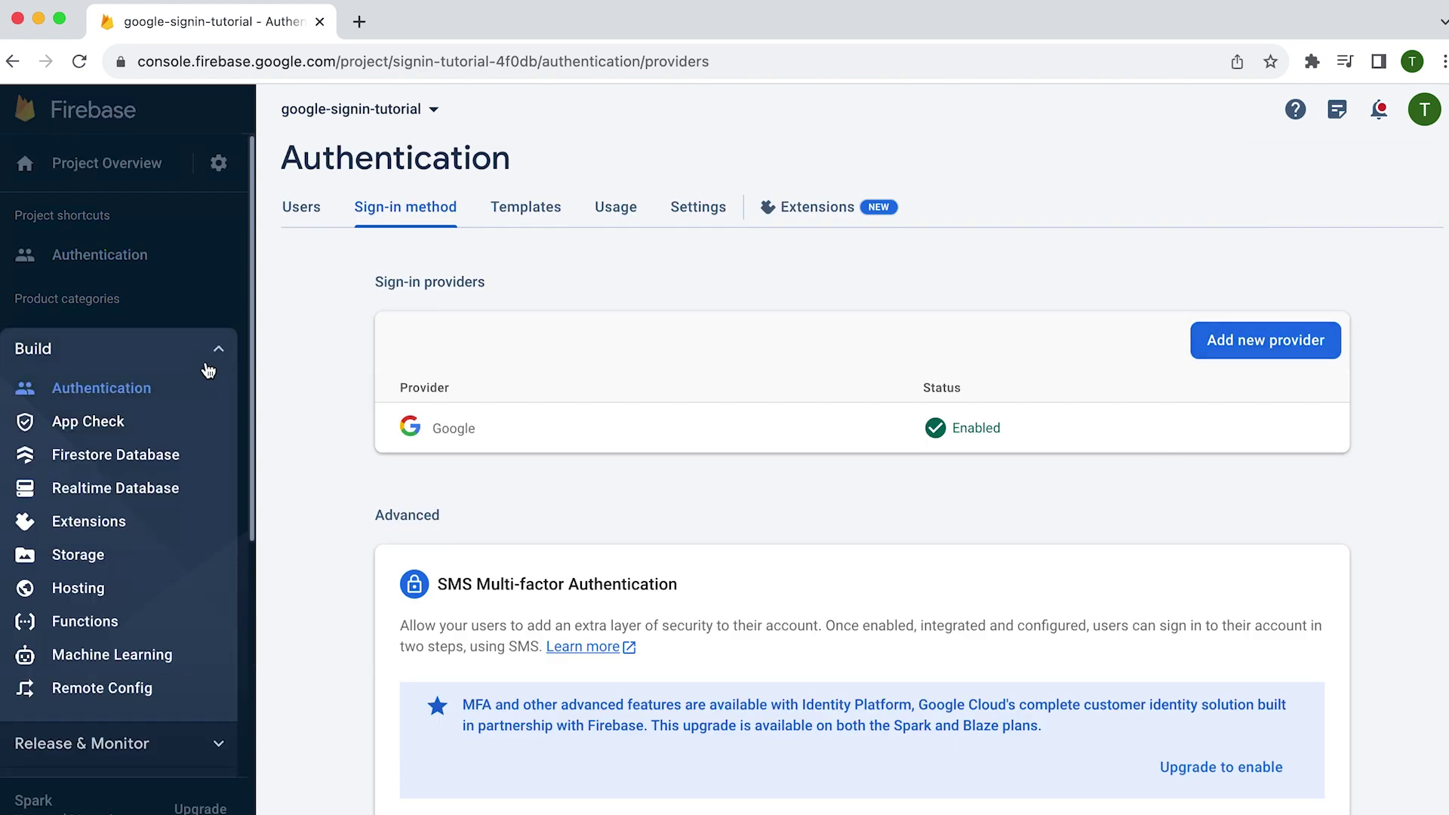
- Create the Firestore database in production mode at location nam5 (United States)
left_click(165, 456)
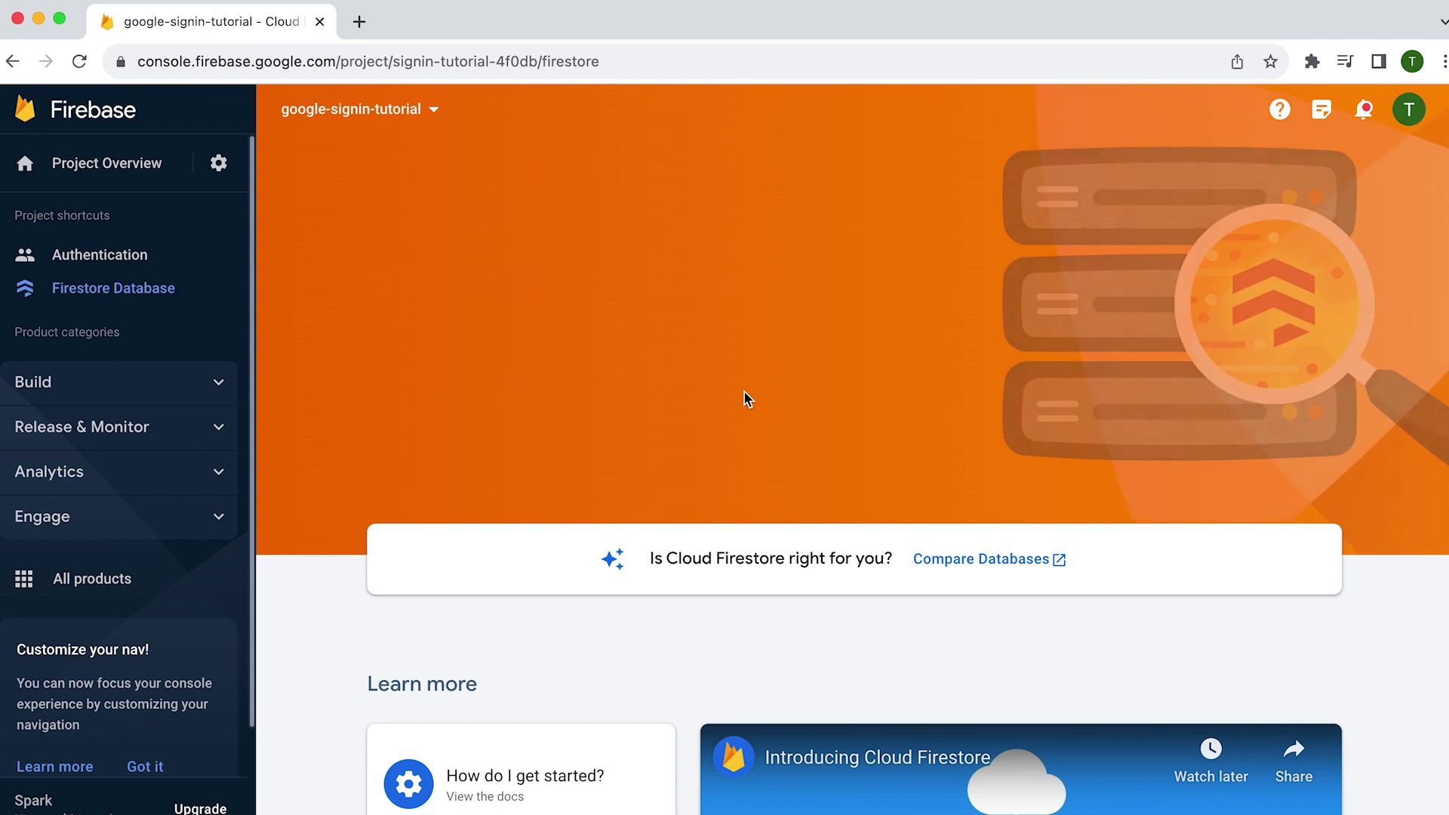
left_click(481, 389)
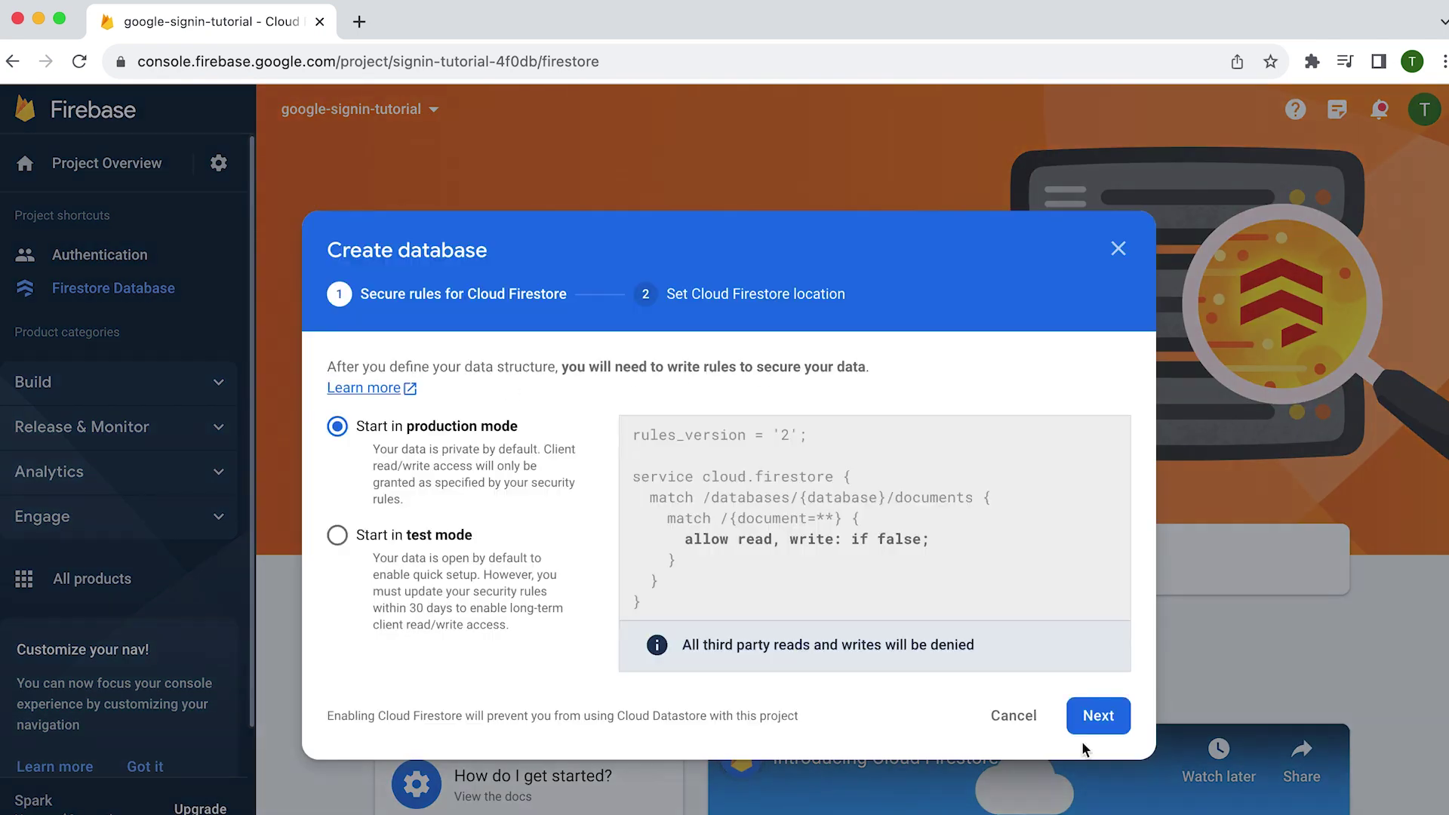
left_click(1099, 715)
left_click(713, 601)
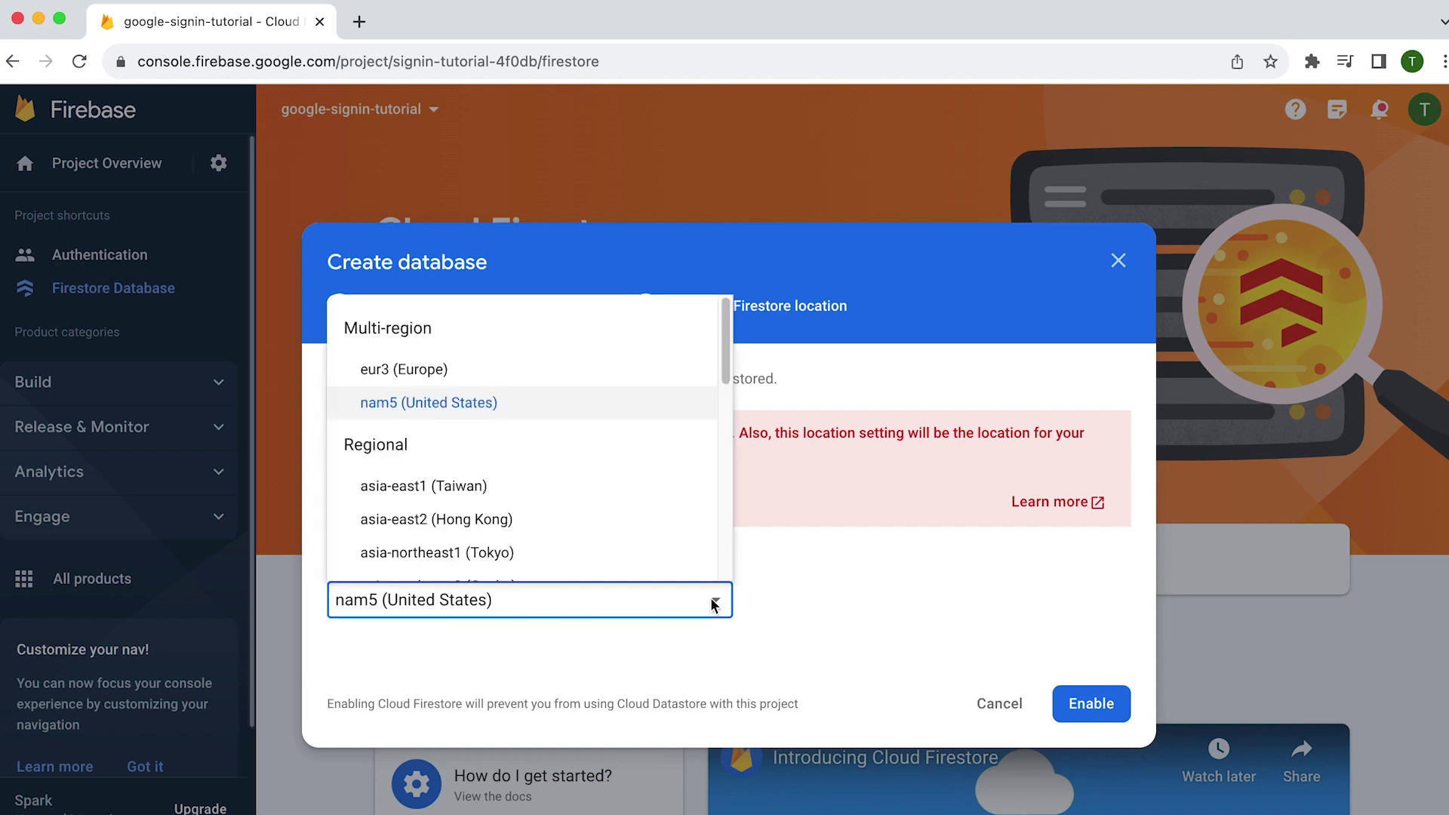
left_click(675, 403)
left_click(1081, 719)
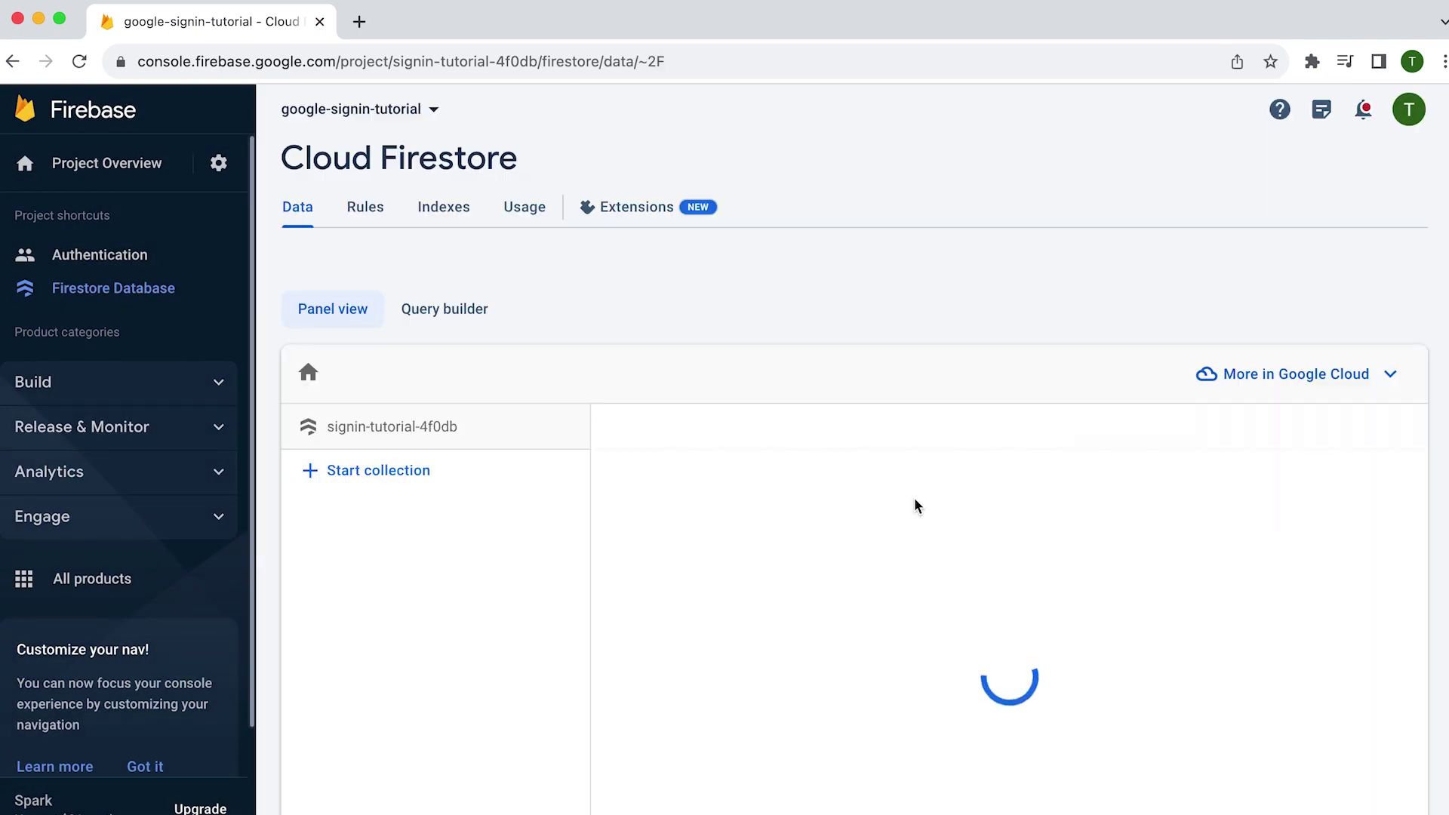
- Remove ': if false' from the Firestore rules and publish them to allow all reads and writes
left_click(368, 215)
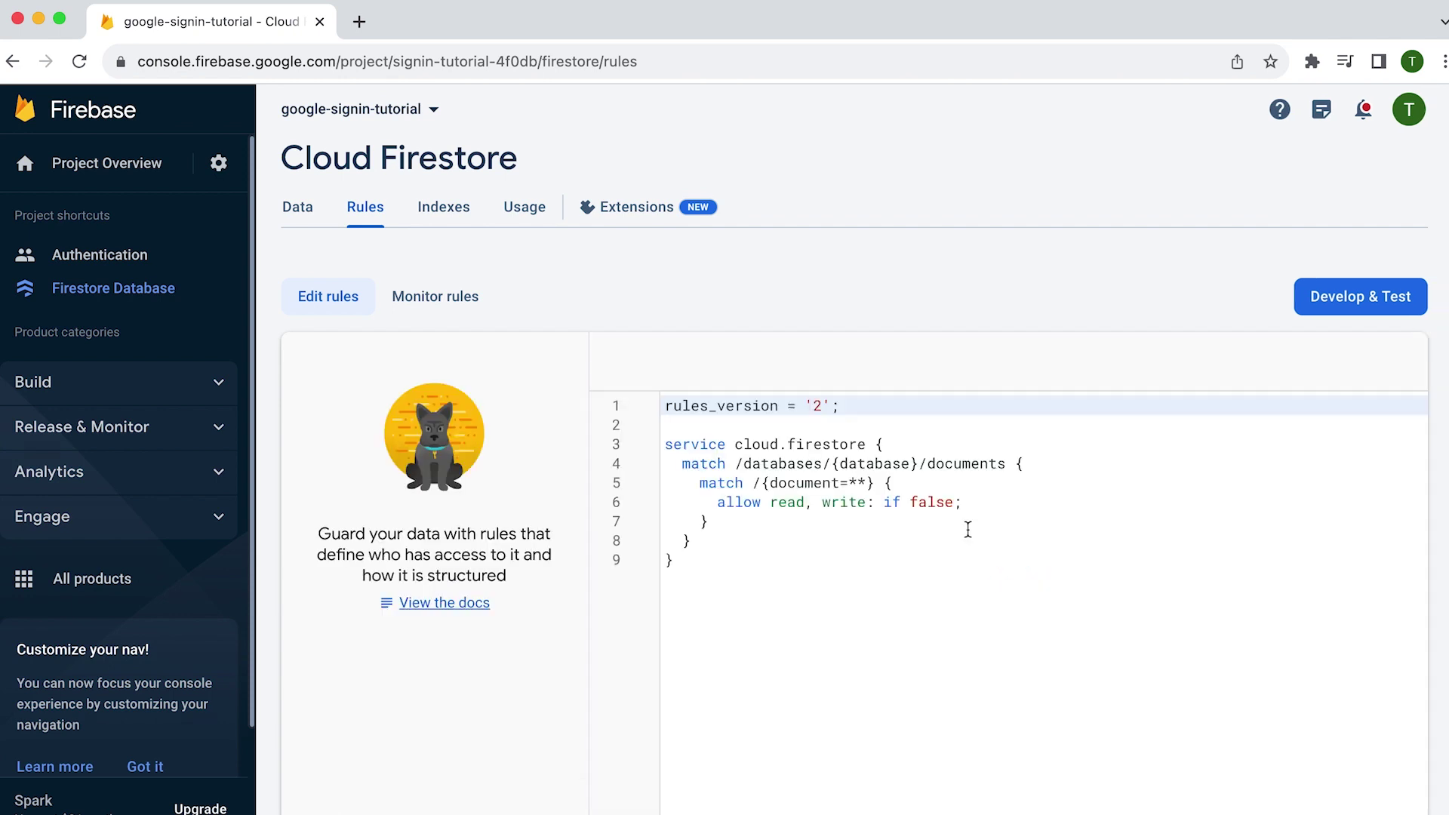
left_click_drag(953, 502, 866, 502)
key("BackSpace")
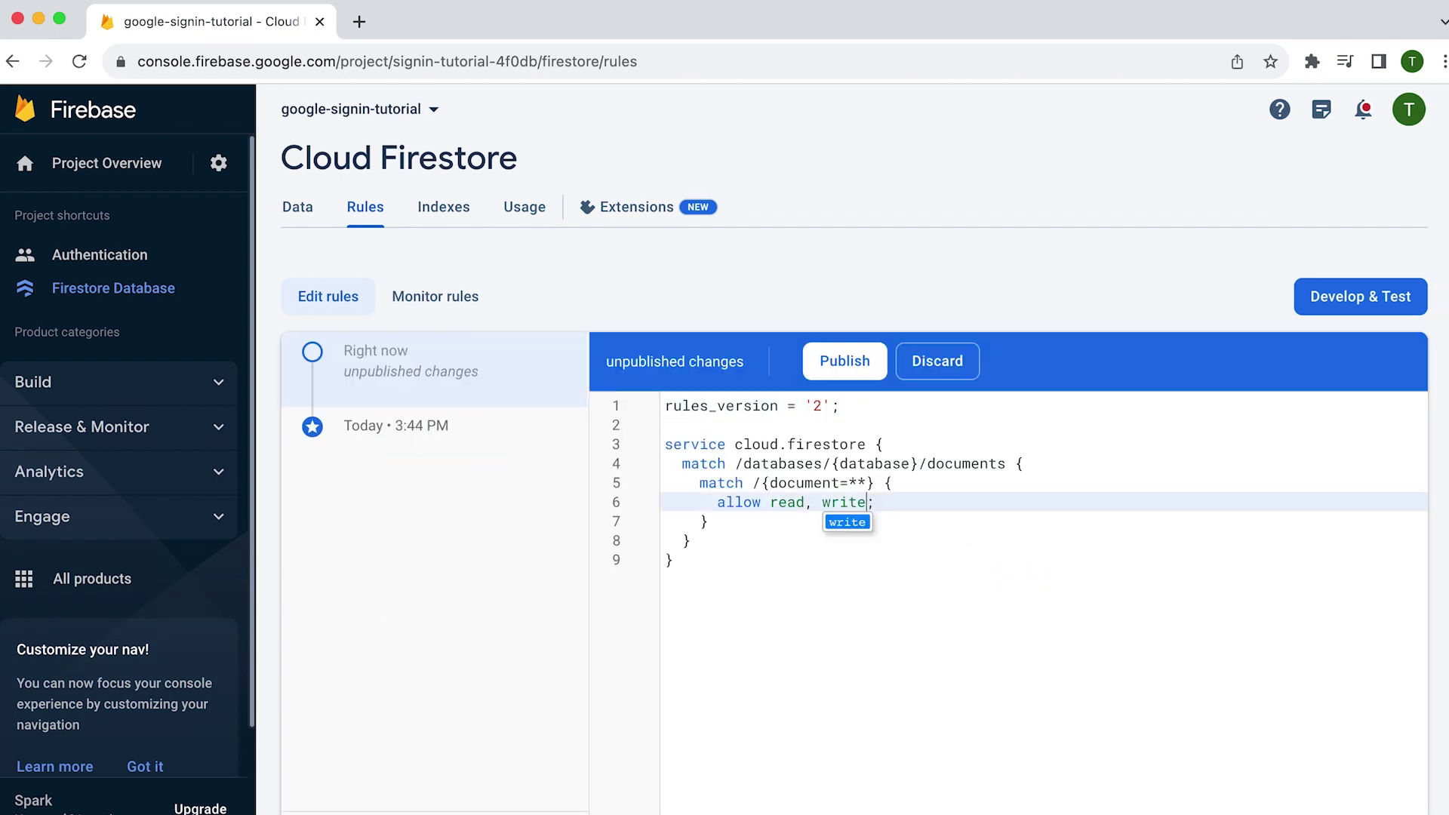
left_click(1123, 547)
left_click(839, 362)
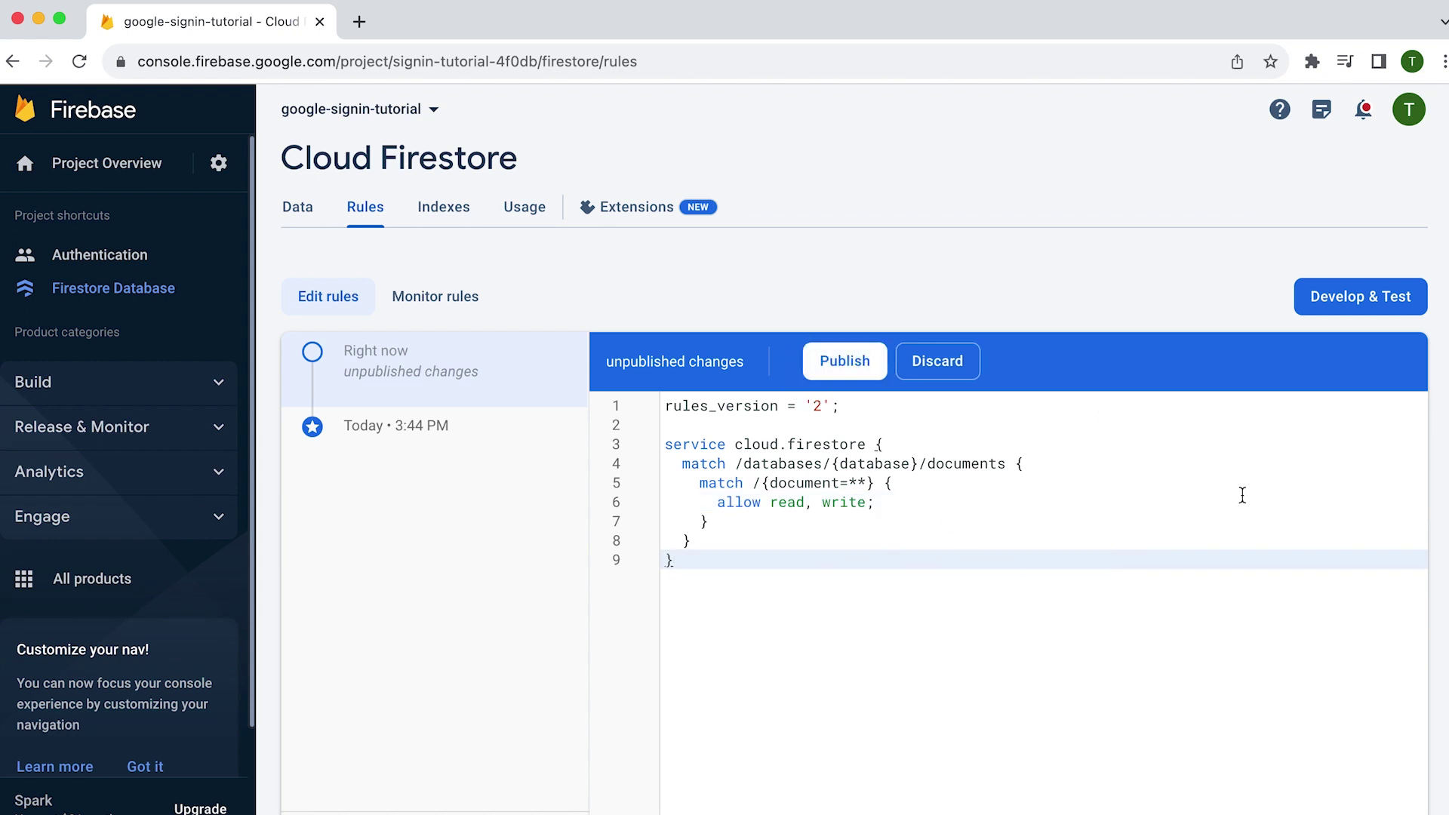
left_click(845, 364)
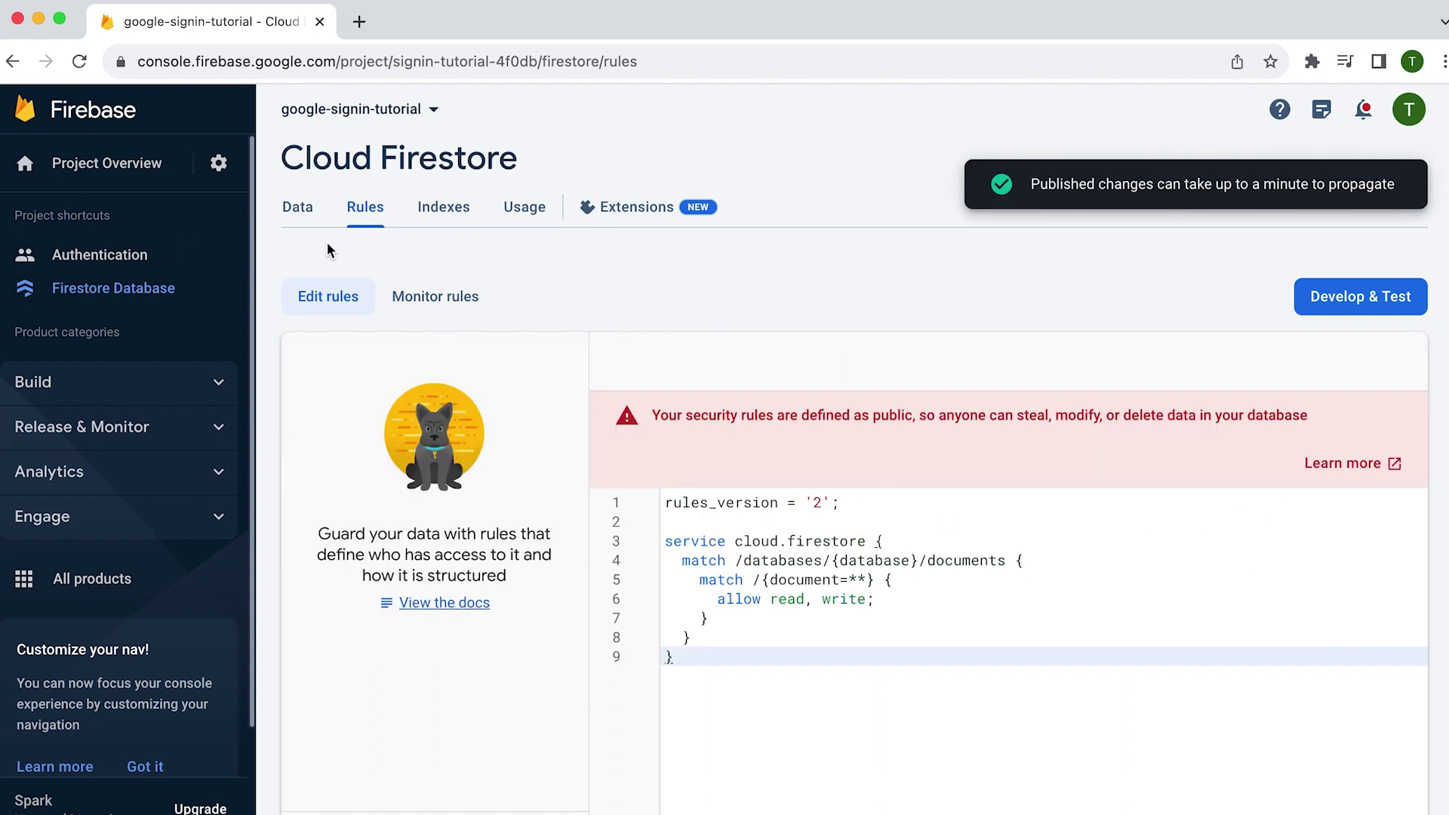
left_click(83, 257)
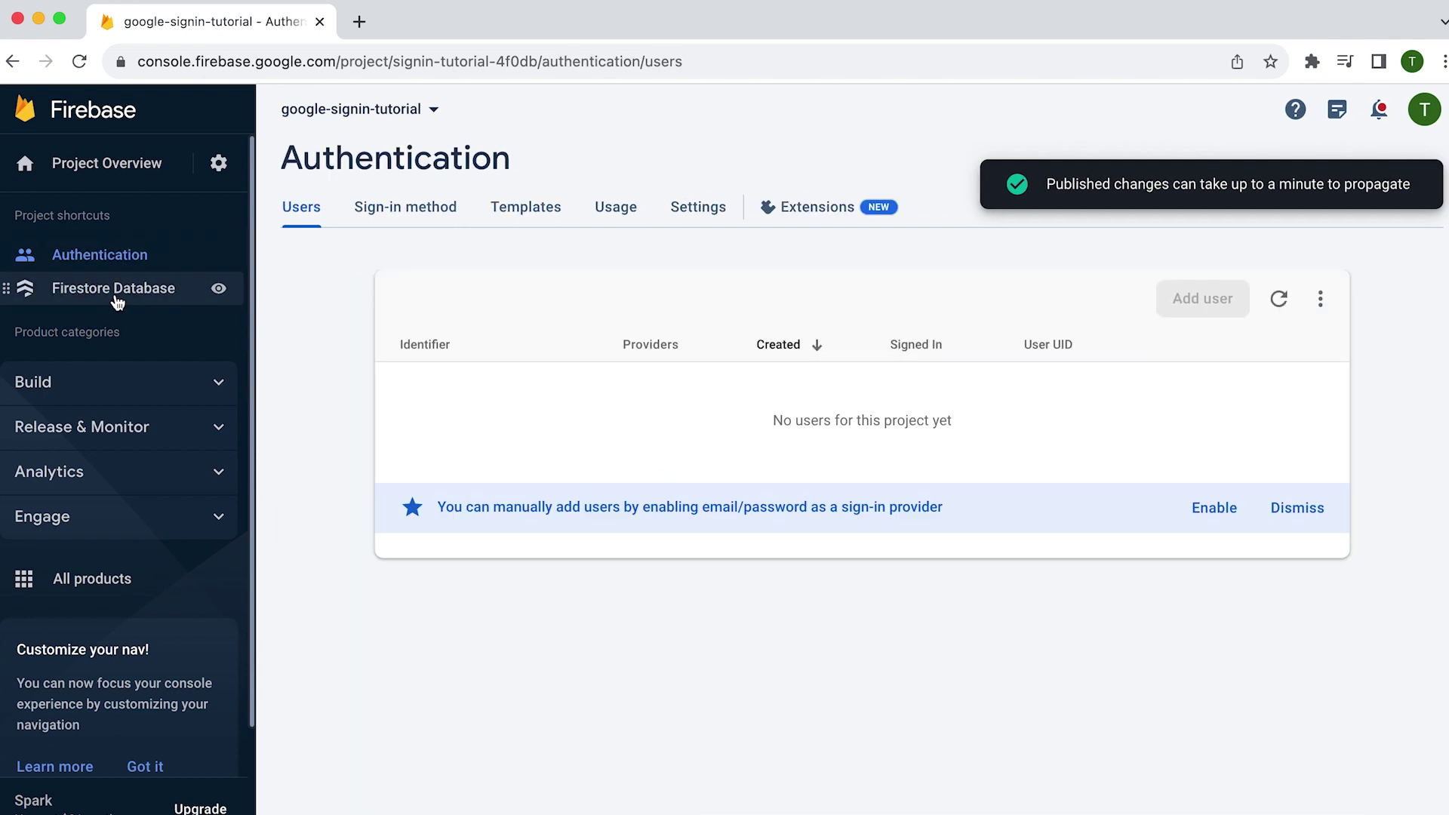
left_click(117, 299)
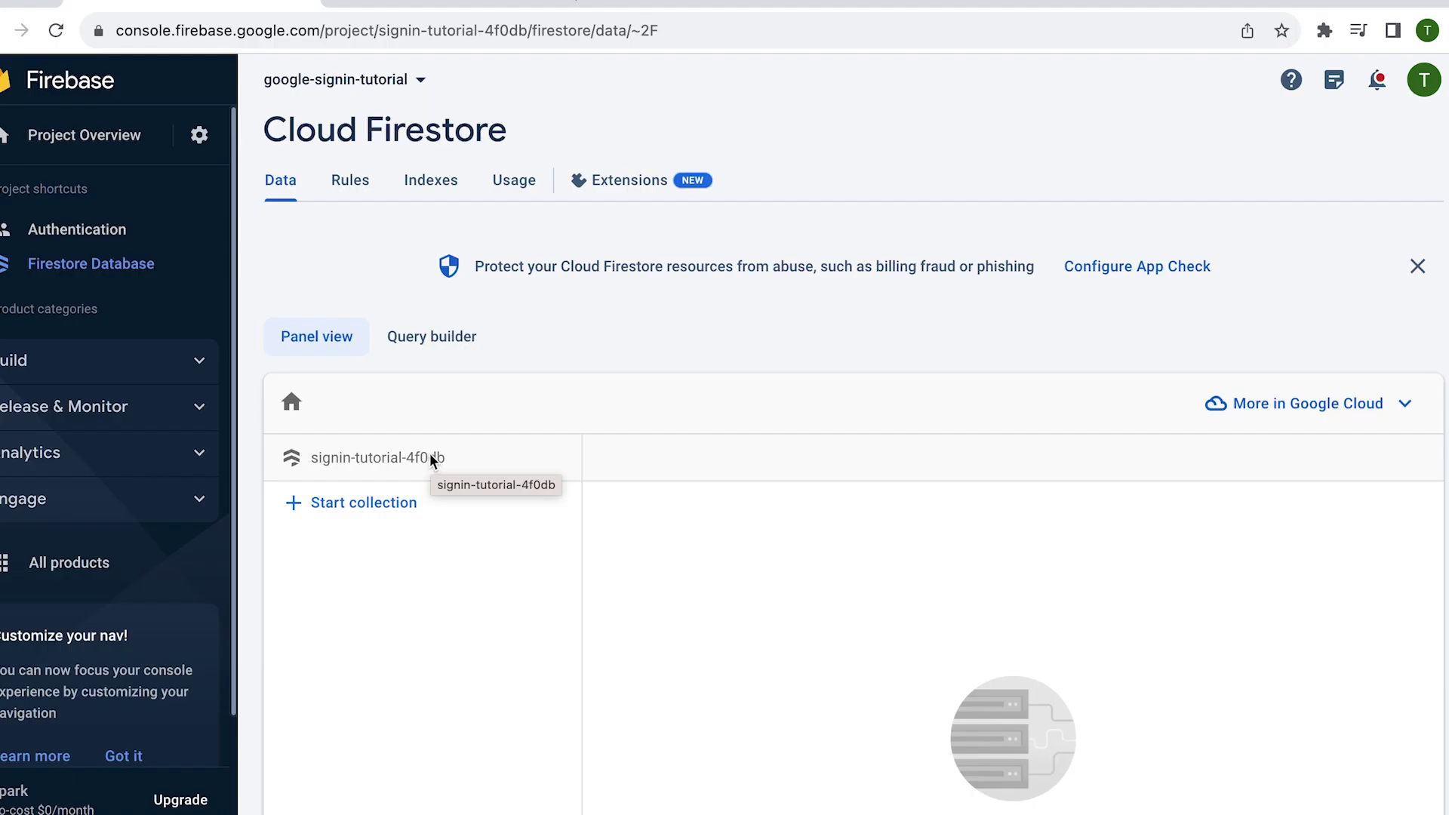
- Open the iOS+ 'Add Firebase to your Apple app' page from the project overview, then return to Android Studio
left_click(65, 147)
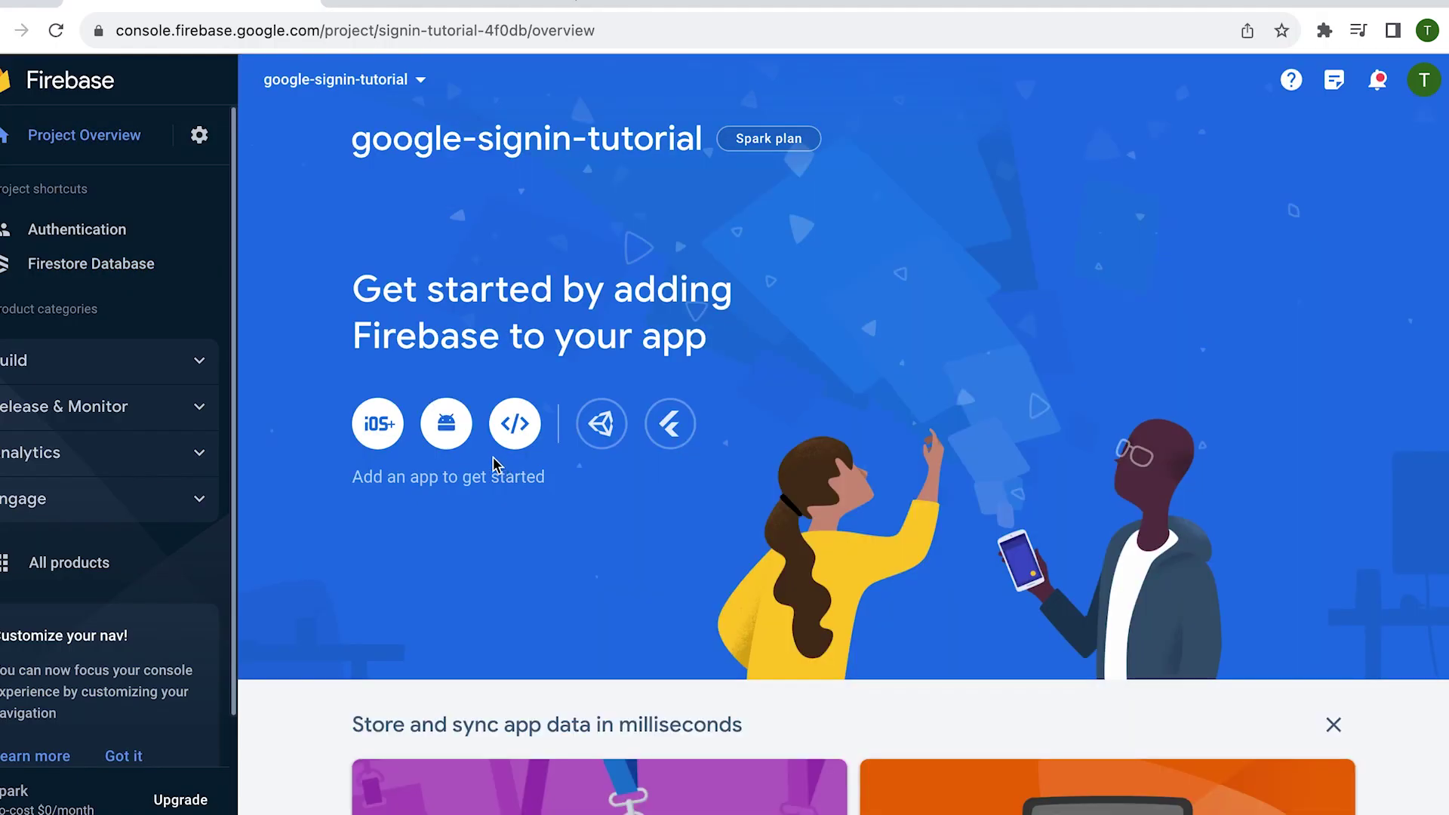
left_click(378, 424)
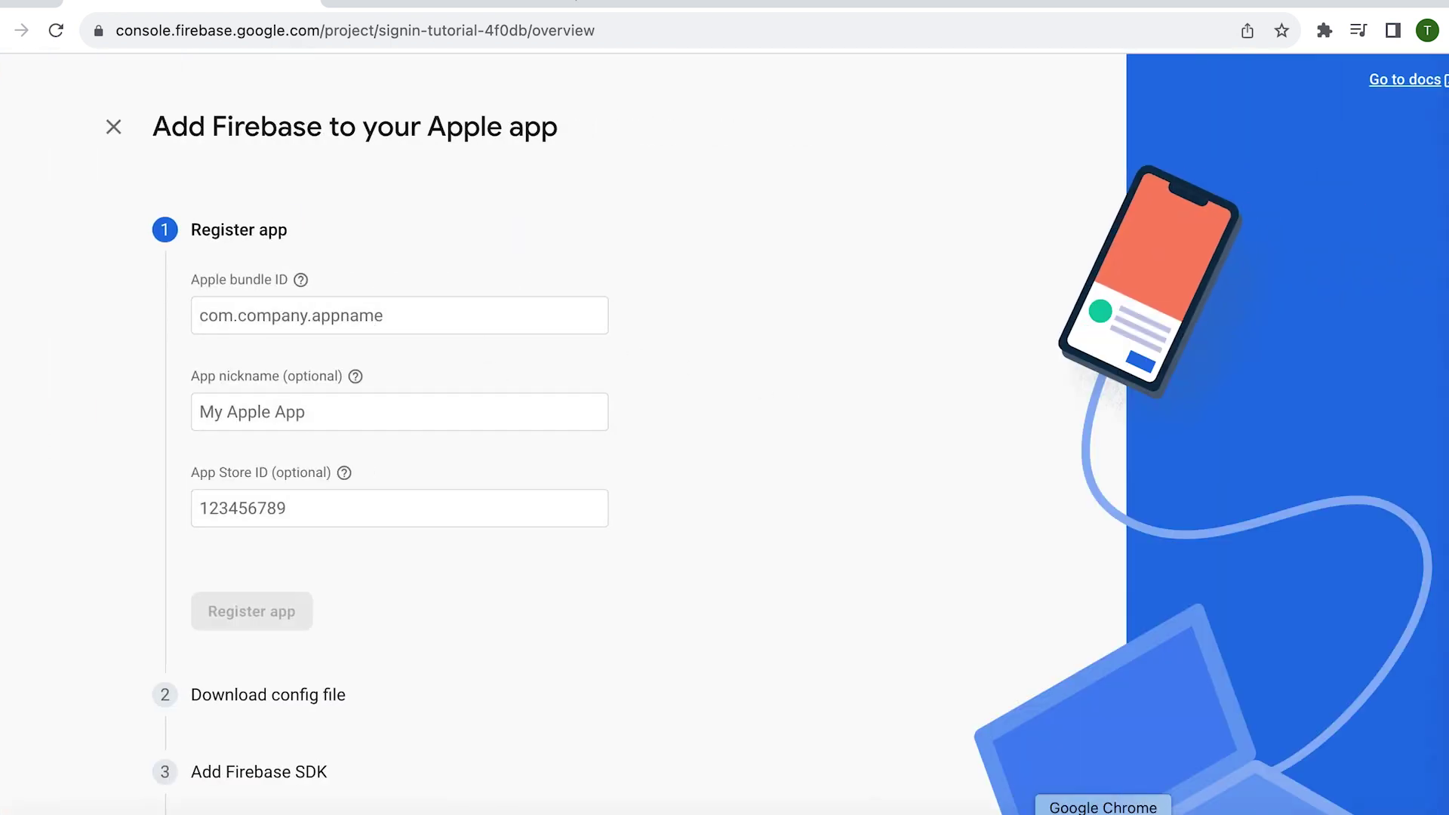
left_click(1035, 812)
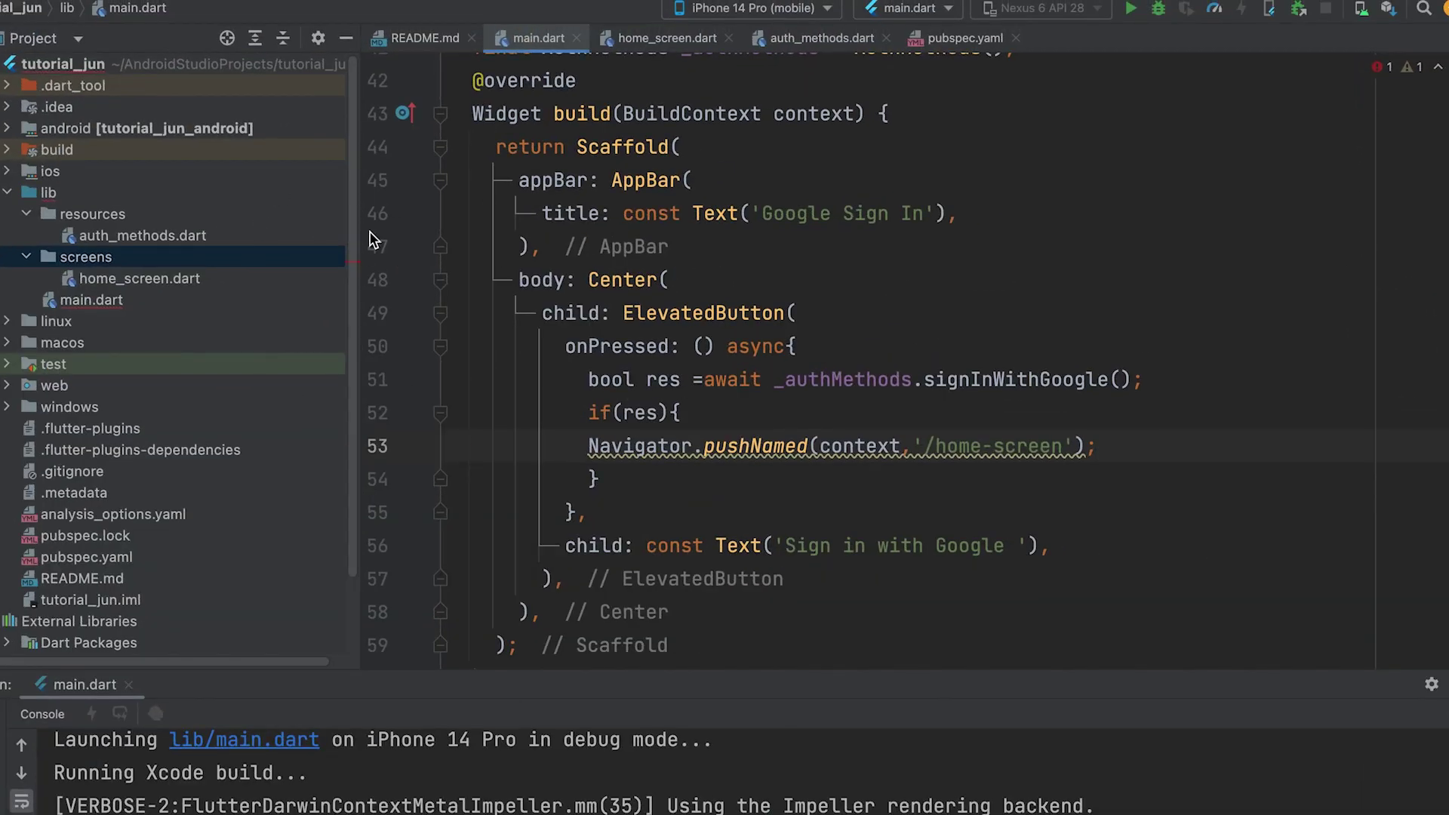
- Reveal the project's ios folder in Finder through Open In > Finder
right_click(27, 173)
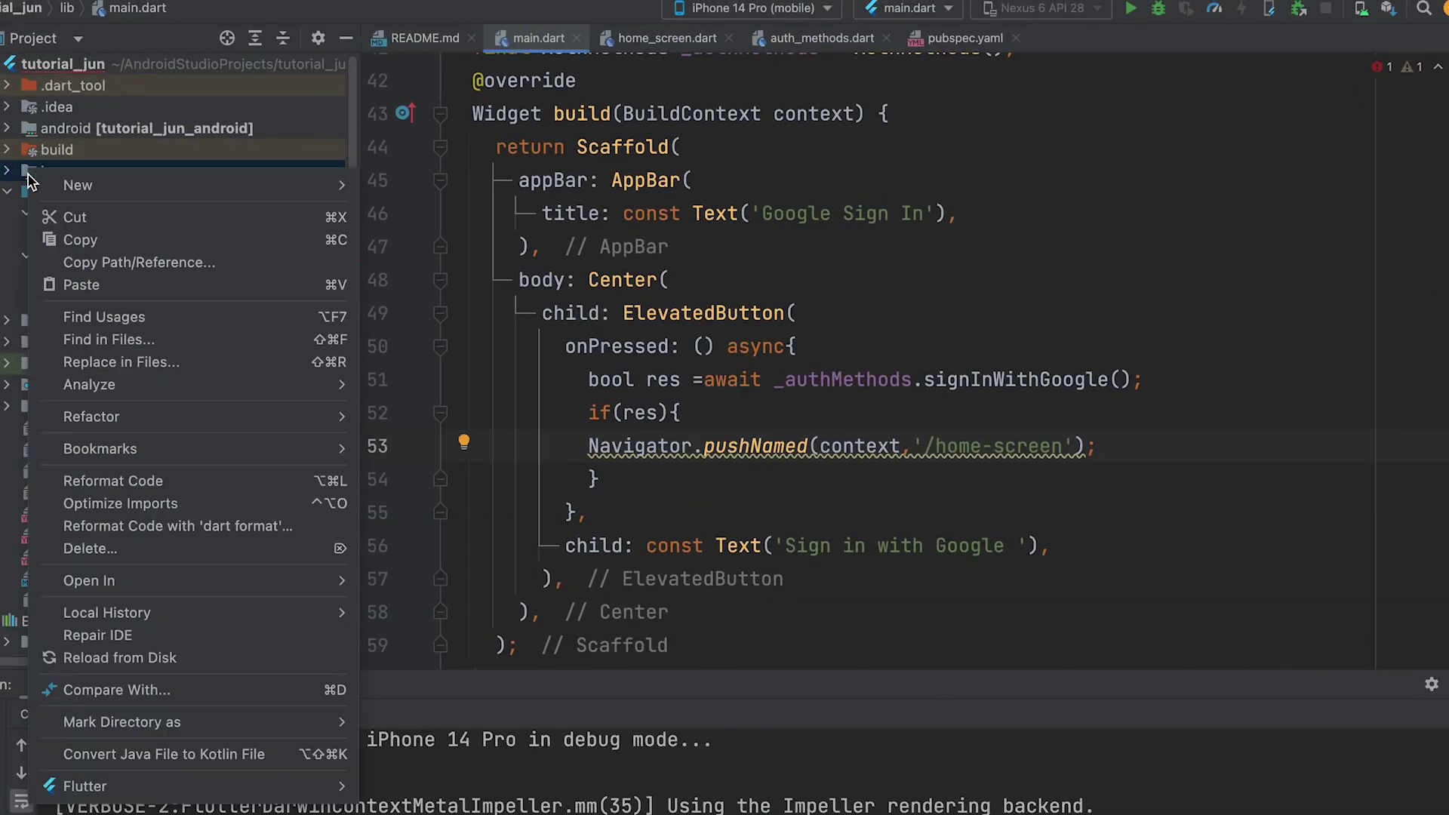
mouse_move(210, 202)
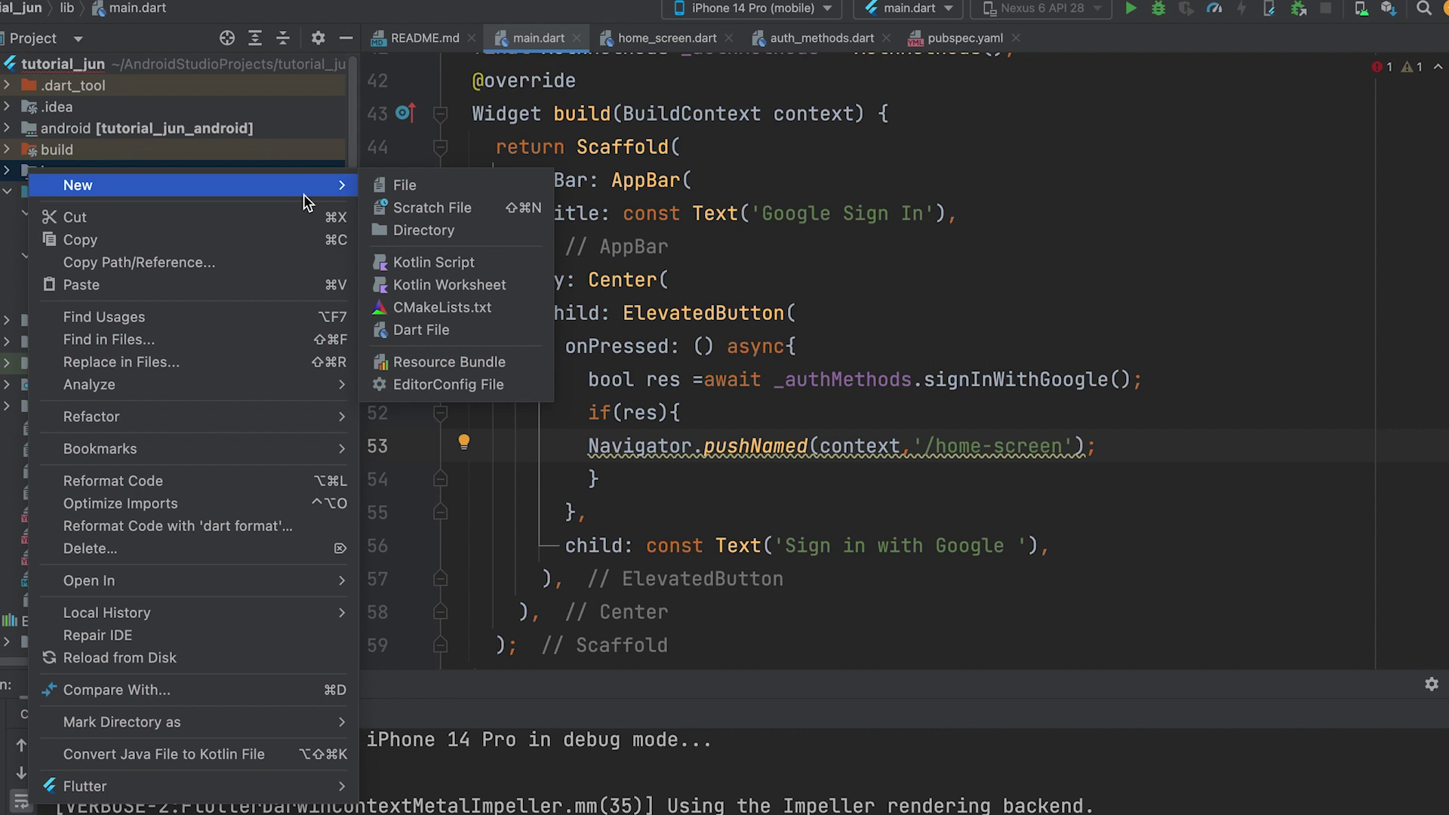
mouse_move(236, 579)
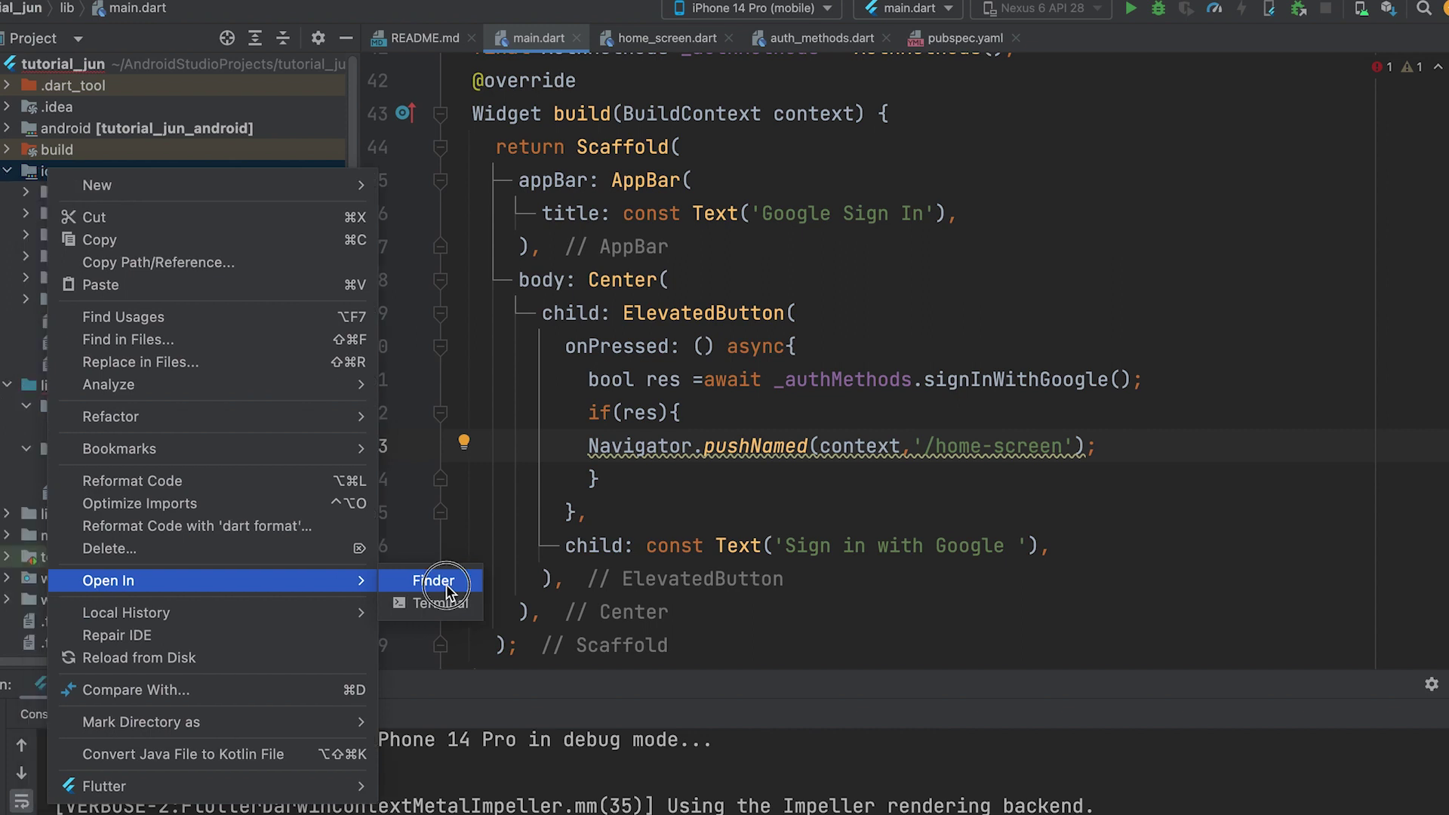
left_click(446, 587)
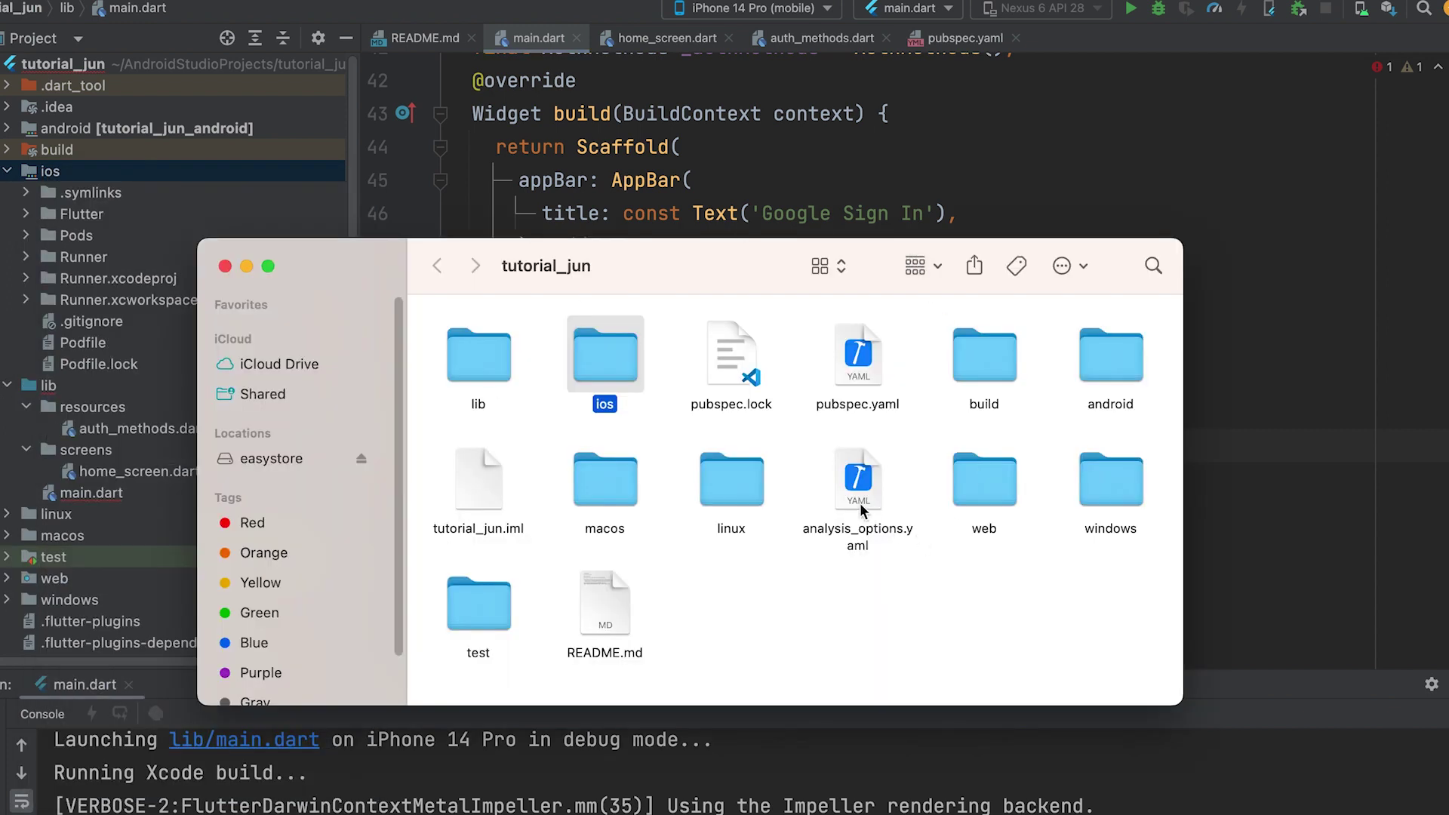
- Open ios/Runner.xcodeproj in Xcode from Finder
double_click(623, 361)
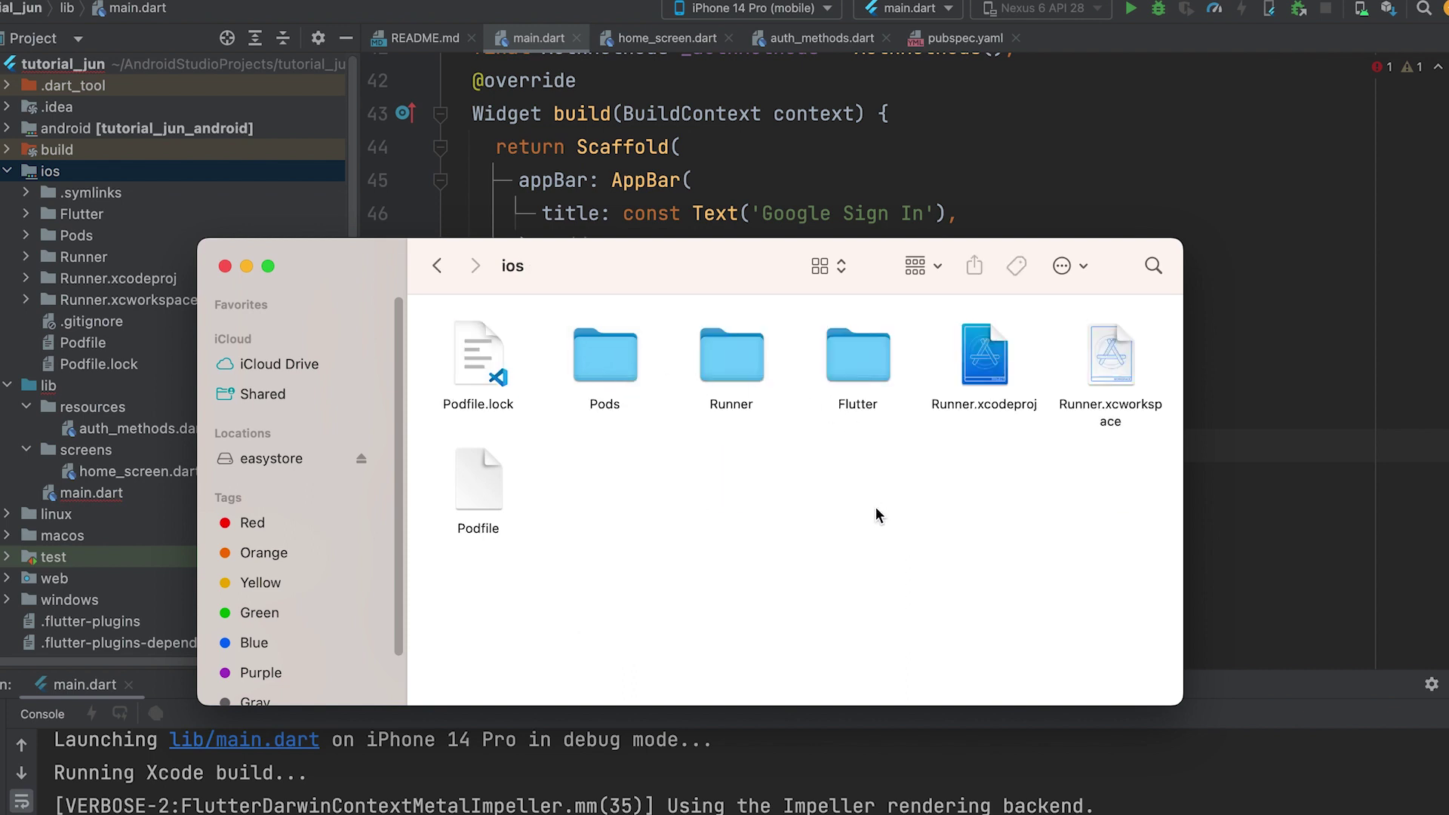
left_click(981, 370)
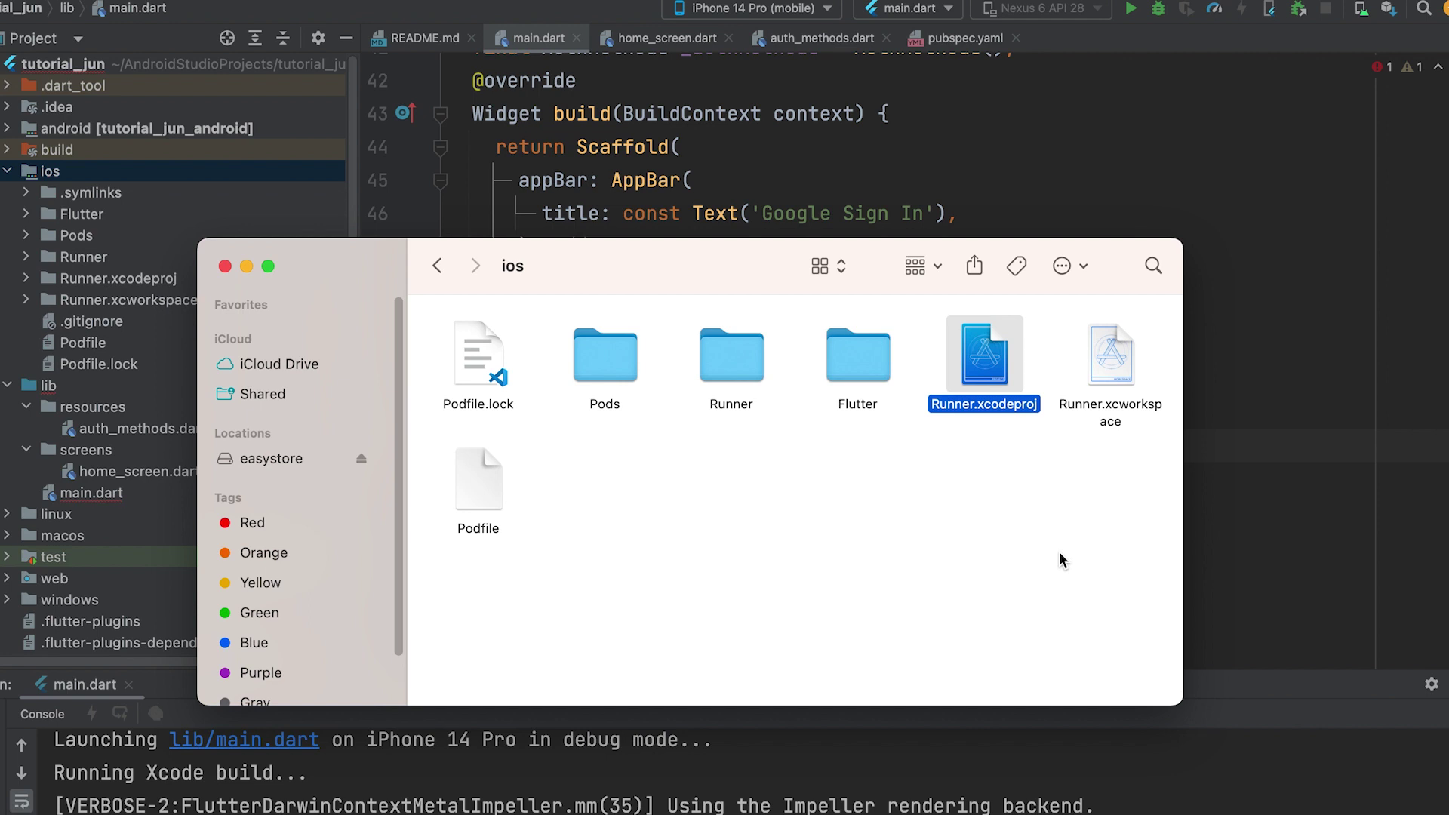
key("super+o")
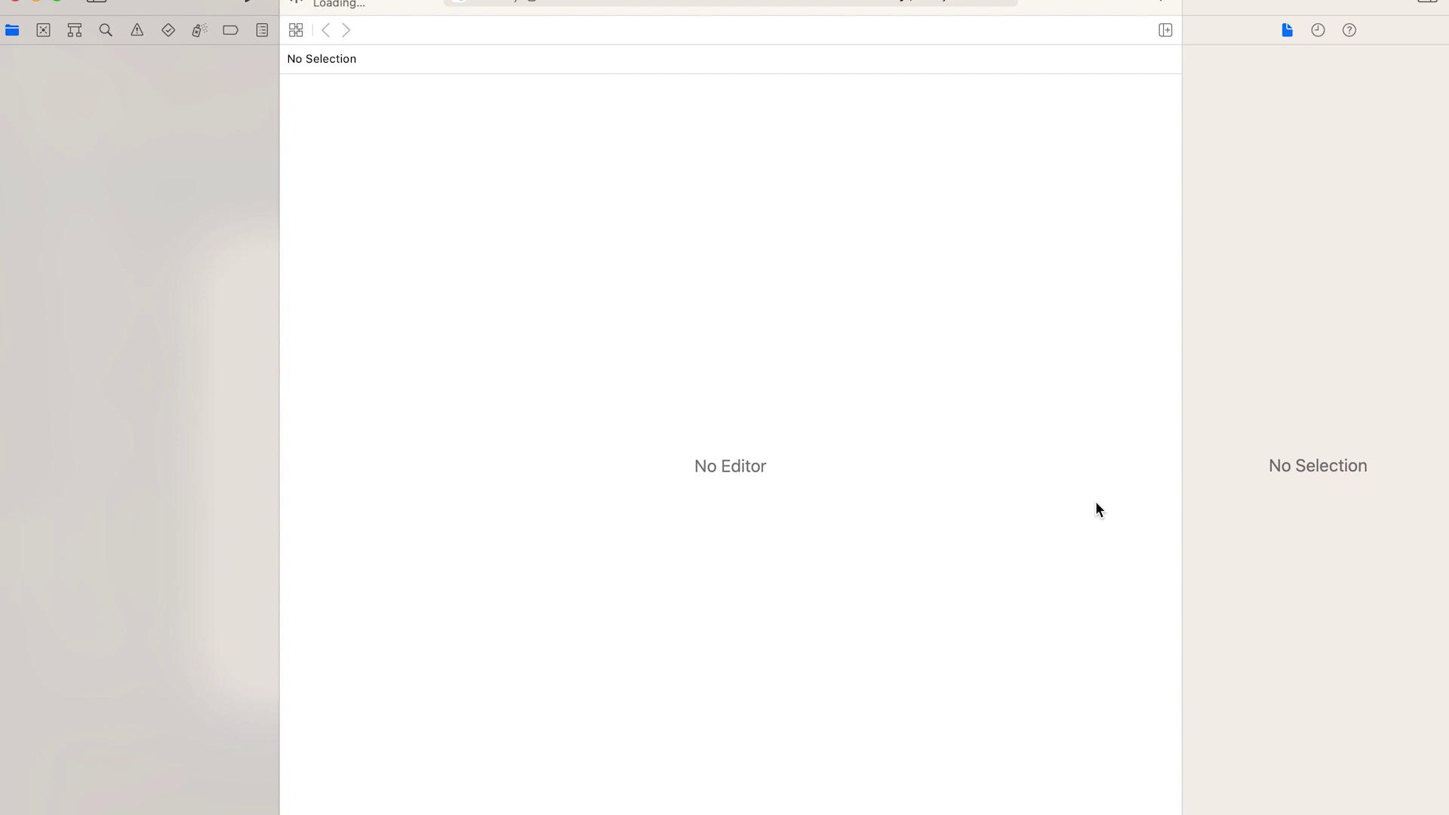
- Select the Runner bundle identifier com.example.tutorialJun in Signing & Capabilities for copying
left_click(78, 68)
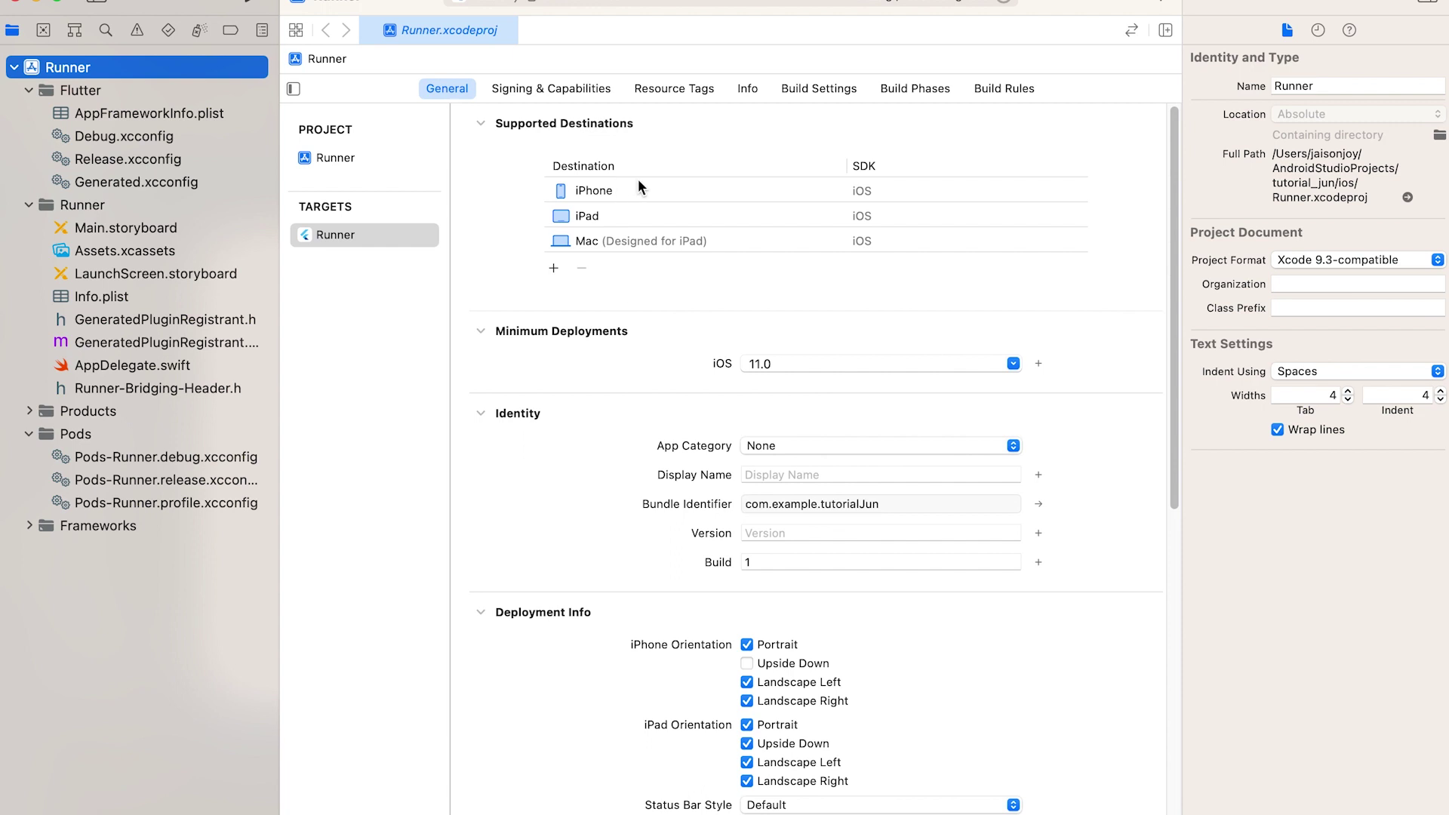
left_click(544, 89)
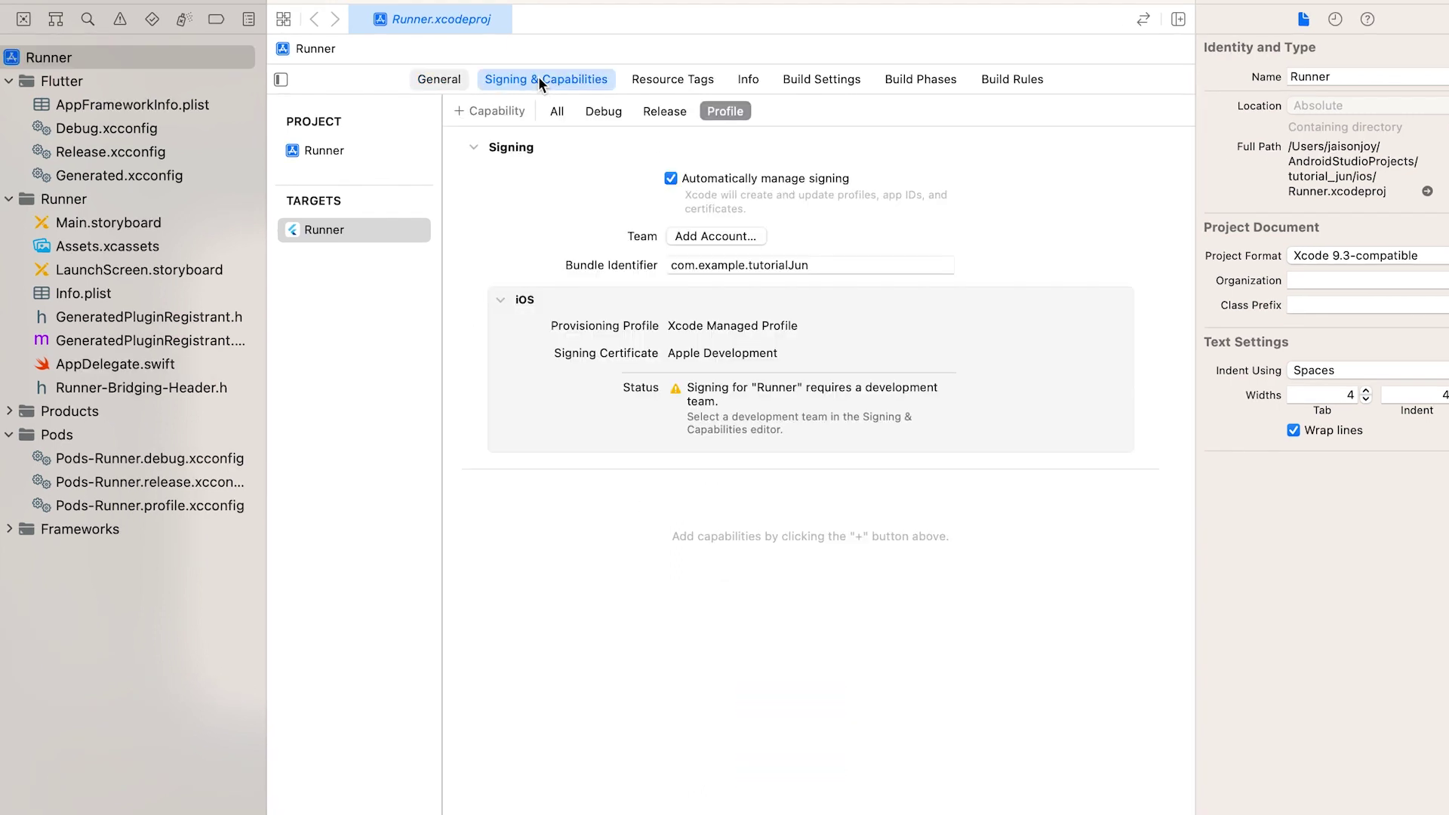
left_click(831, 265)
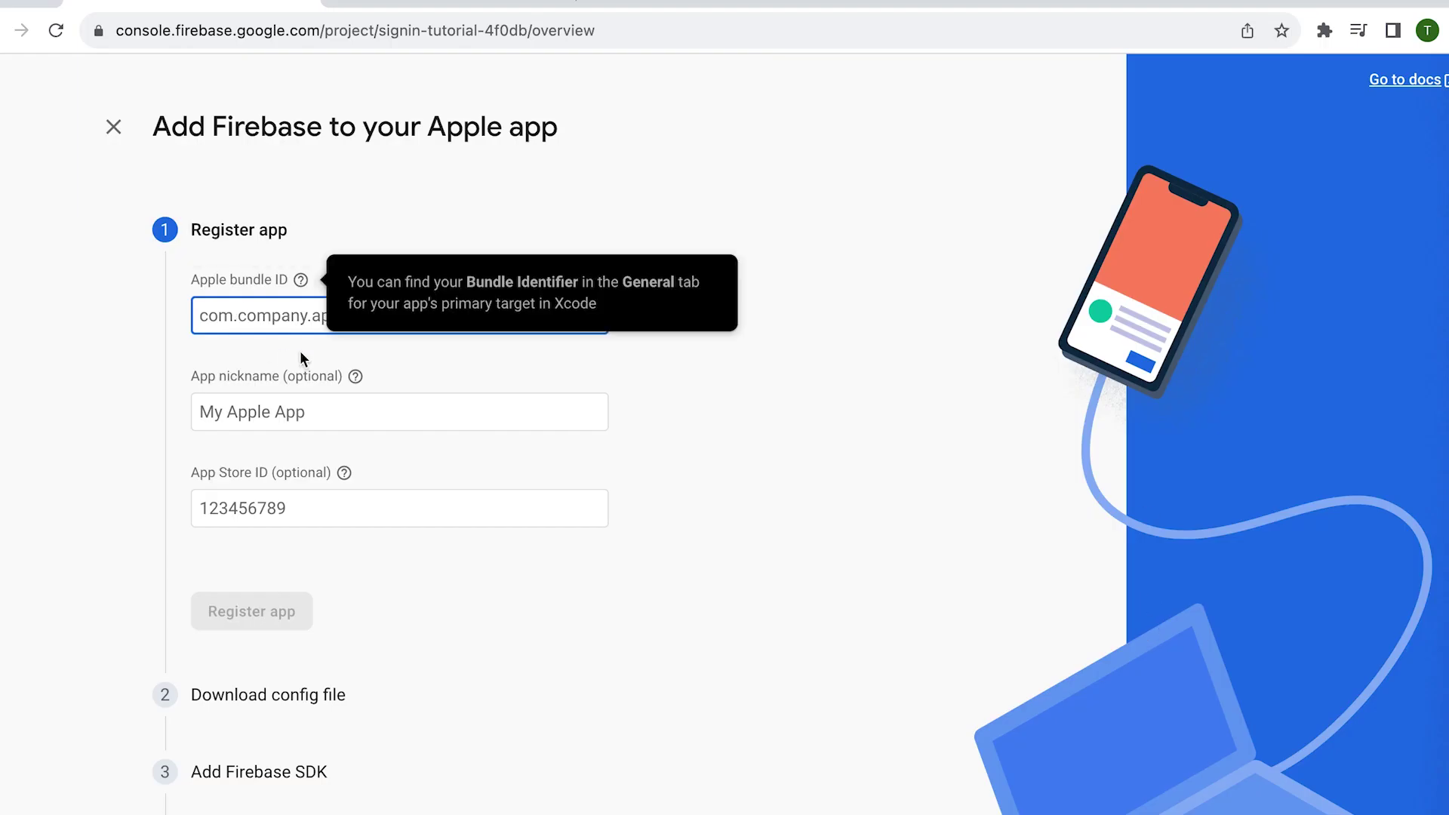
- Register Apple app com.example.tutorialJun as googlesignin_ios and download GoogleService-Info.plist
type("com.example.tutorialJun")
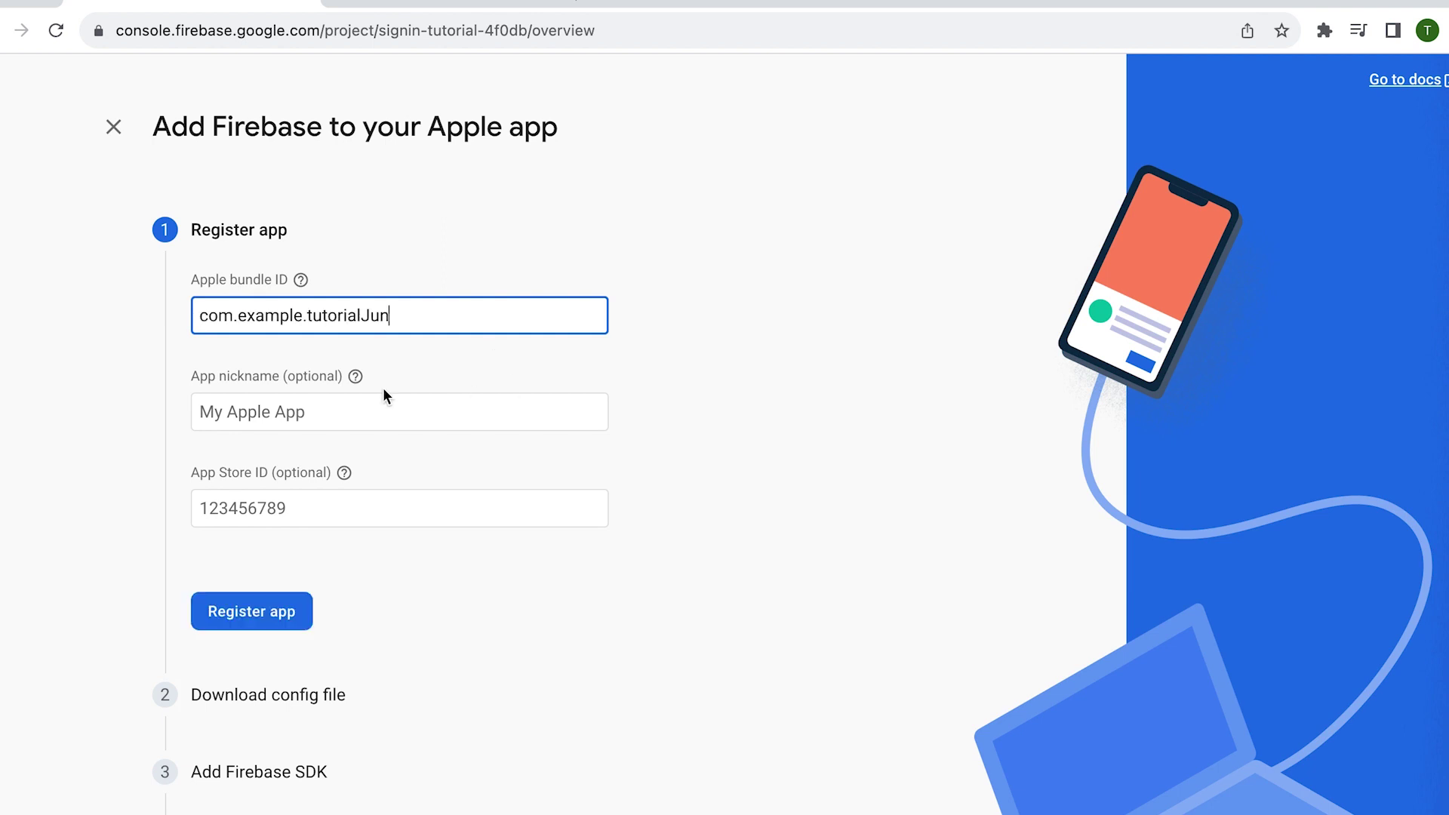
key("Tab")
type("google")
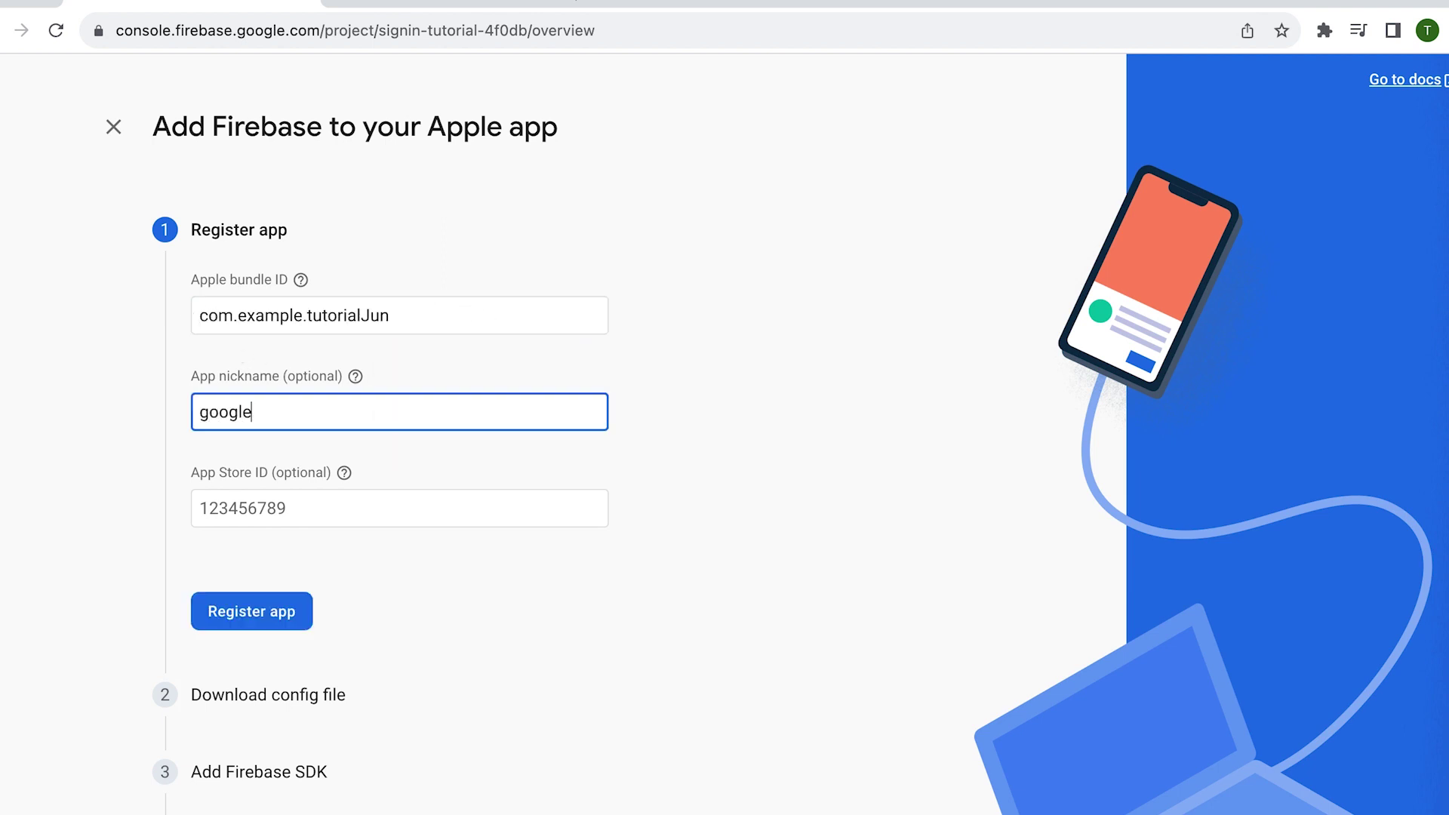
type("signin_ios")
scroll(799, 508, "down", 2)
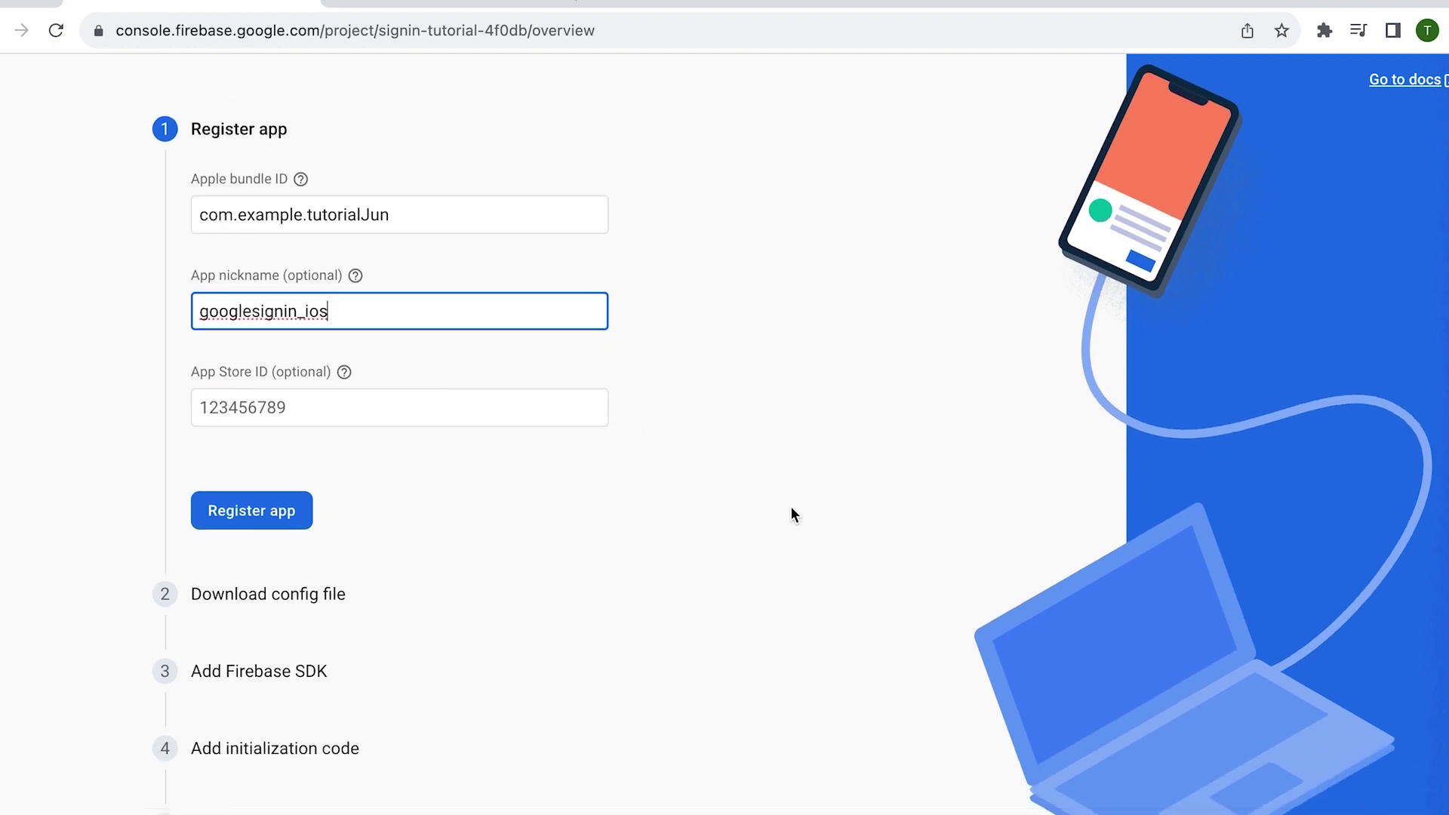
left_click(276, 519)
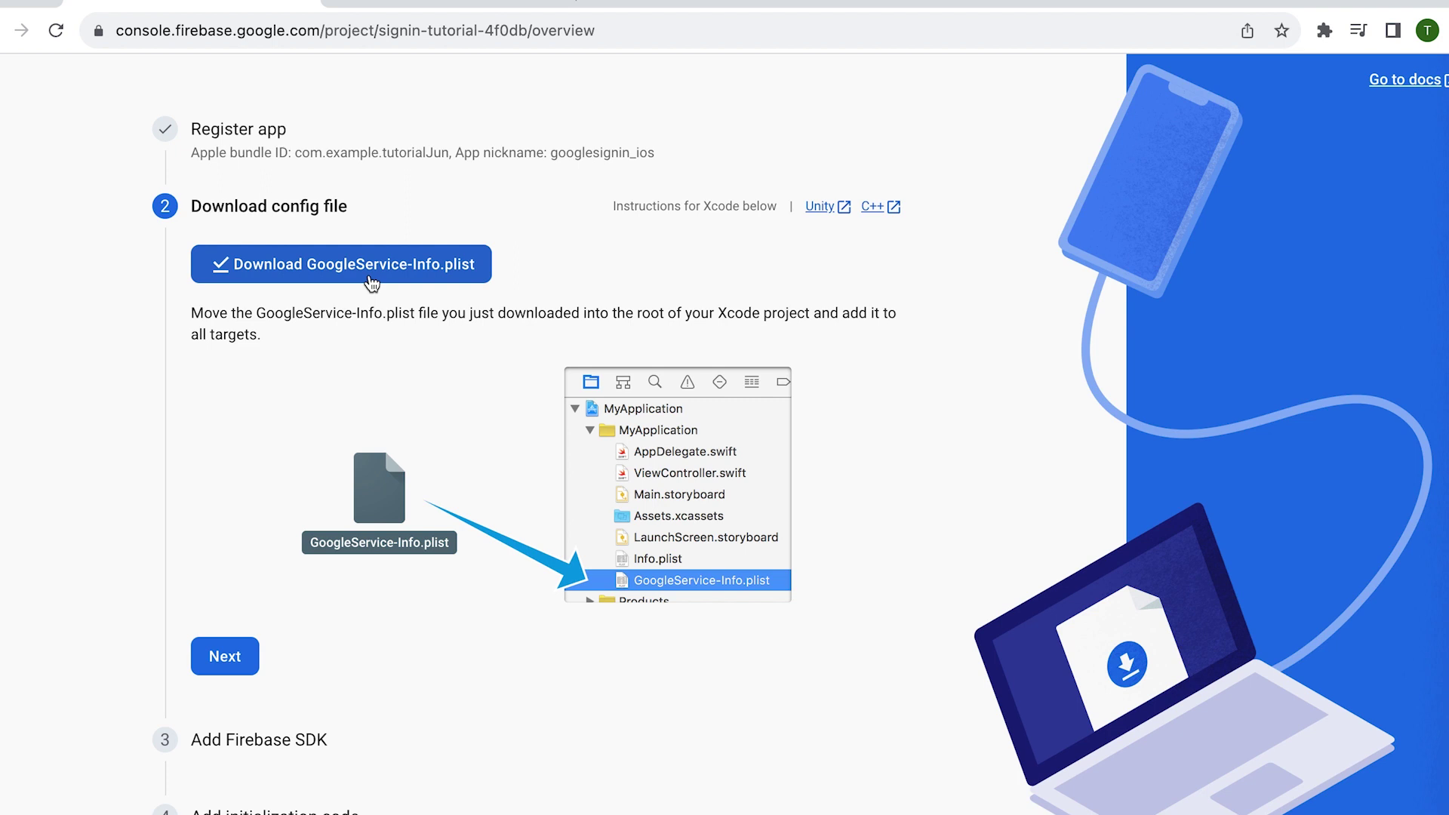
left_click(371, 273)
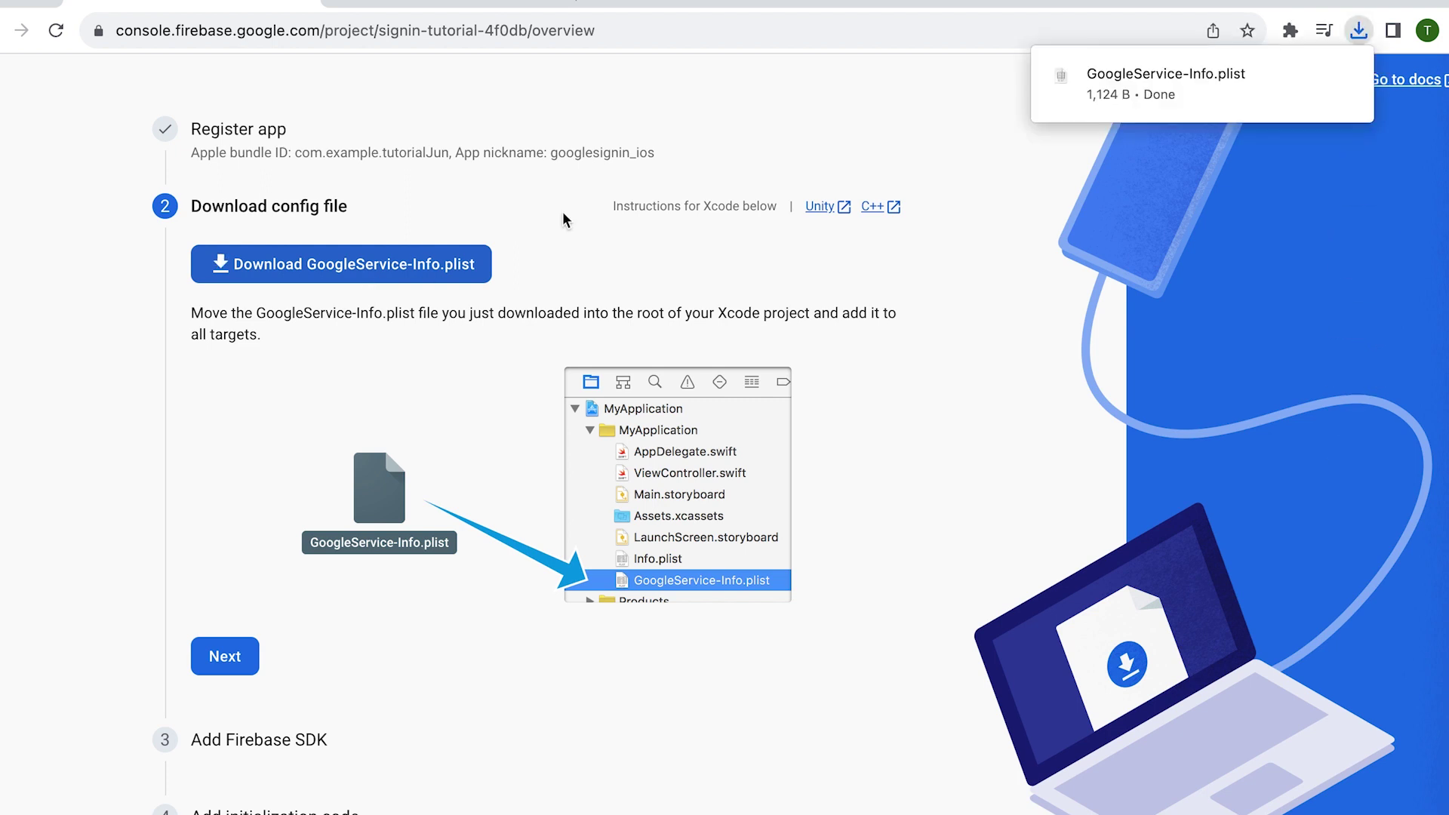
left_click(1351, 83)
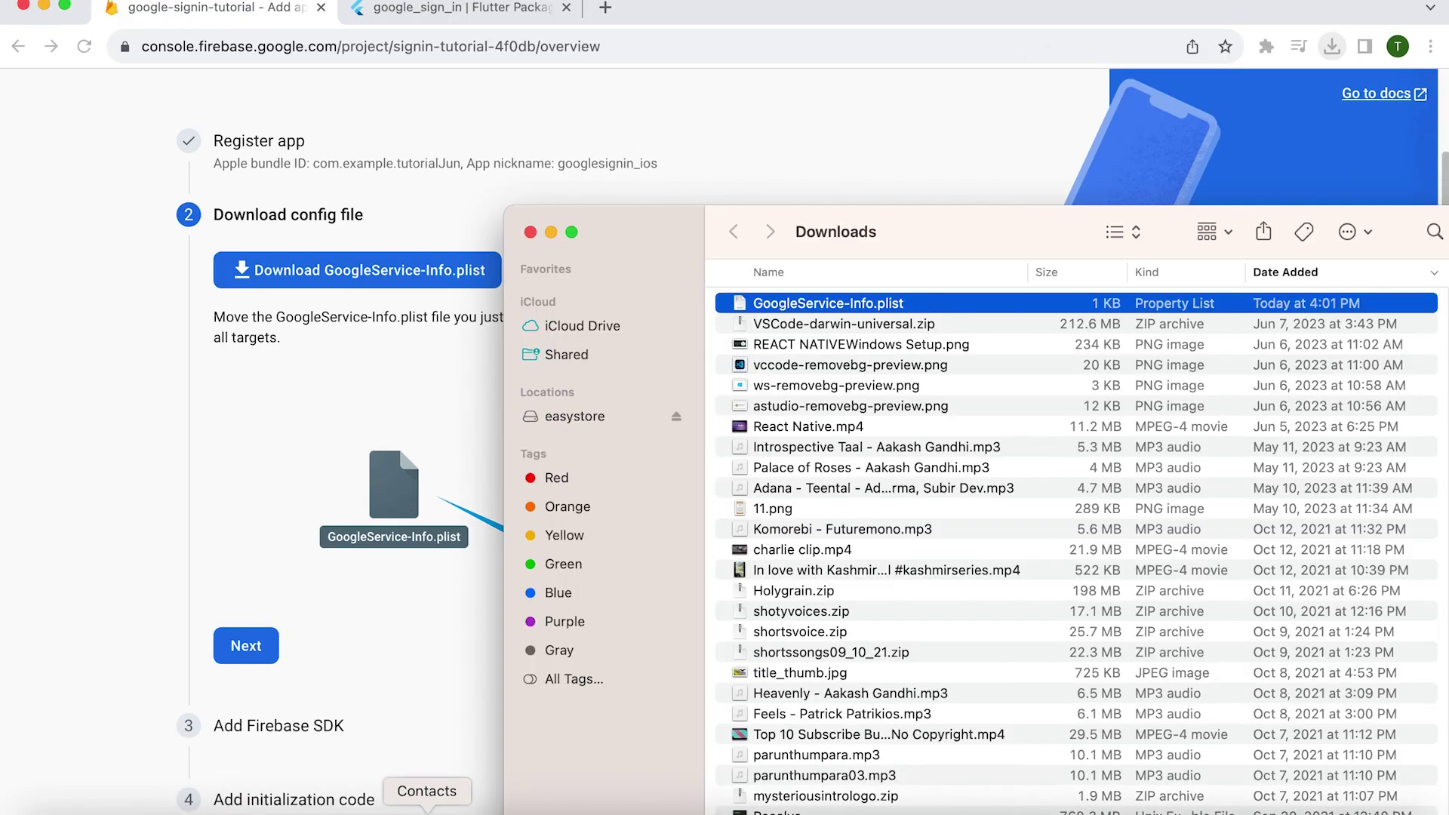
- Drag GoogleService-Info.plist from Downloads into the Runner project root for the Runner target
left_click(898, 809)
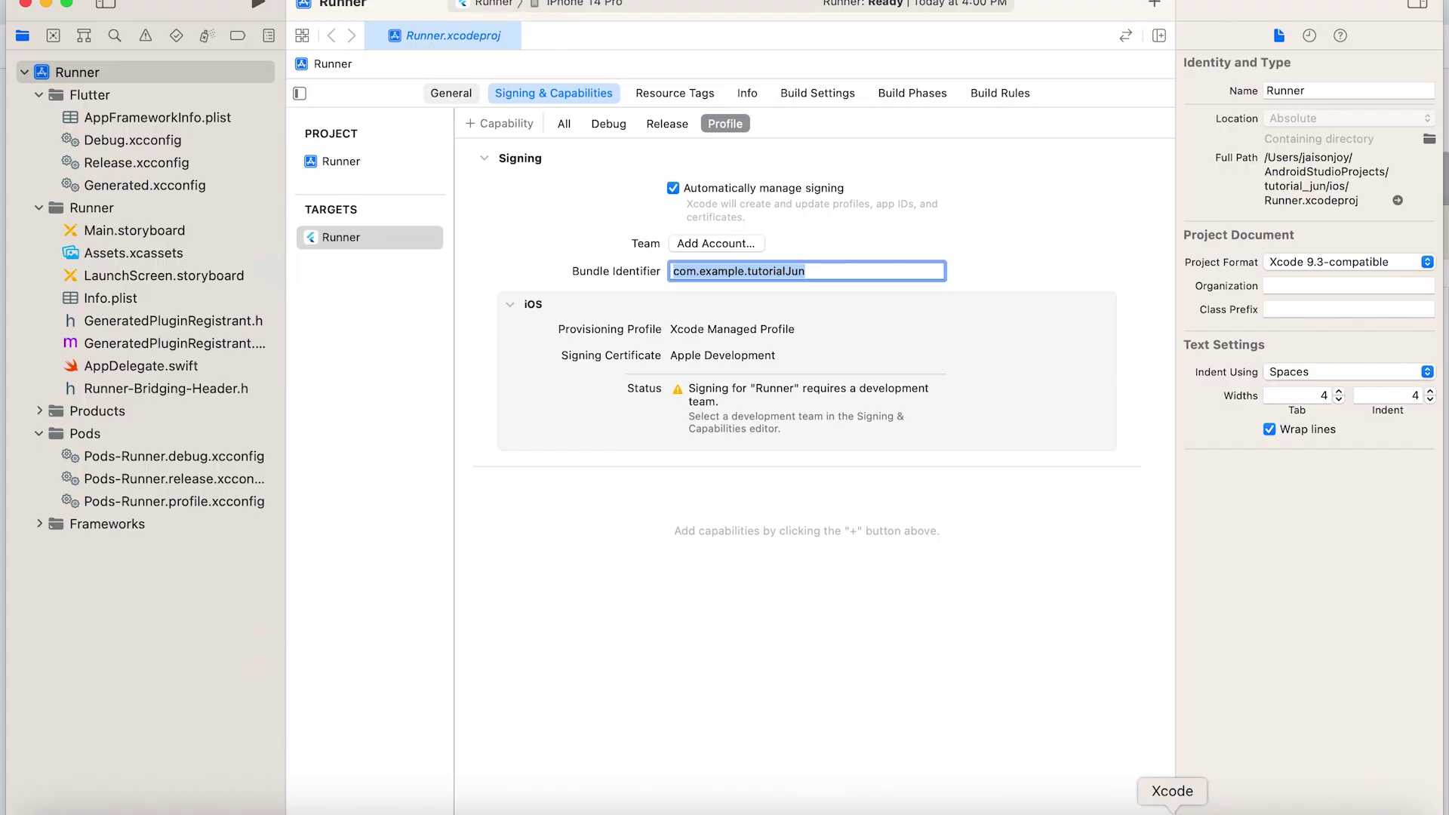
left_click(1021, 799)
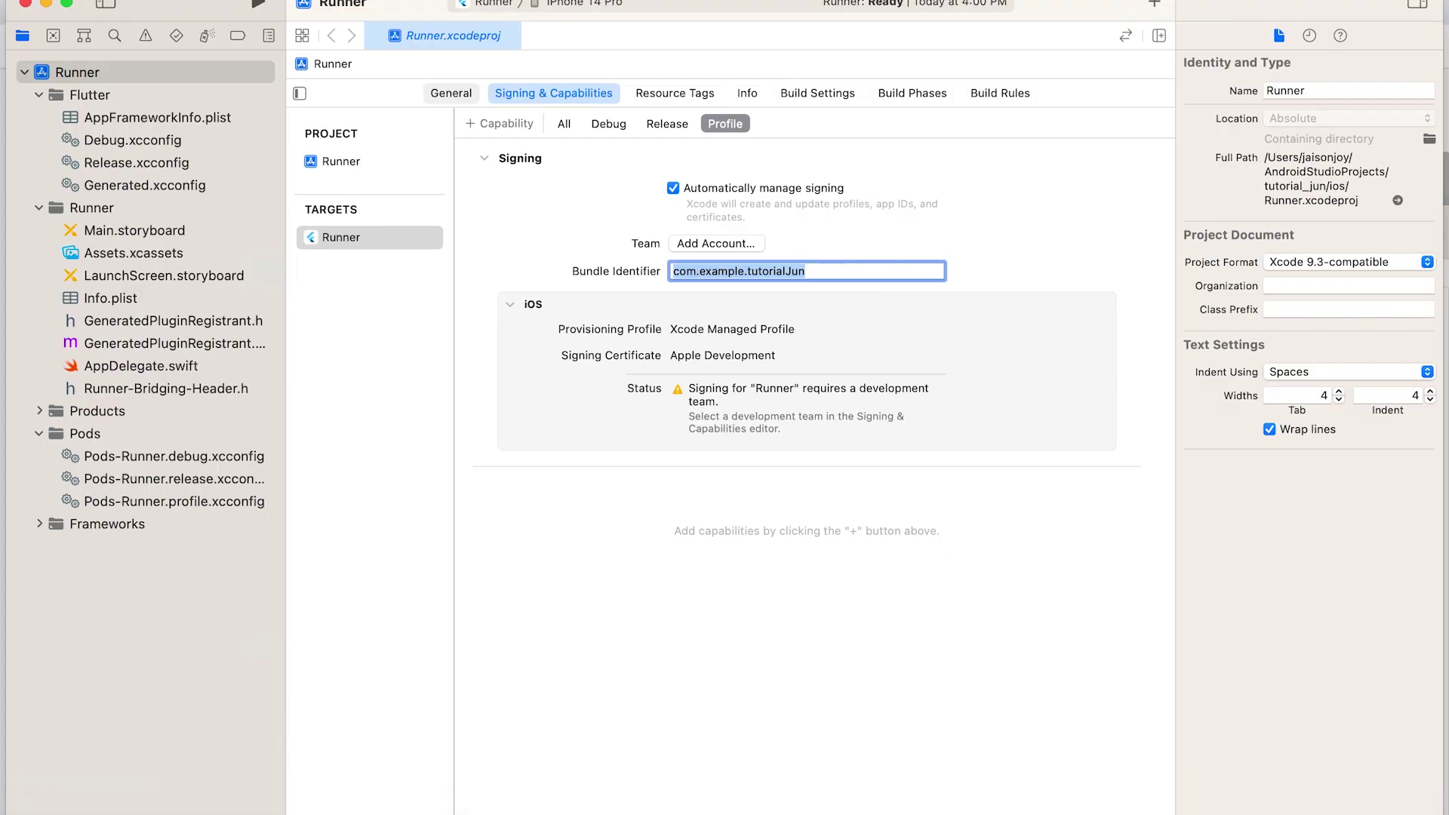
left_click(43, 810)
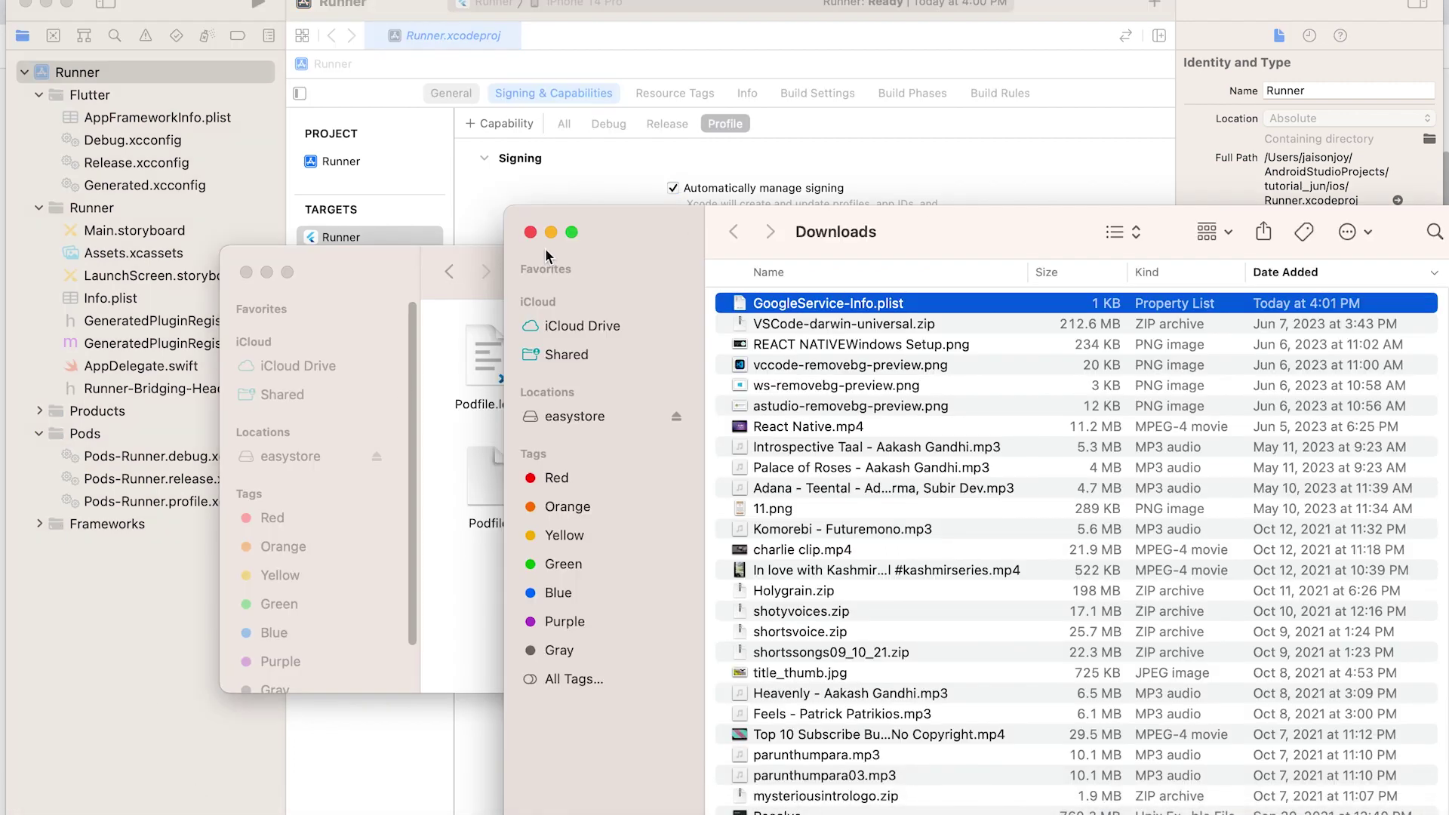
left_click(266, 273)
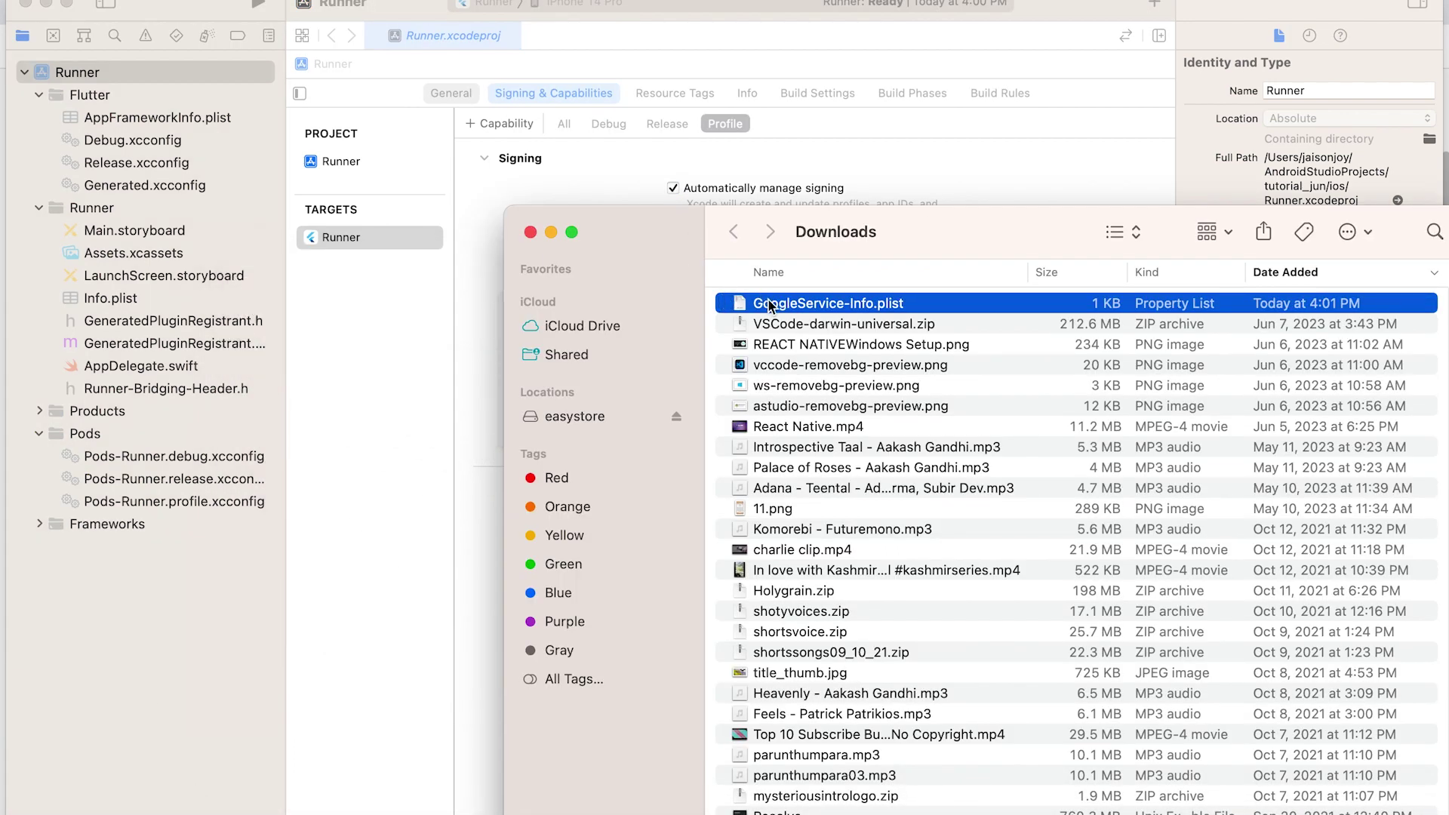
left_click_drag(766, 302, 128, 72)
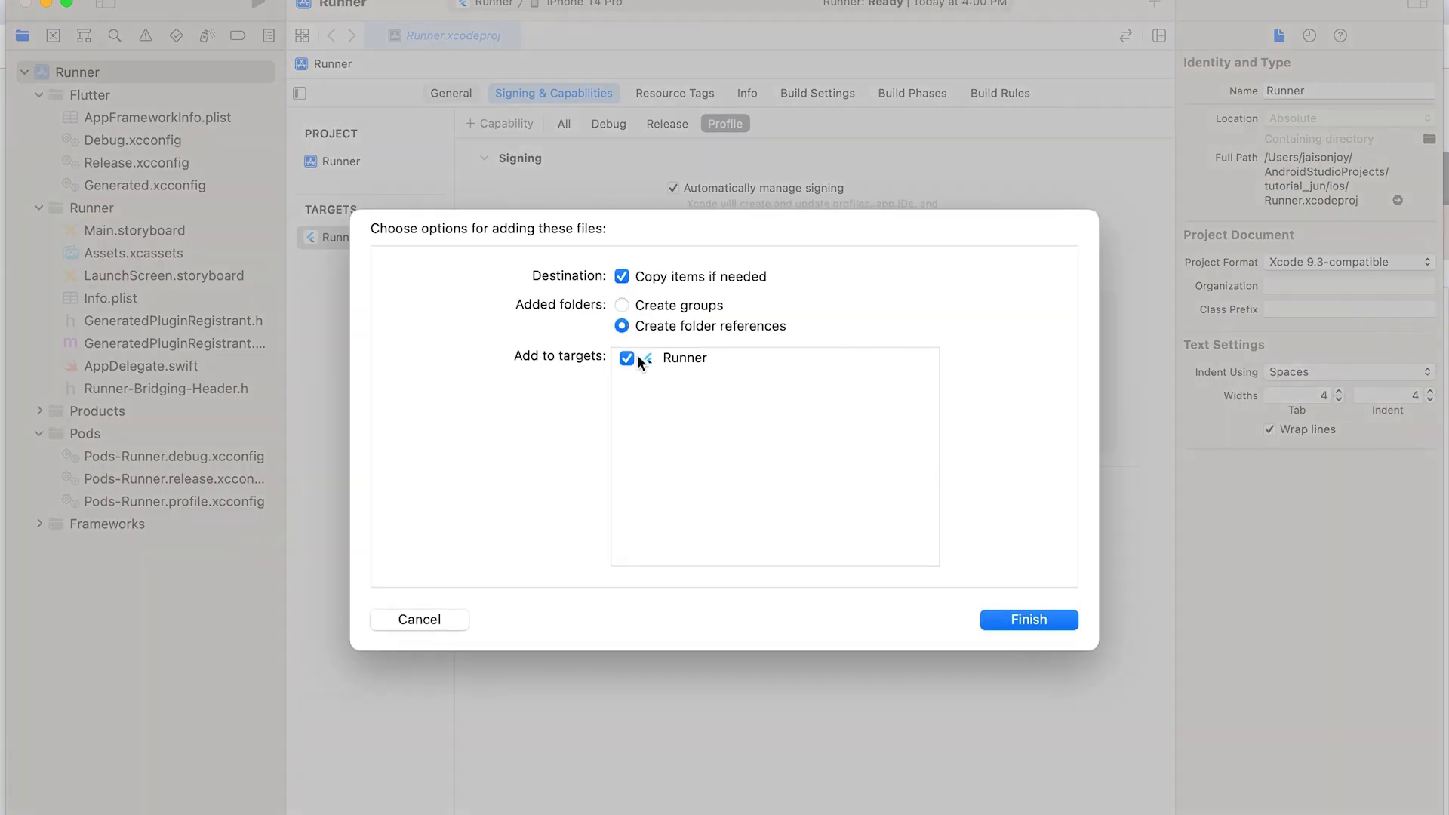
left_click(1016, 626)
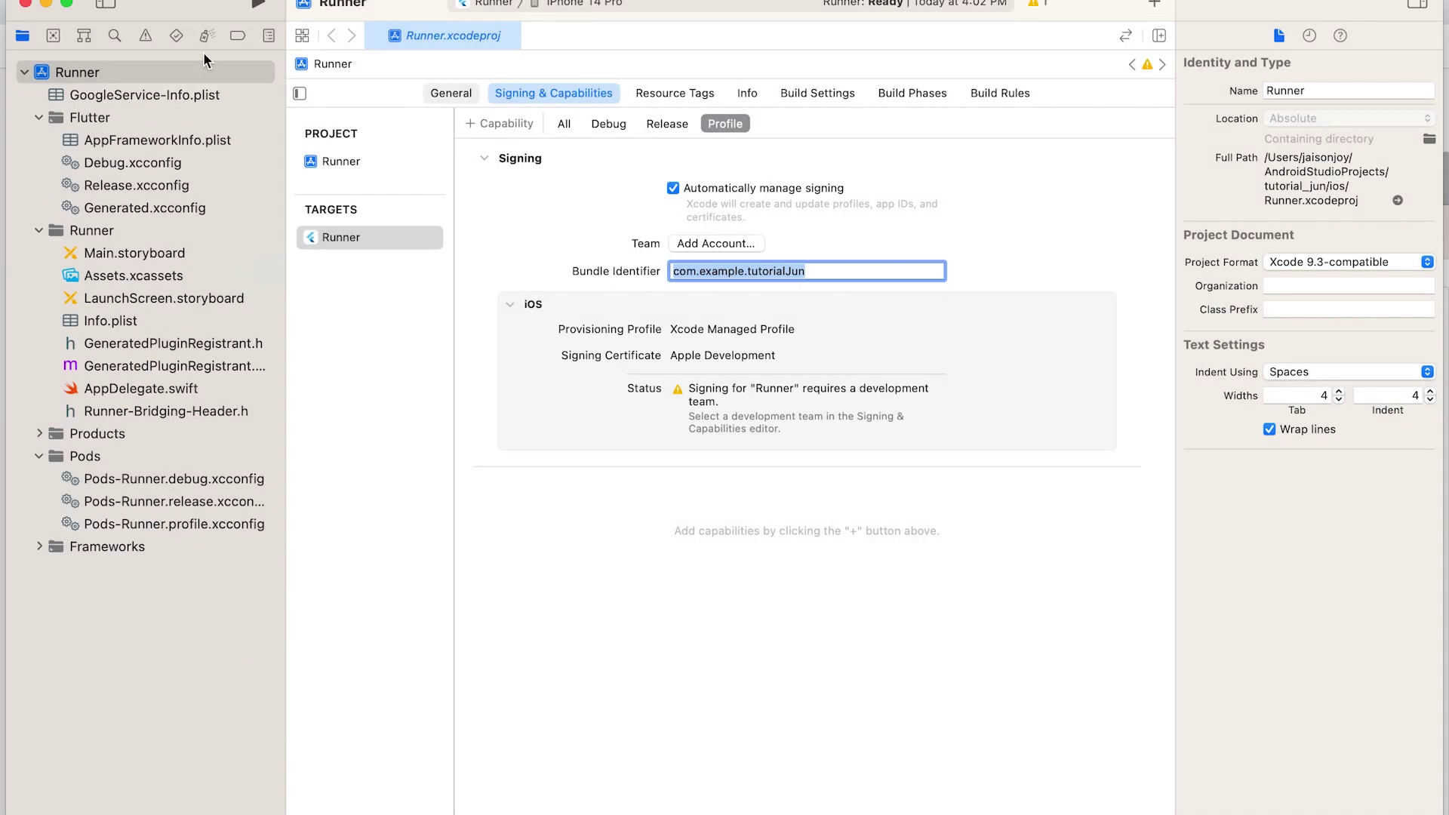
left_click(47, 8)
left_click(548, 224)
- Step through the Add Firebase SDK and initialization code pages, then continue to the console
scroll(664, 295, "down", 1)
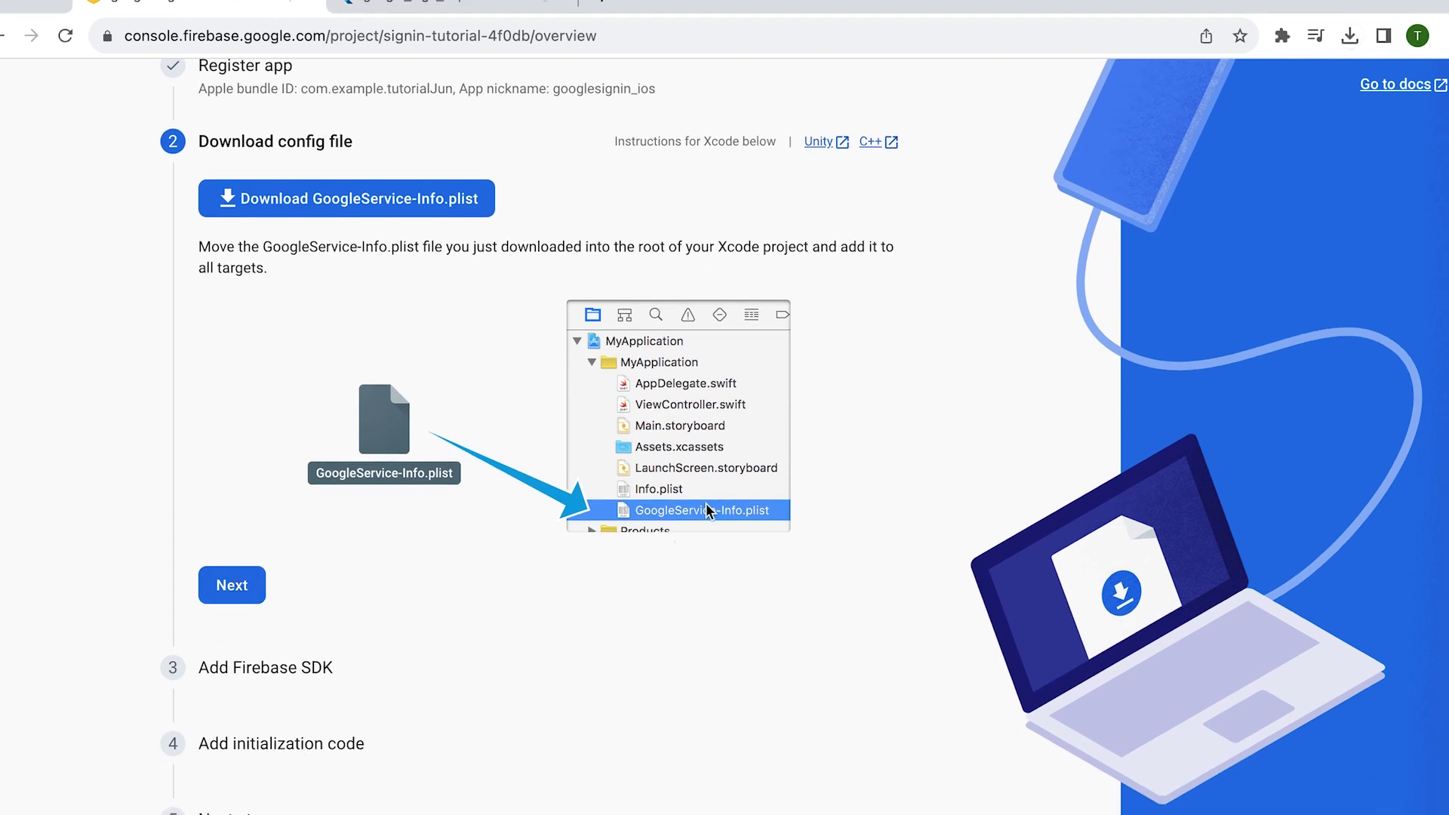
left_click(223, 596)
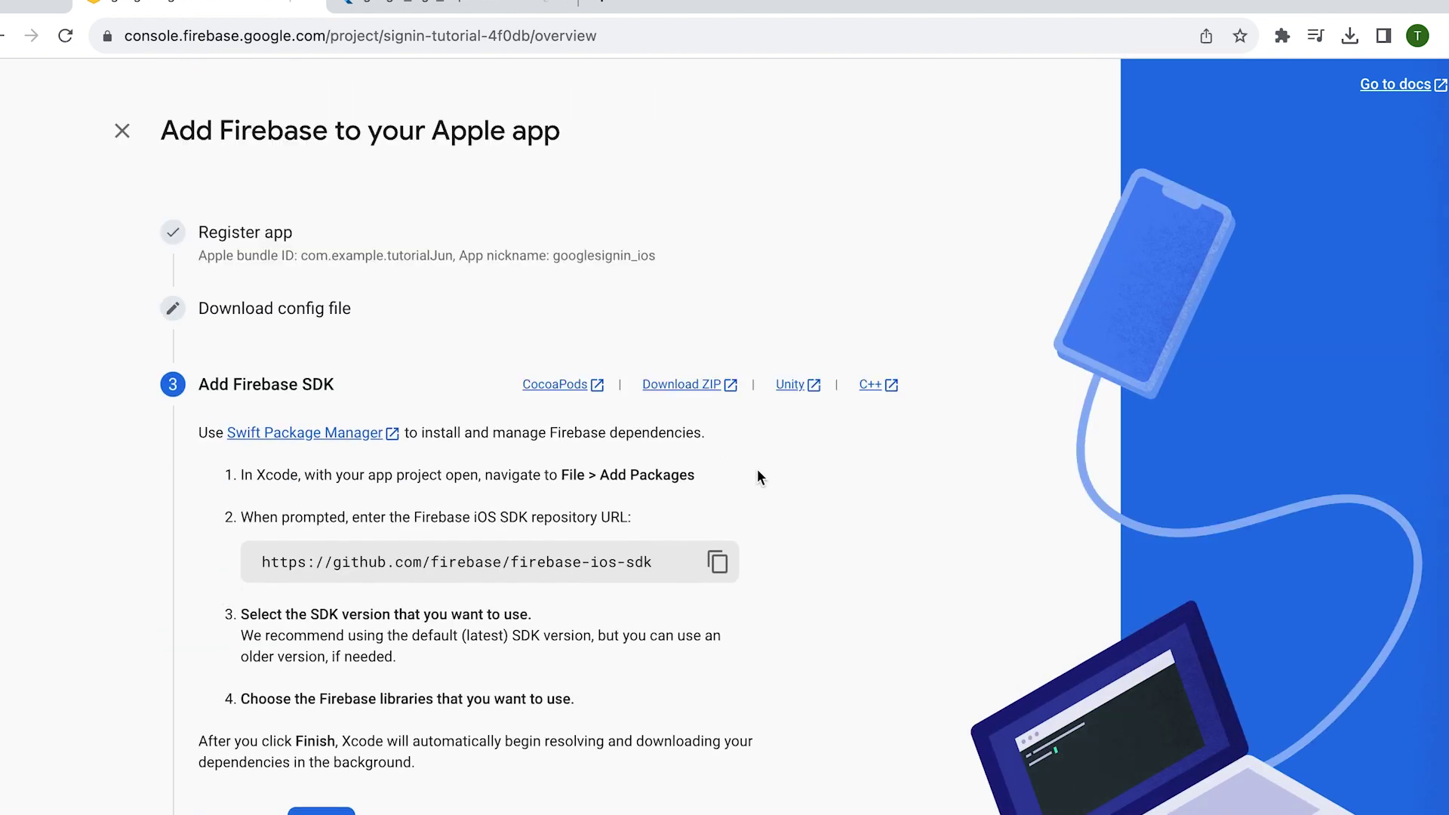
scroll(939, 486, "down", 3)
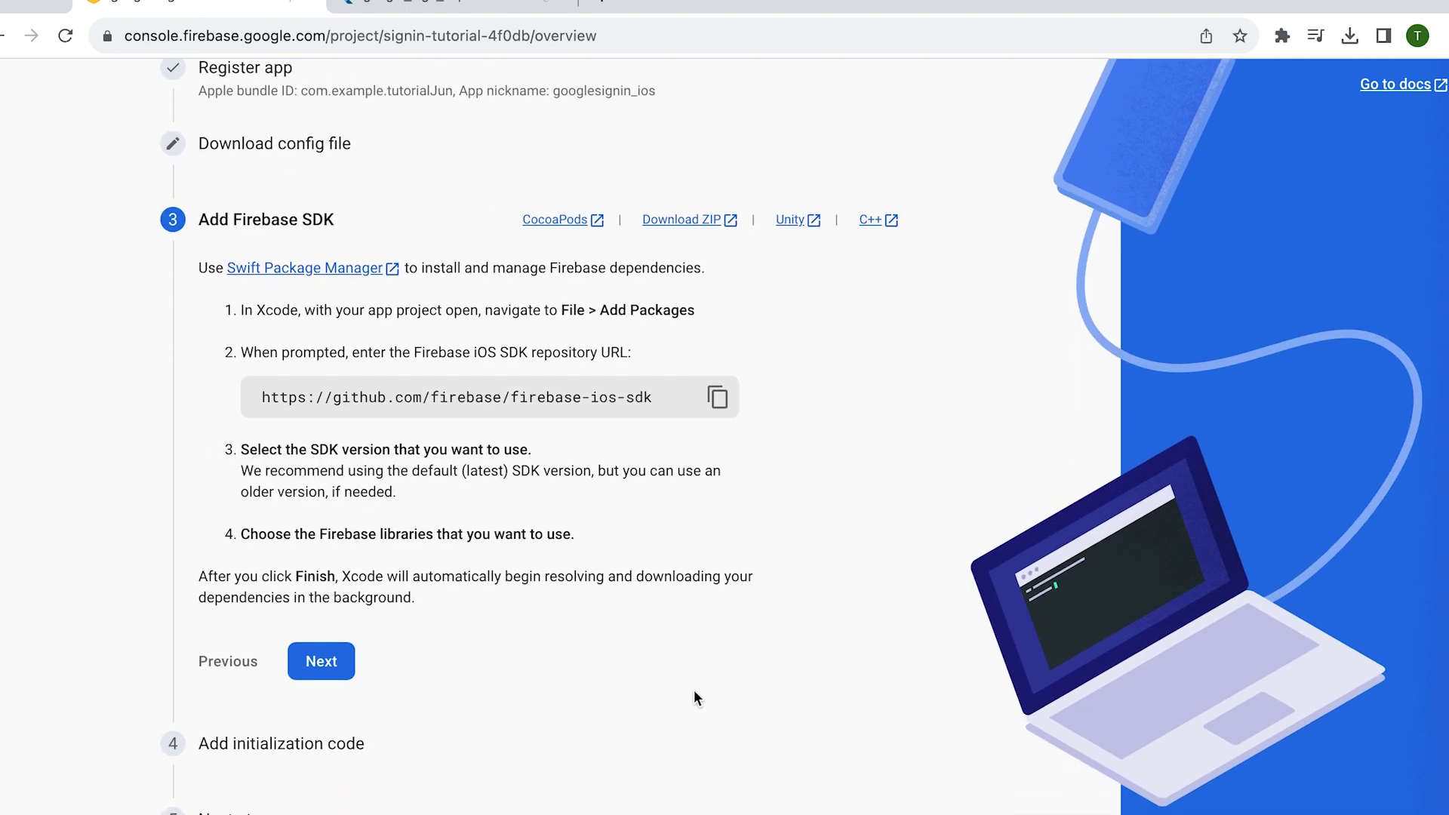
left_click(322, 661)
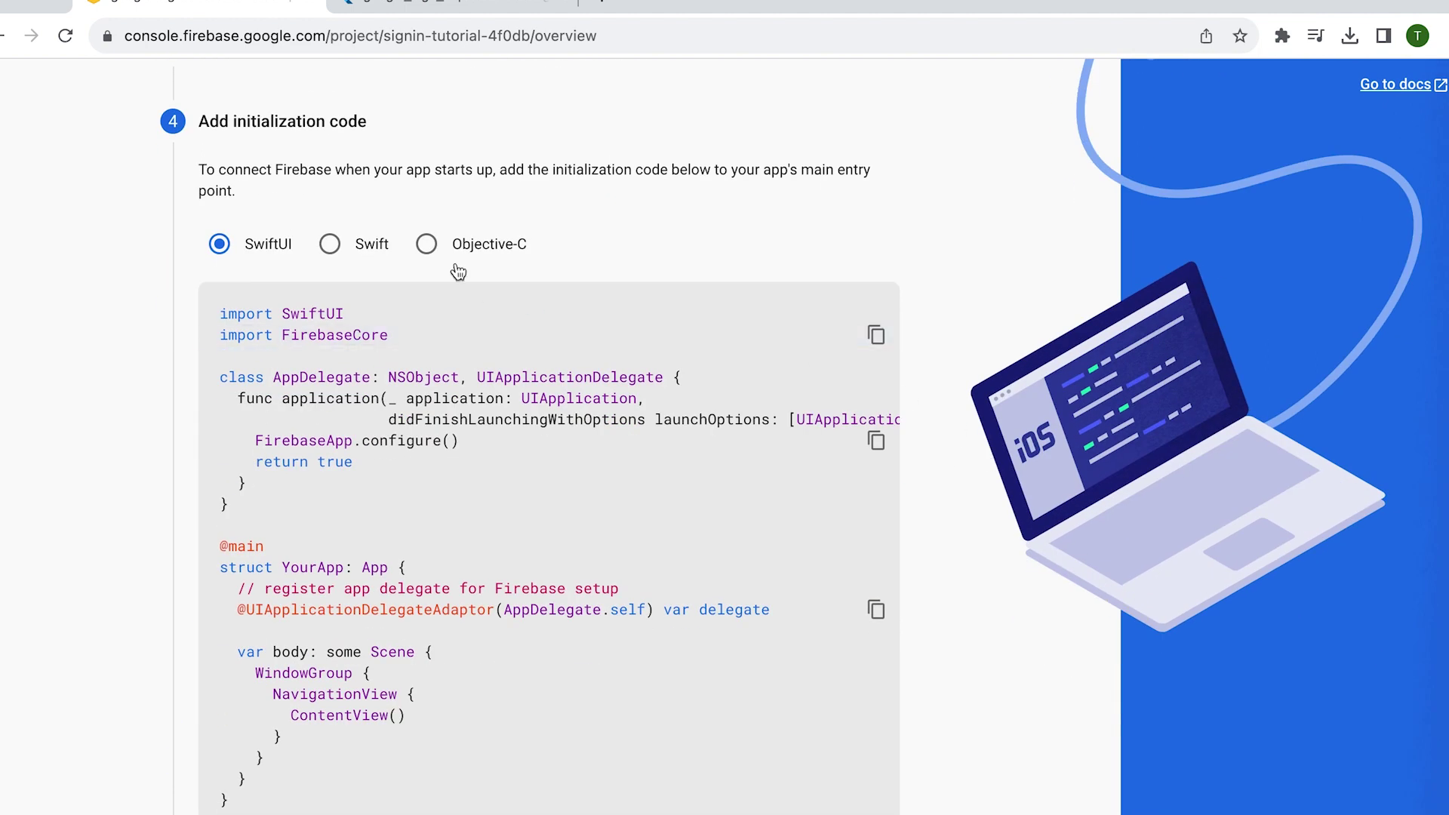
scroll(1053, 363, "down", 3)
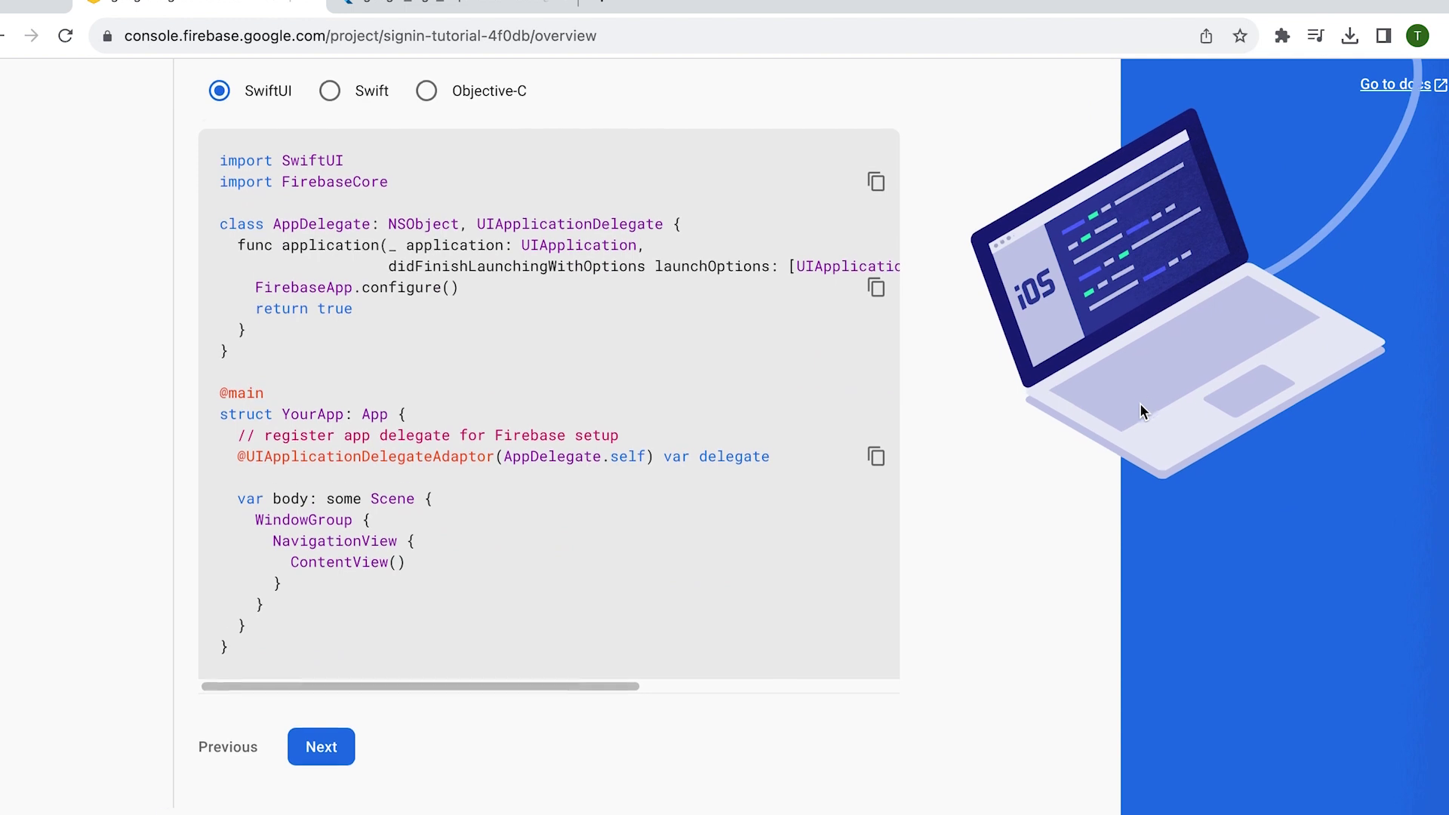
left_click(356, 753)
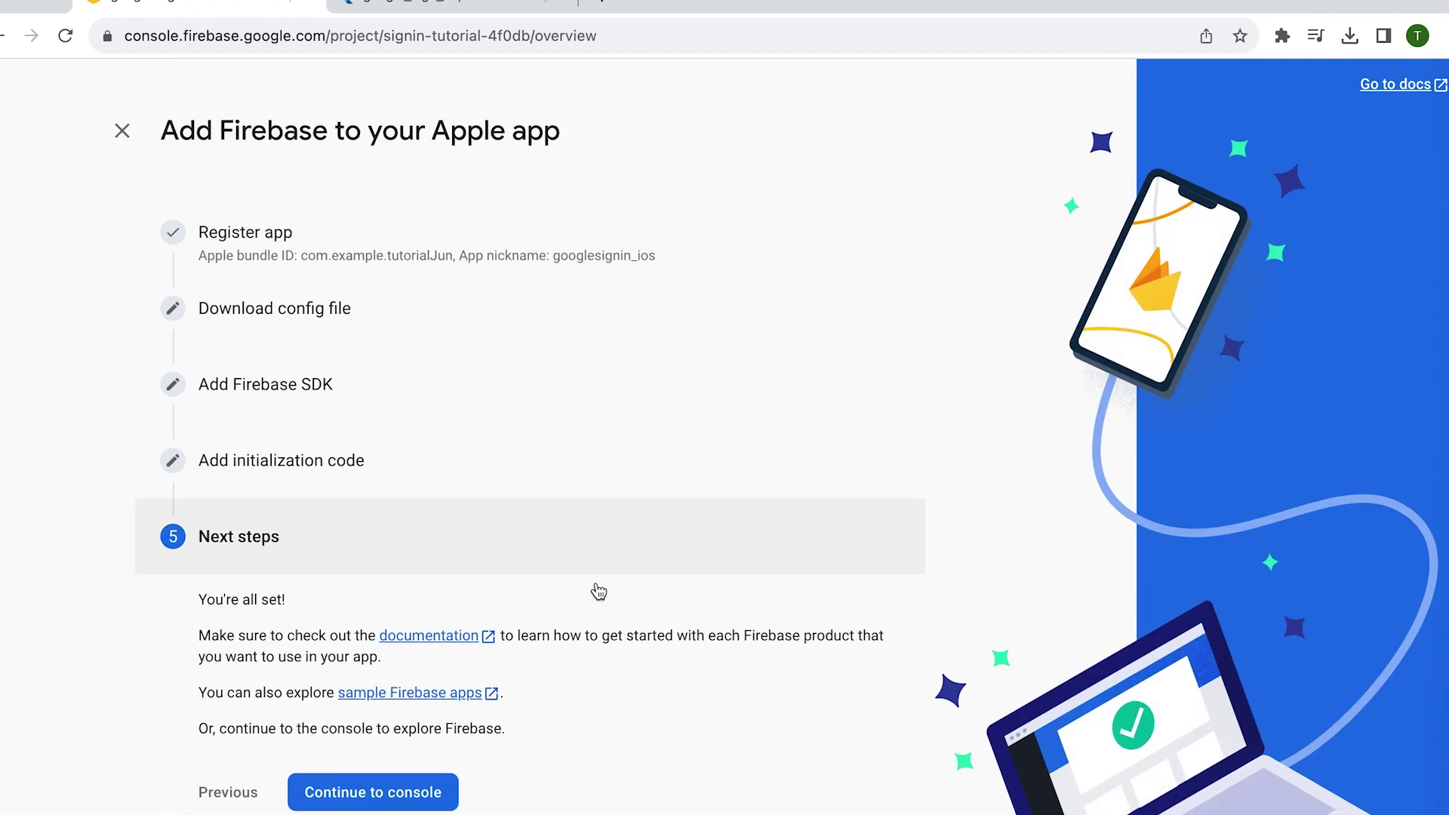
left_click(380, 804)
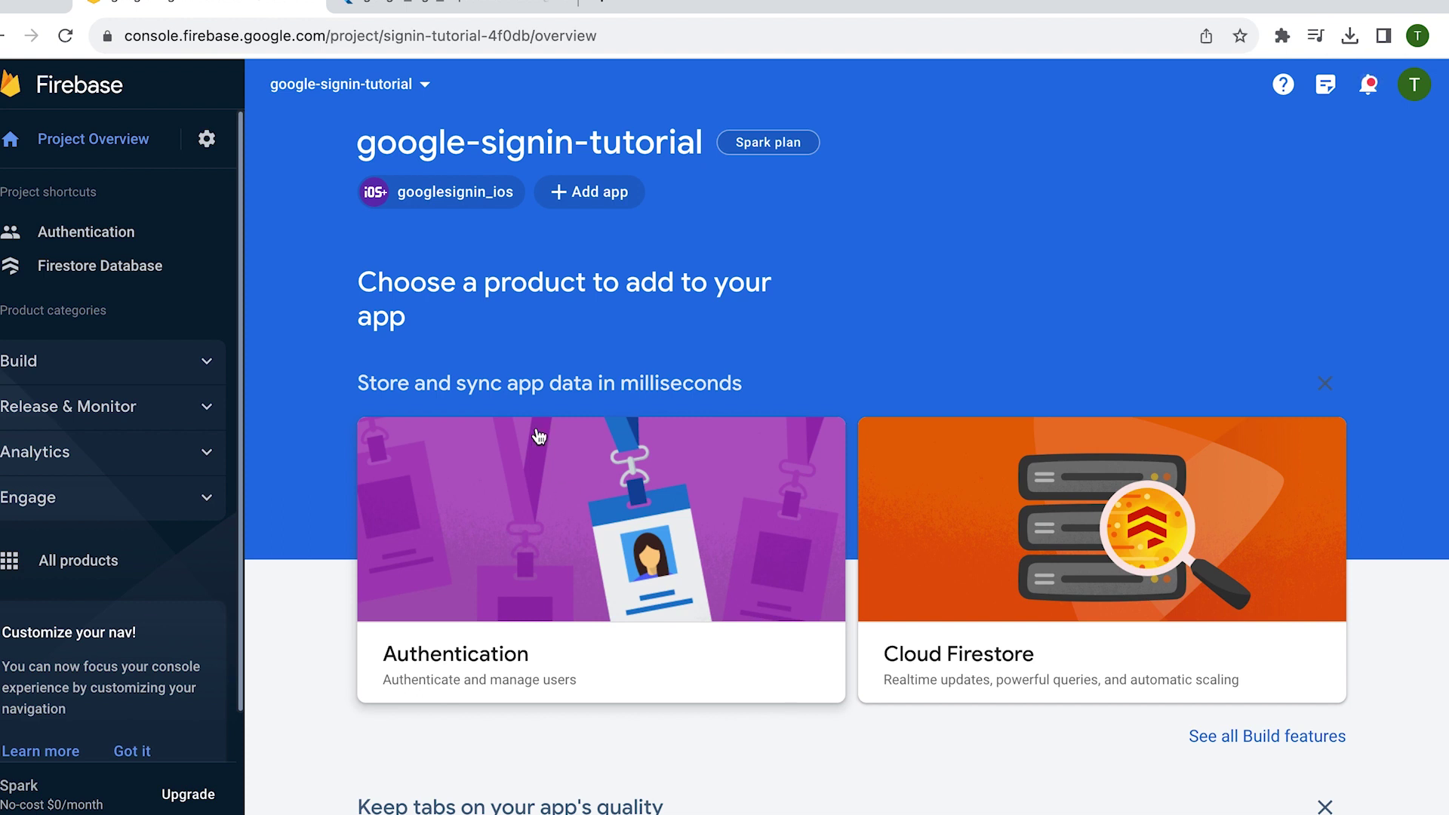
- Copy the CFBundleURLTypes plist block from step 8 of pub.dev's google_sign_in instructions
left_click(473, 15)
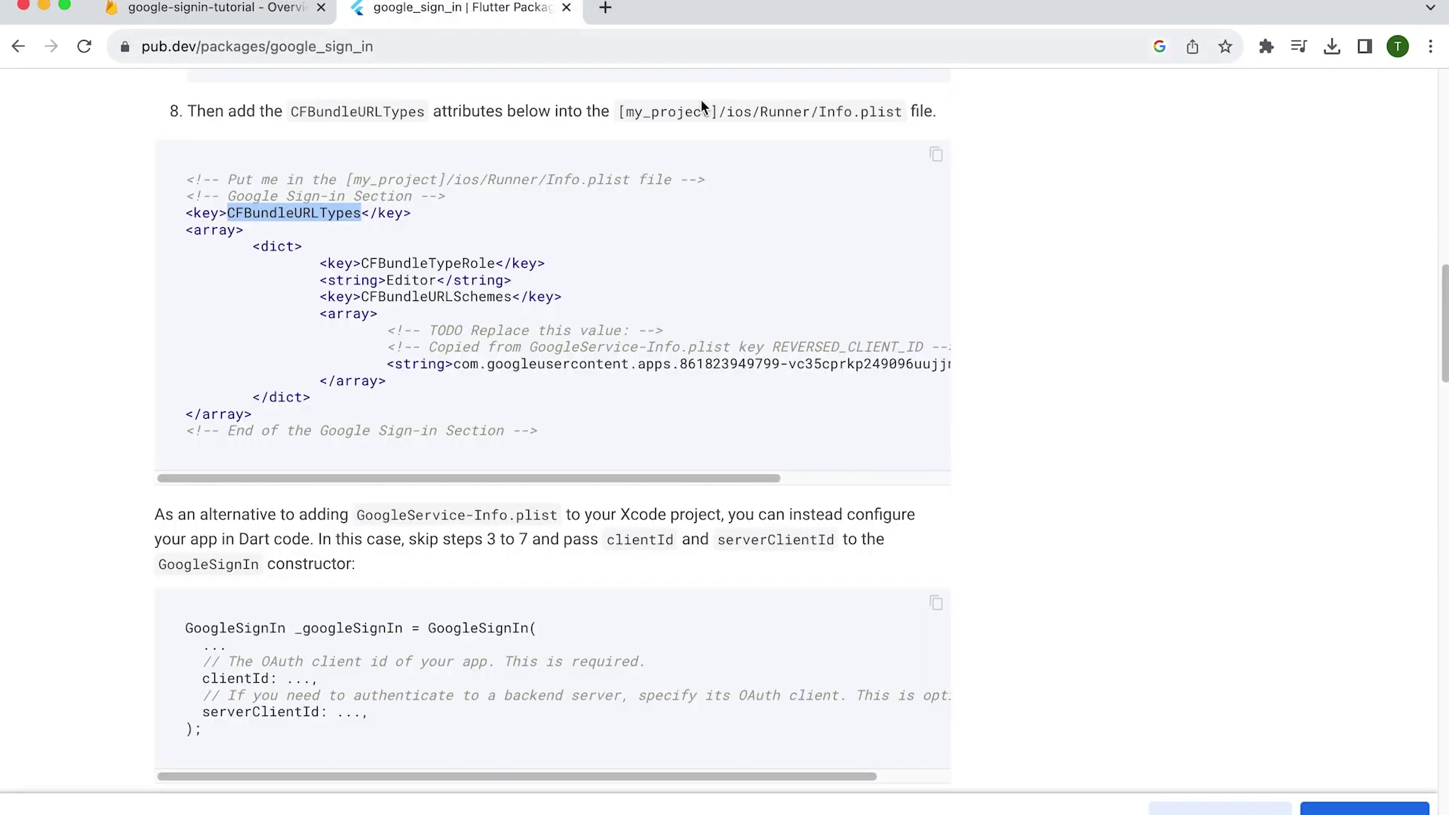
scroll(480, 327, "up", 10)
scroll(480, 328, "down", 5)
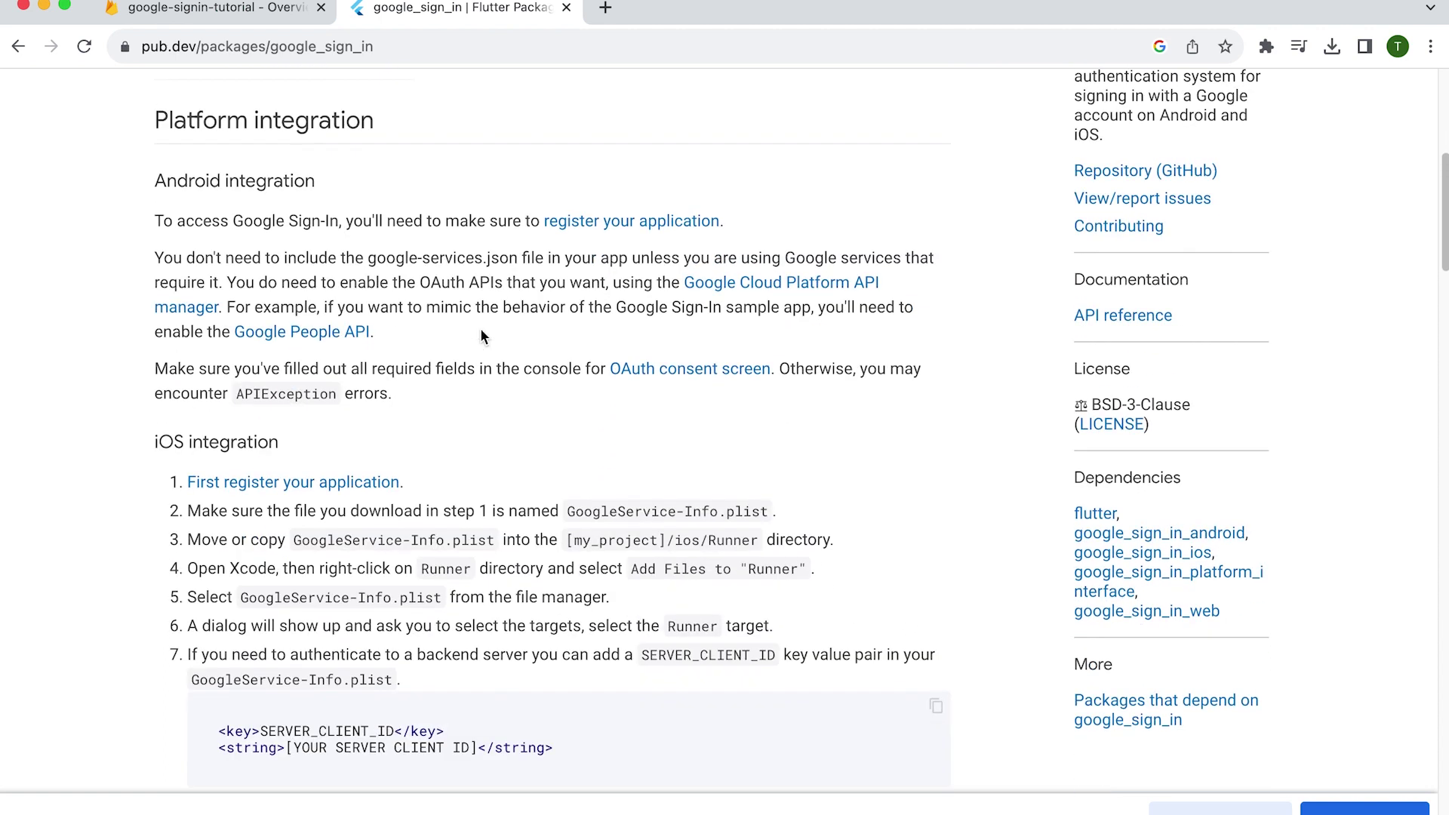
scroll(243, 462, "down", 3)
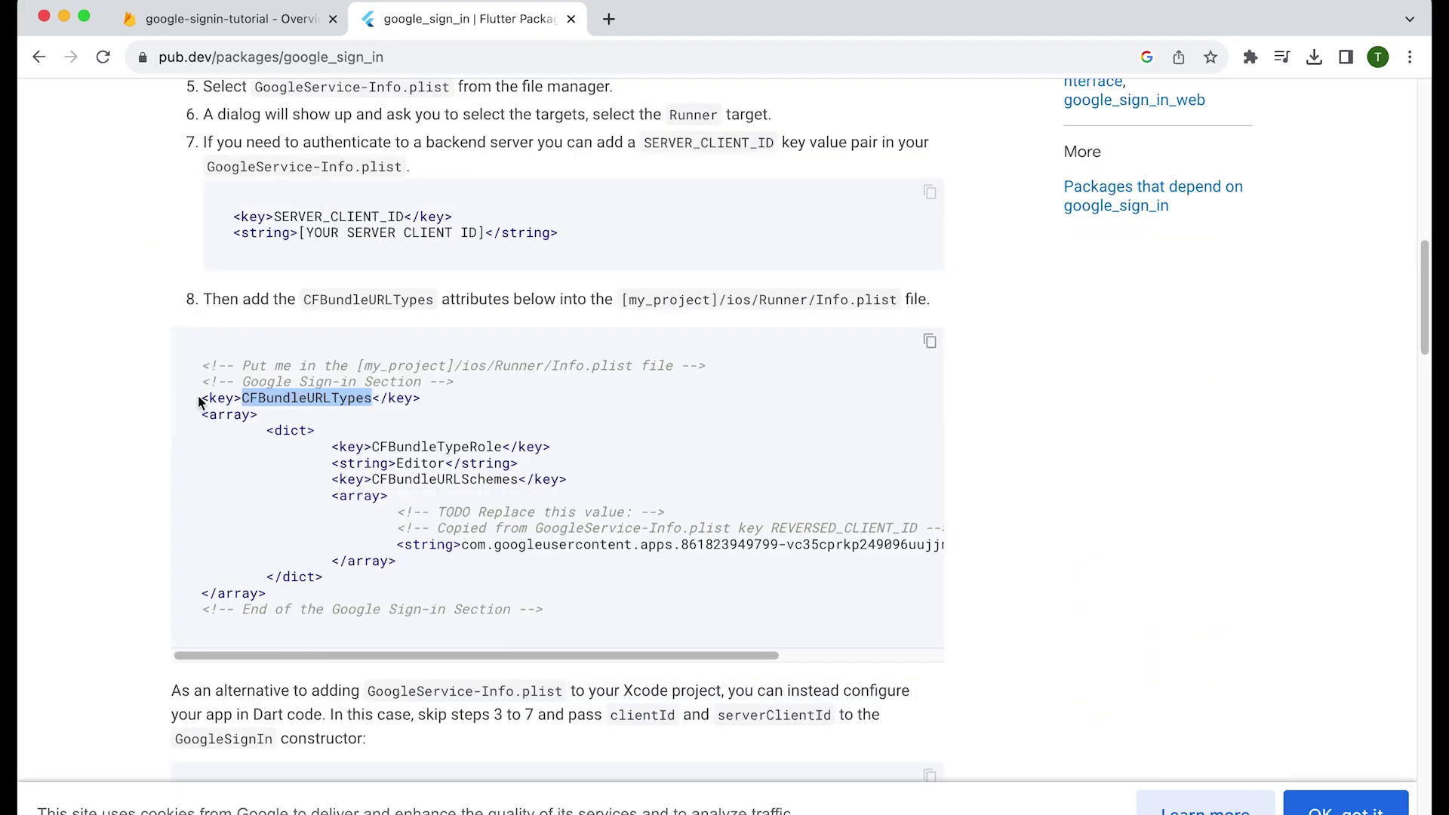
left_click_drag(203, 396, 380, 578)
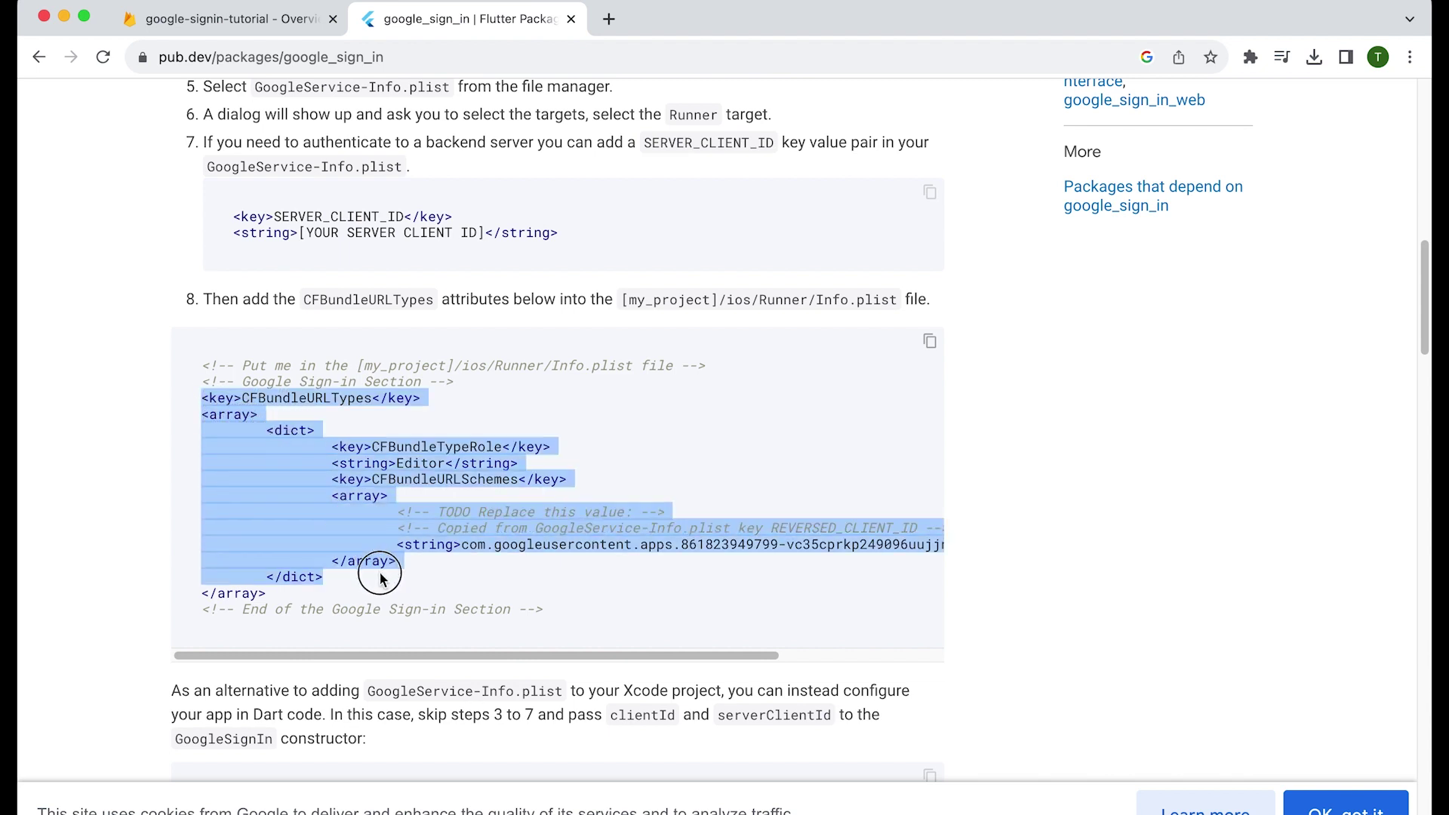
left_click_drag(380, 578, 388, 594)
scroll(277, 342, "down", 3)
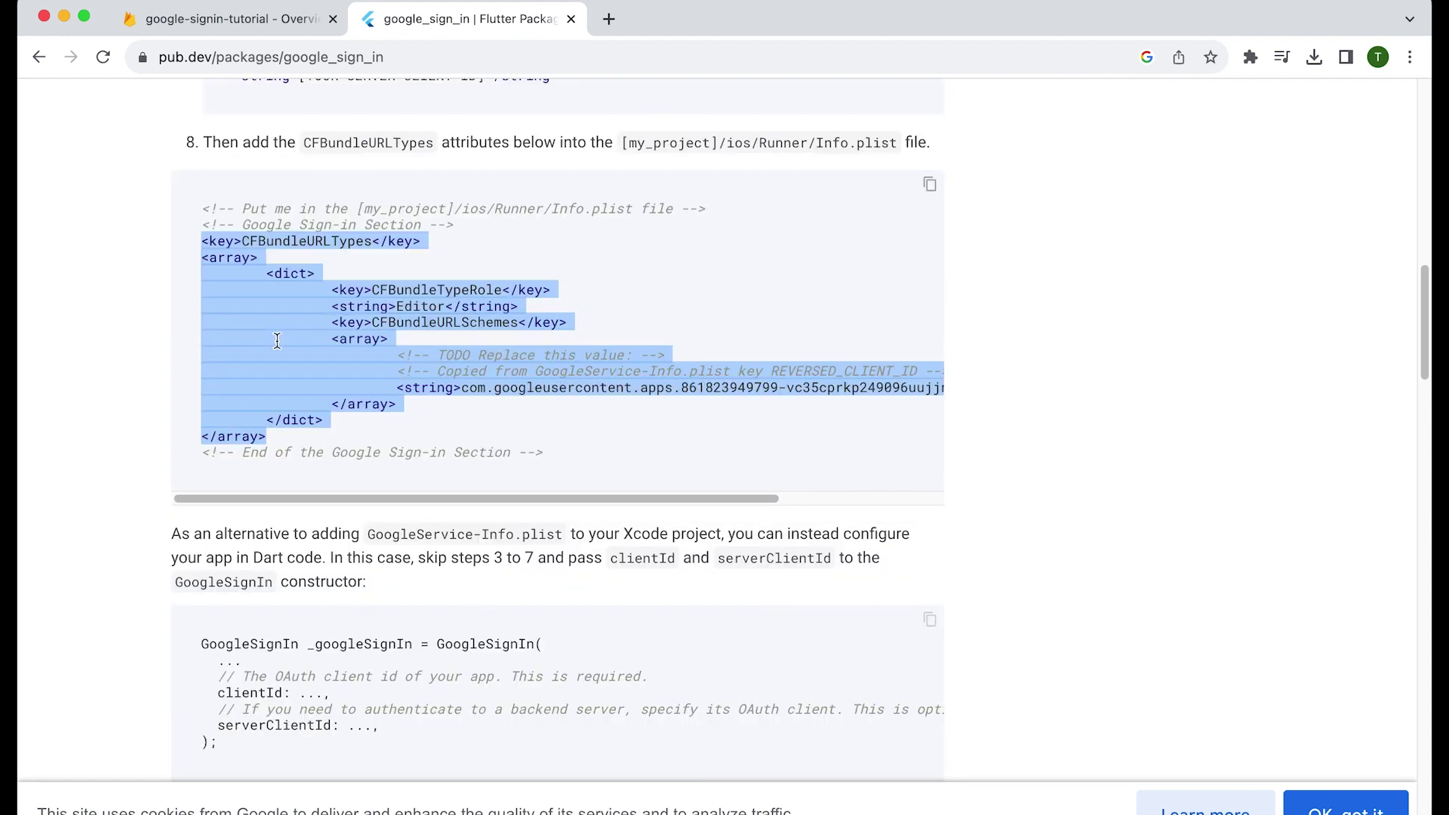
right_click(277, 341)
left_click(364, 385)
- Paste the CFBundleURLTypes block on a new line after Info.plist's last entry
left_click(64, 16)
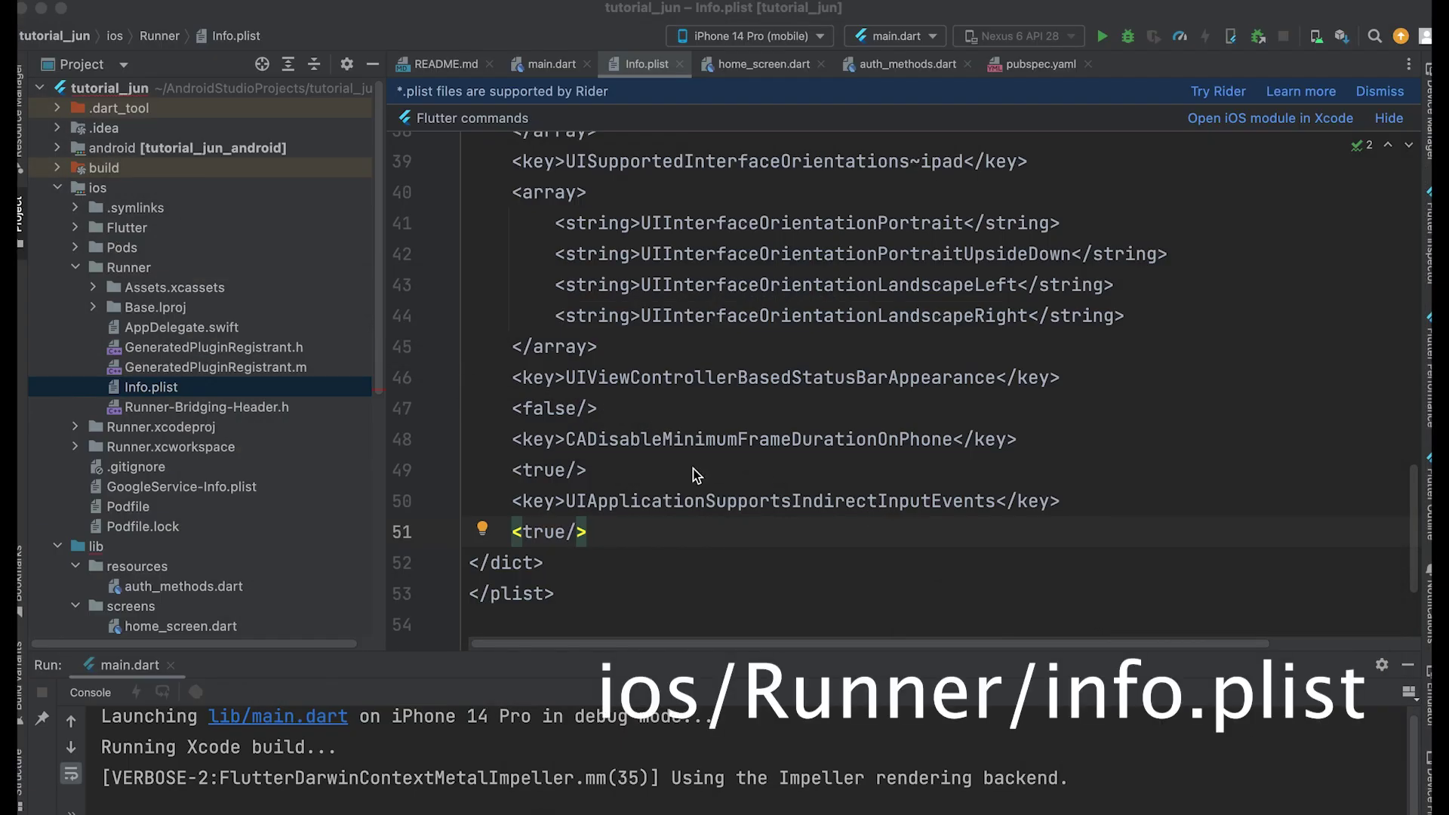
left_click(628, 533)
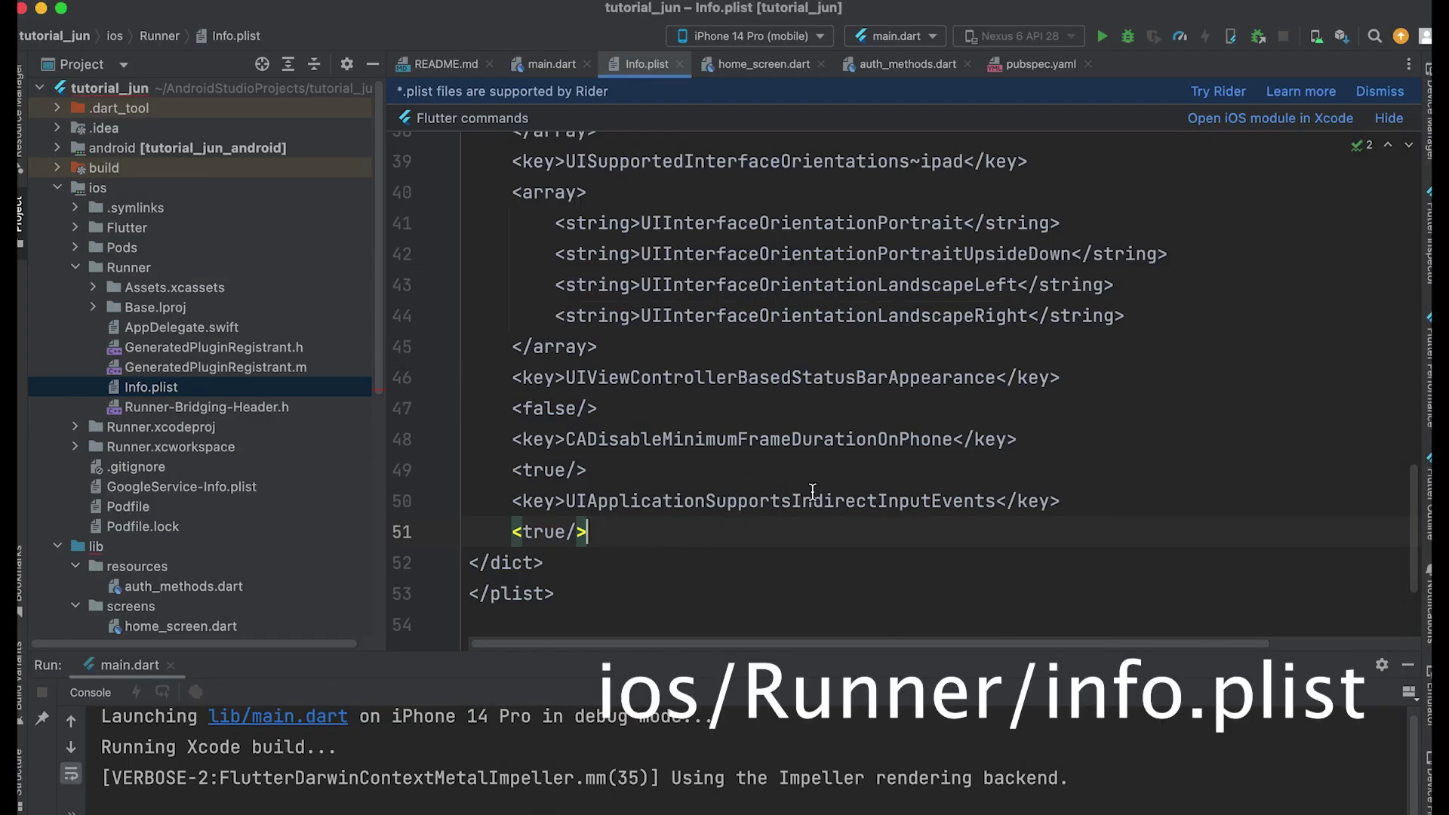
key("Return")
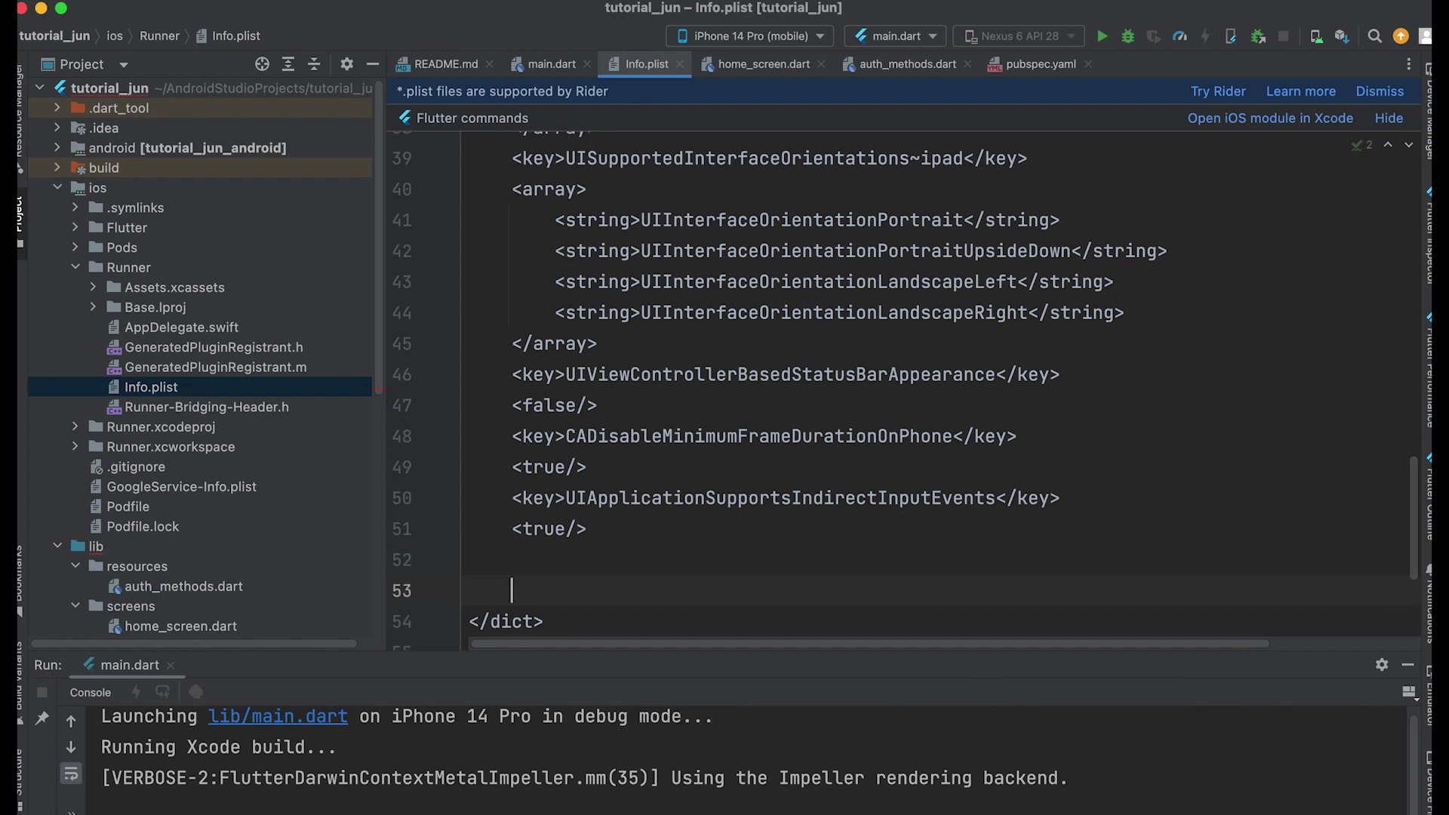
key("super+v")
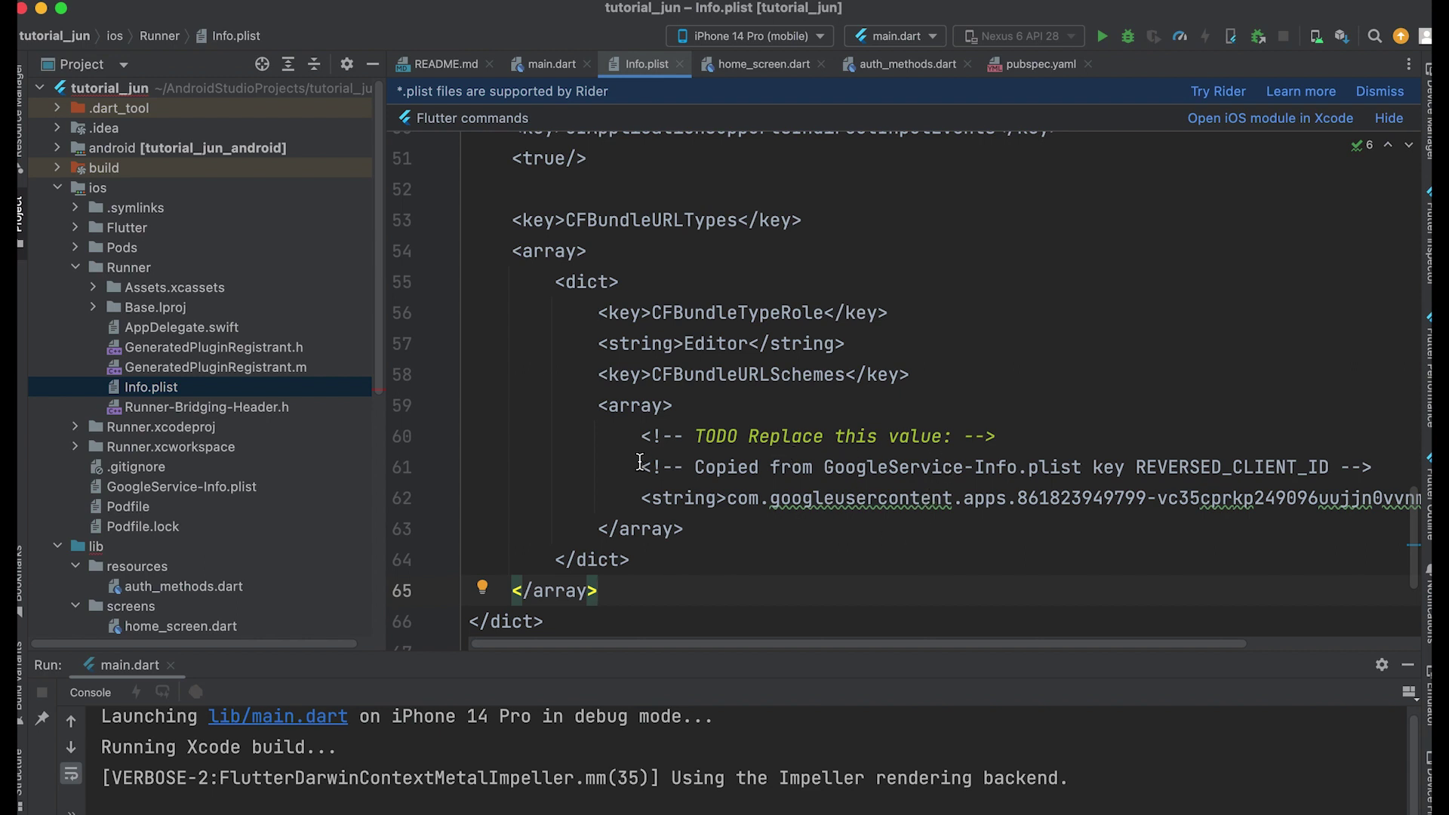
- Delete the two TODO comment lines above the placeholder URL scheme string
left_click_drag(512, 436, 1442, 474)
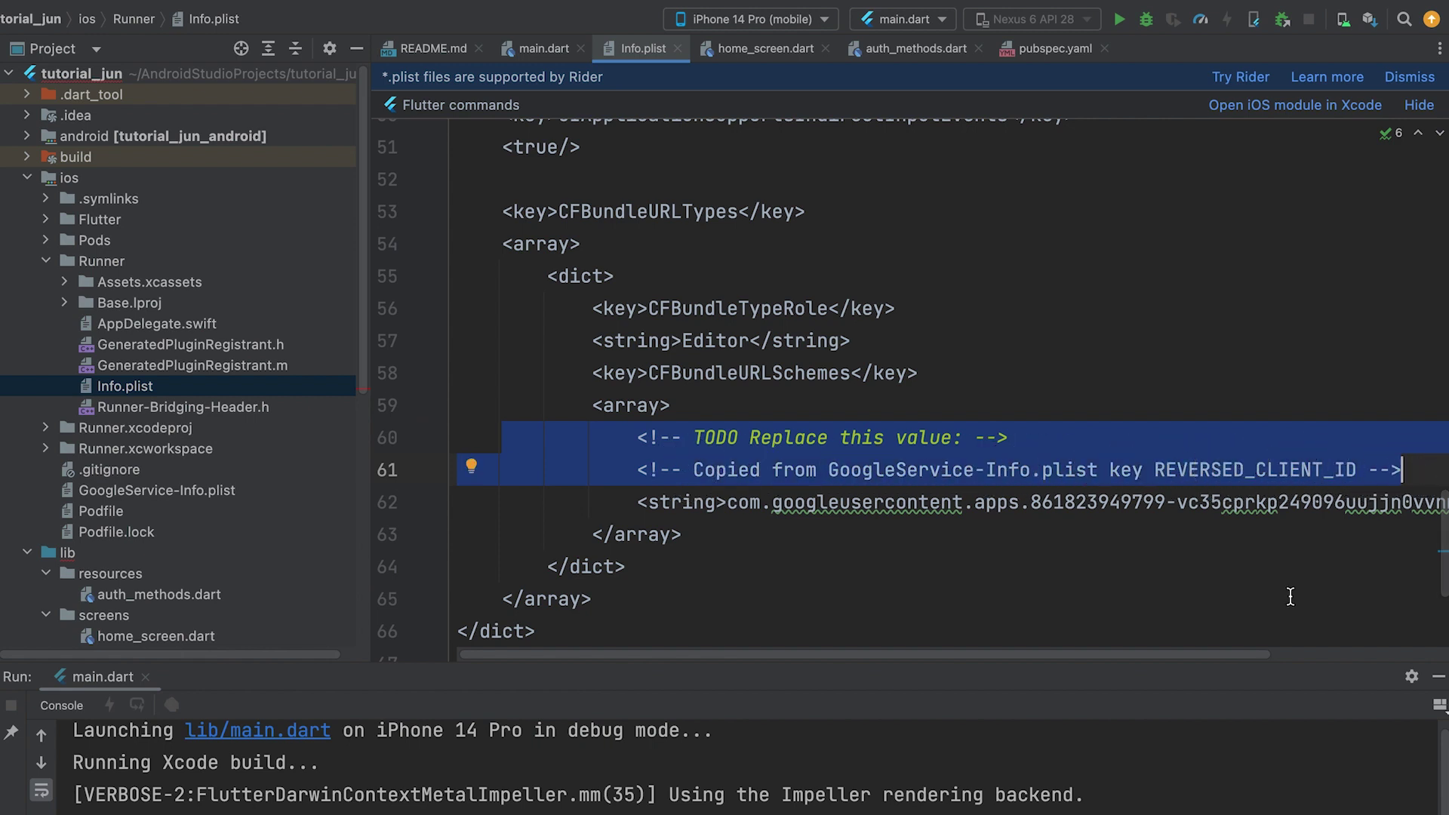
key("BackSpace")
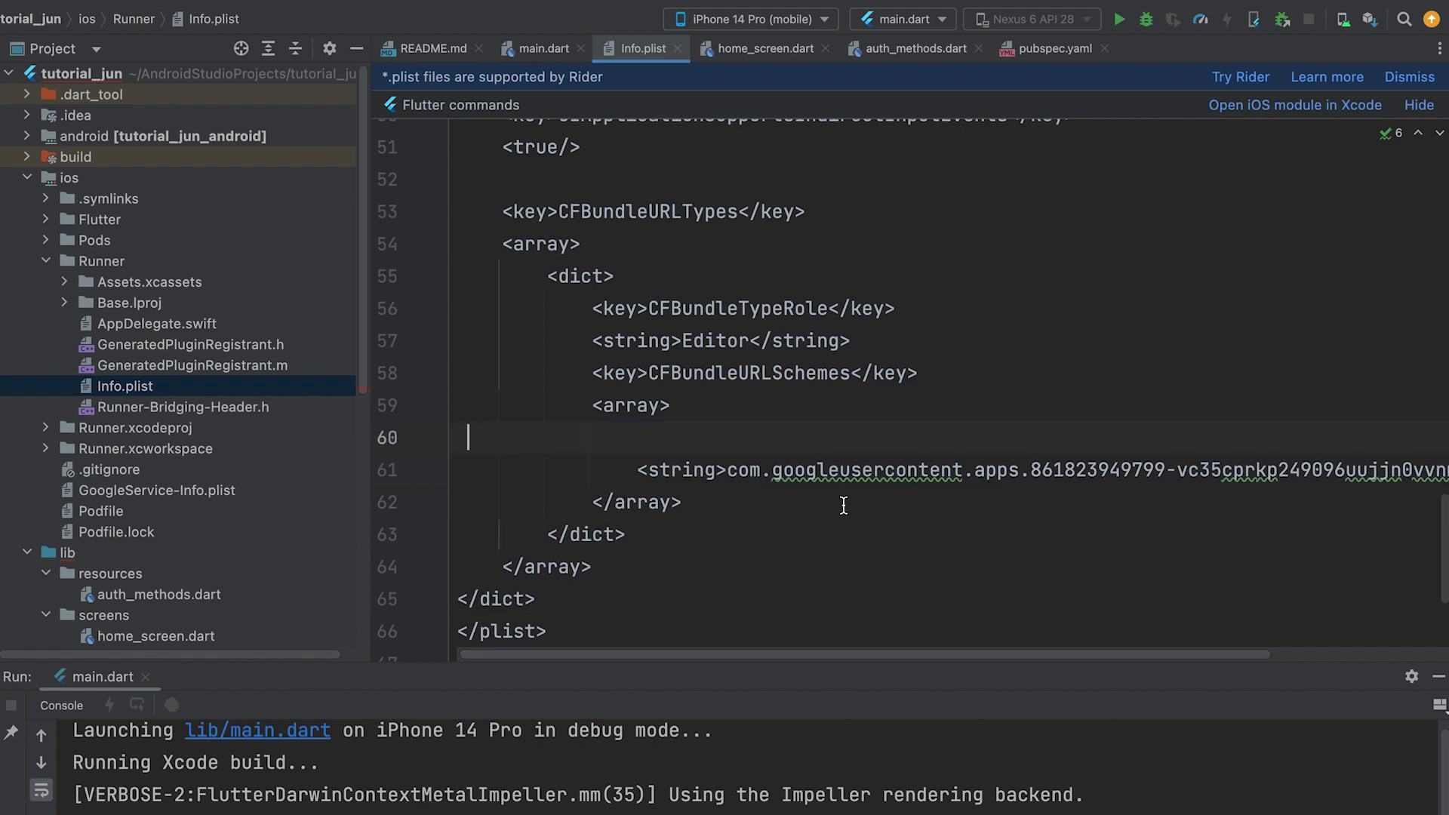
key("BackSpace")
double_click(867, 438)
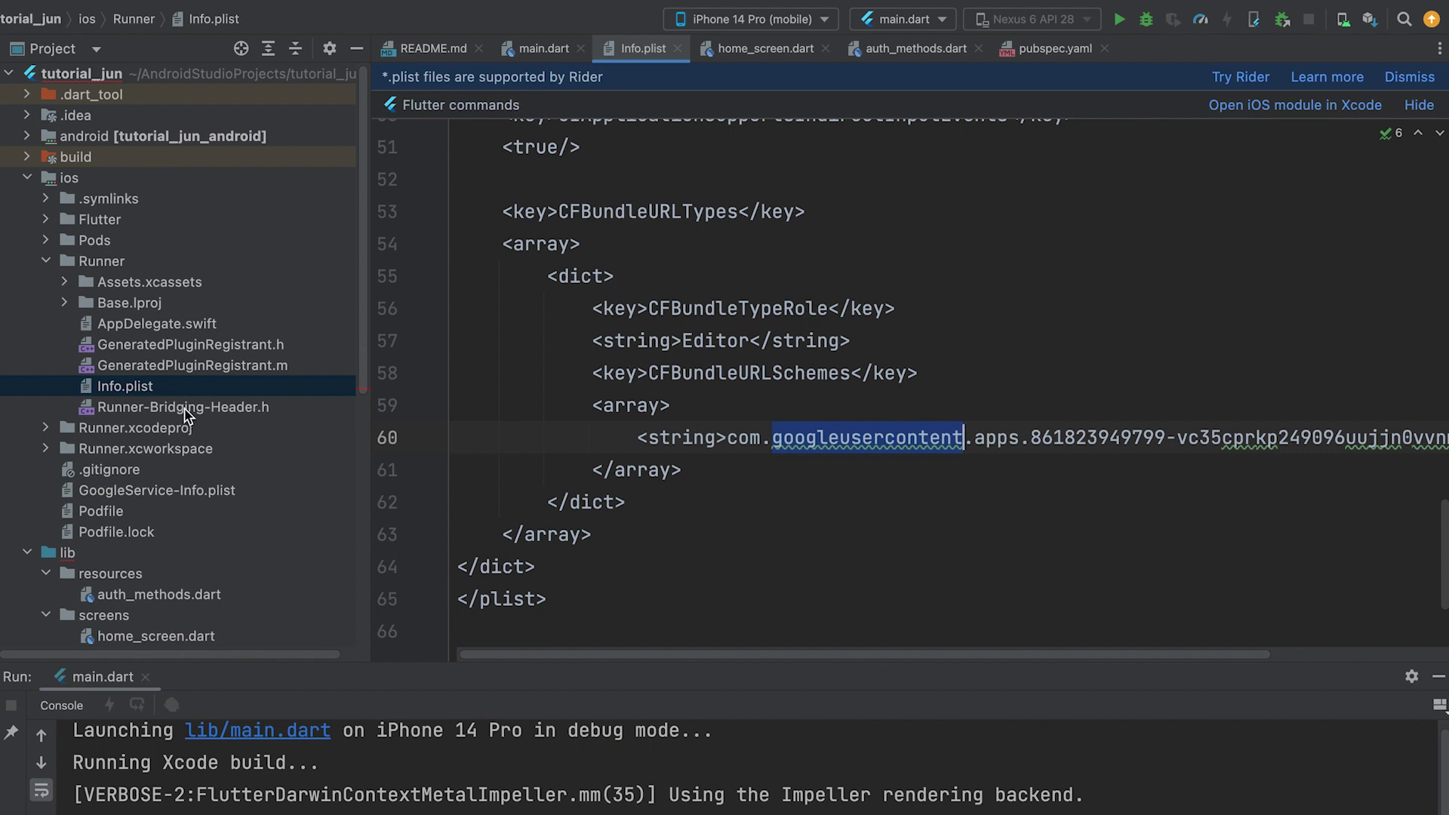
- Copy the REVERSED_CLIENT_ID value from GoogleService-Info.plist
double_click(142, 492)
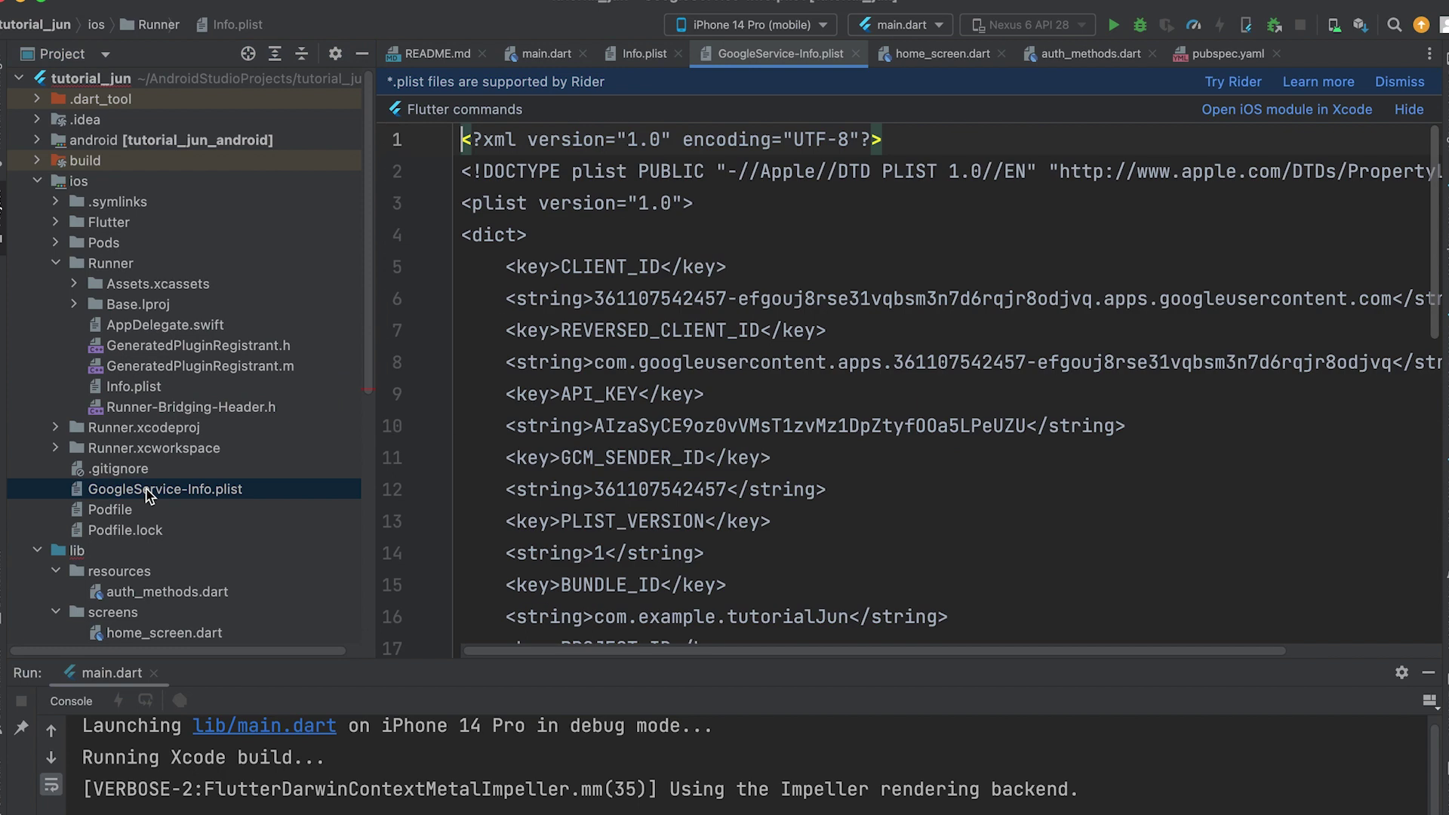
scroll(877, 443, "down", 2)
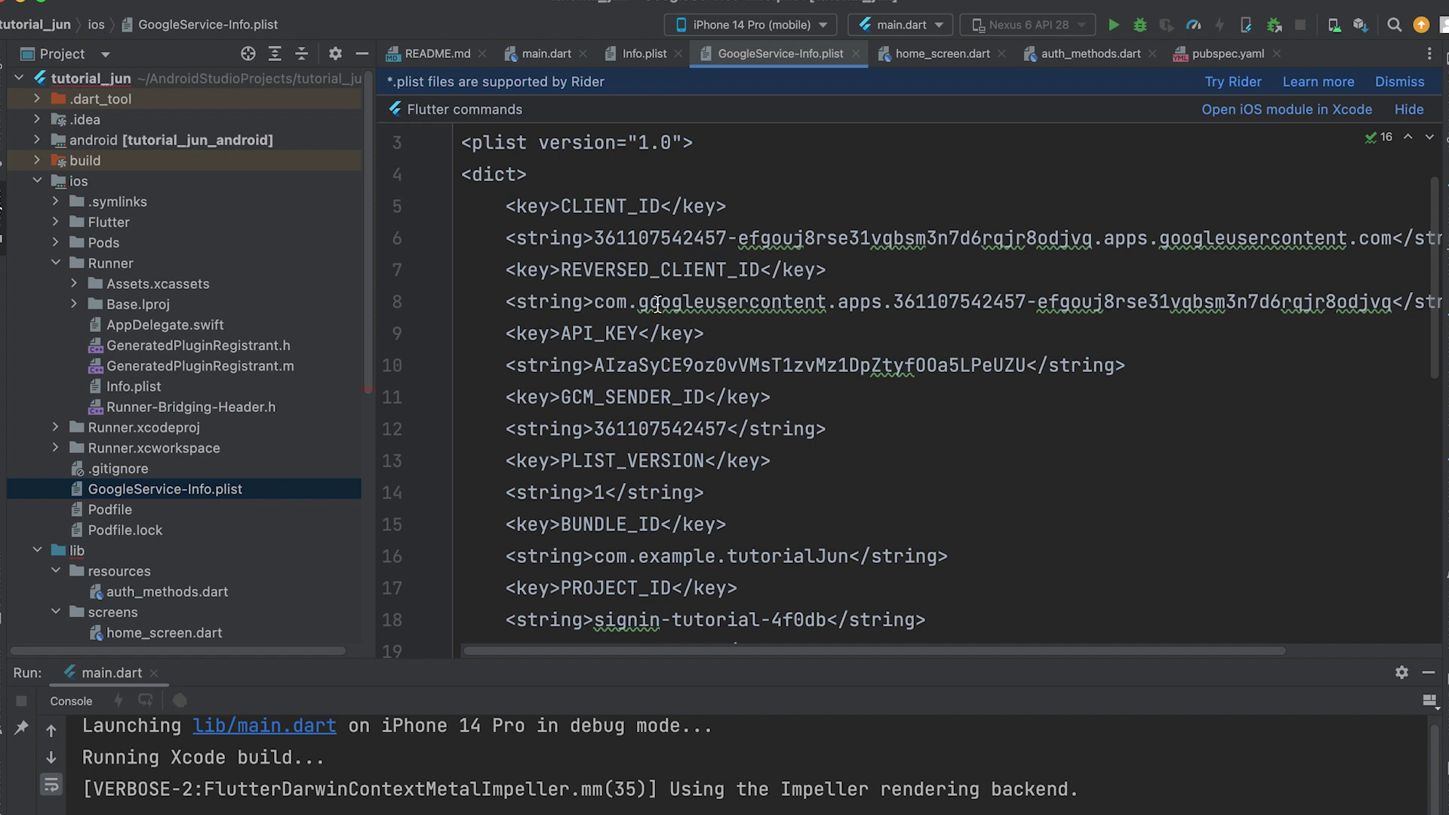
left_click_drag(594, 302, 1391, 299)
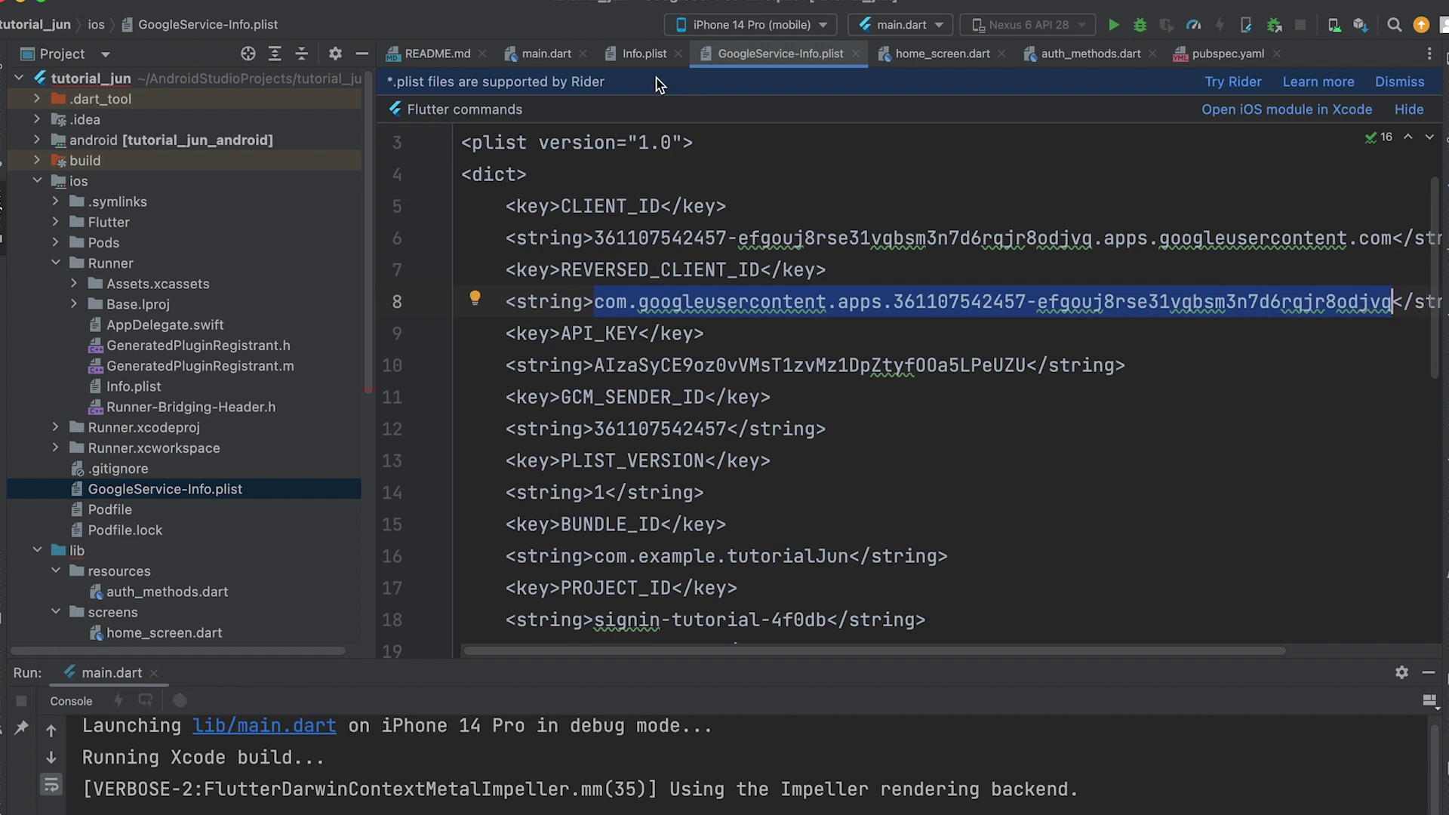
- Paste the reversed client ID over the placeholder URL scheme string in Info.plist
left_click(645, 53)
left_click(750, 438)
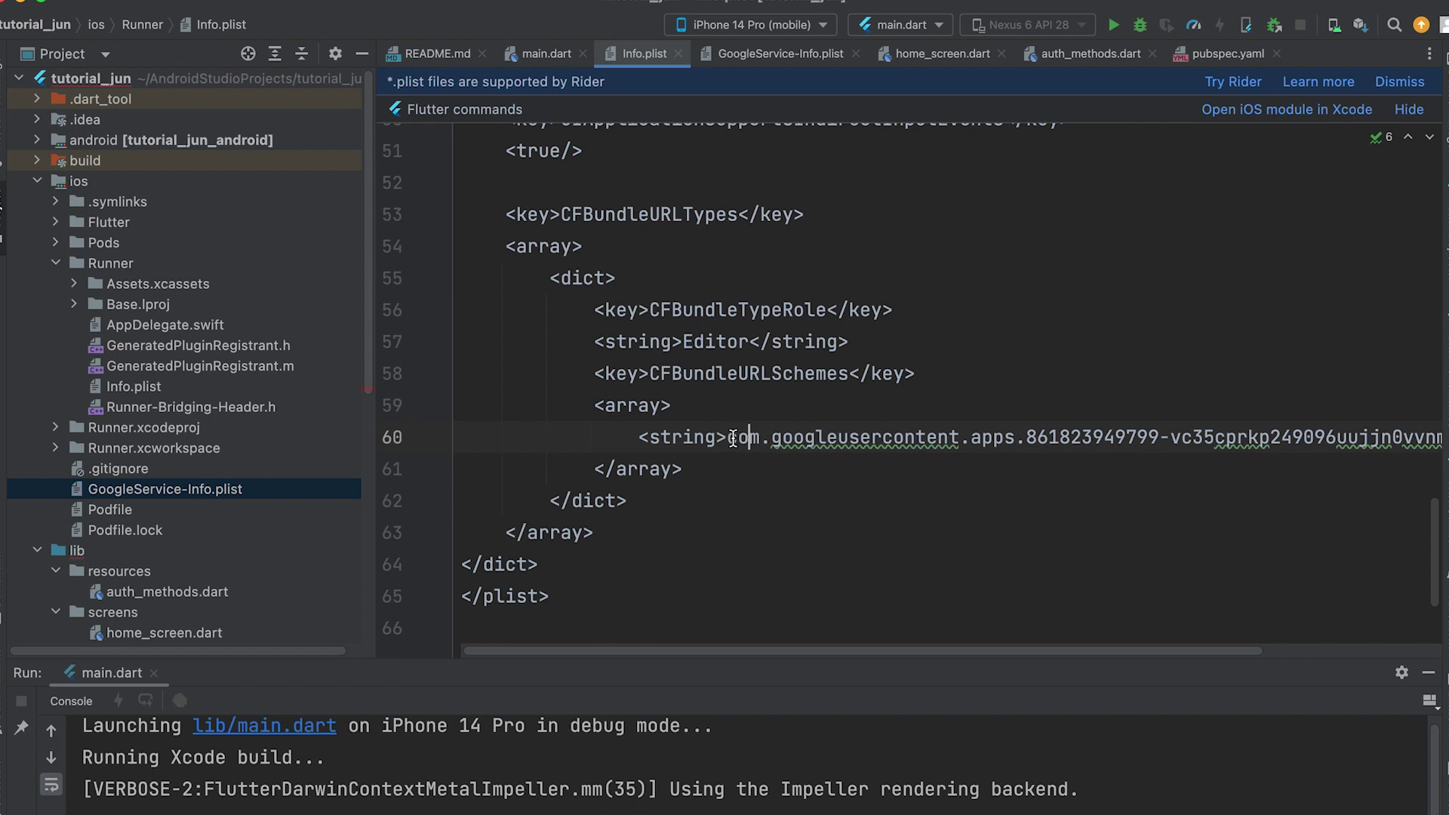
left_click_drag(729, 437, 993, 438)
left_click_drag(1002, 654, 1159, 647)
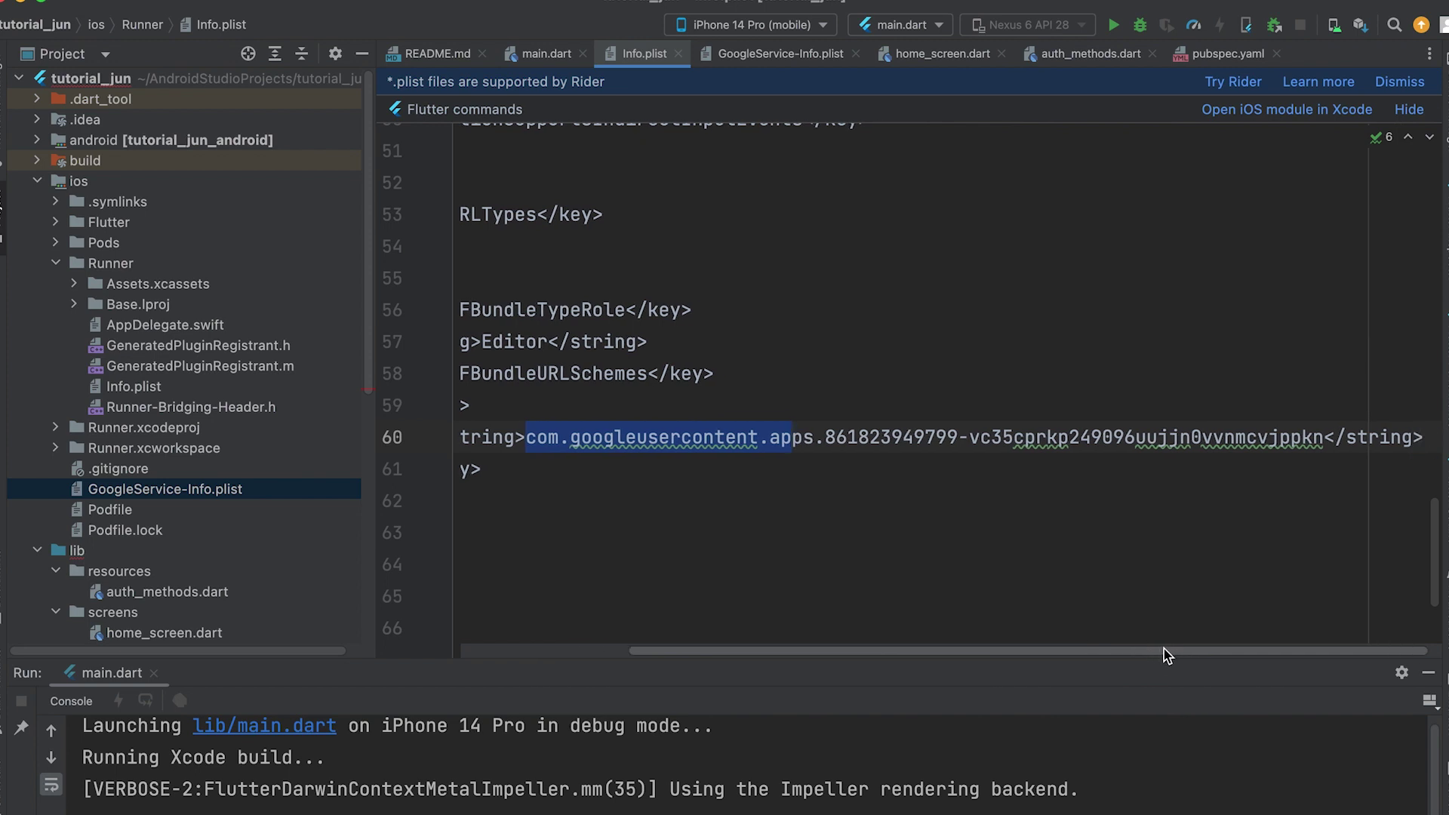
left_click(1325, 436, "shift")
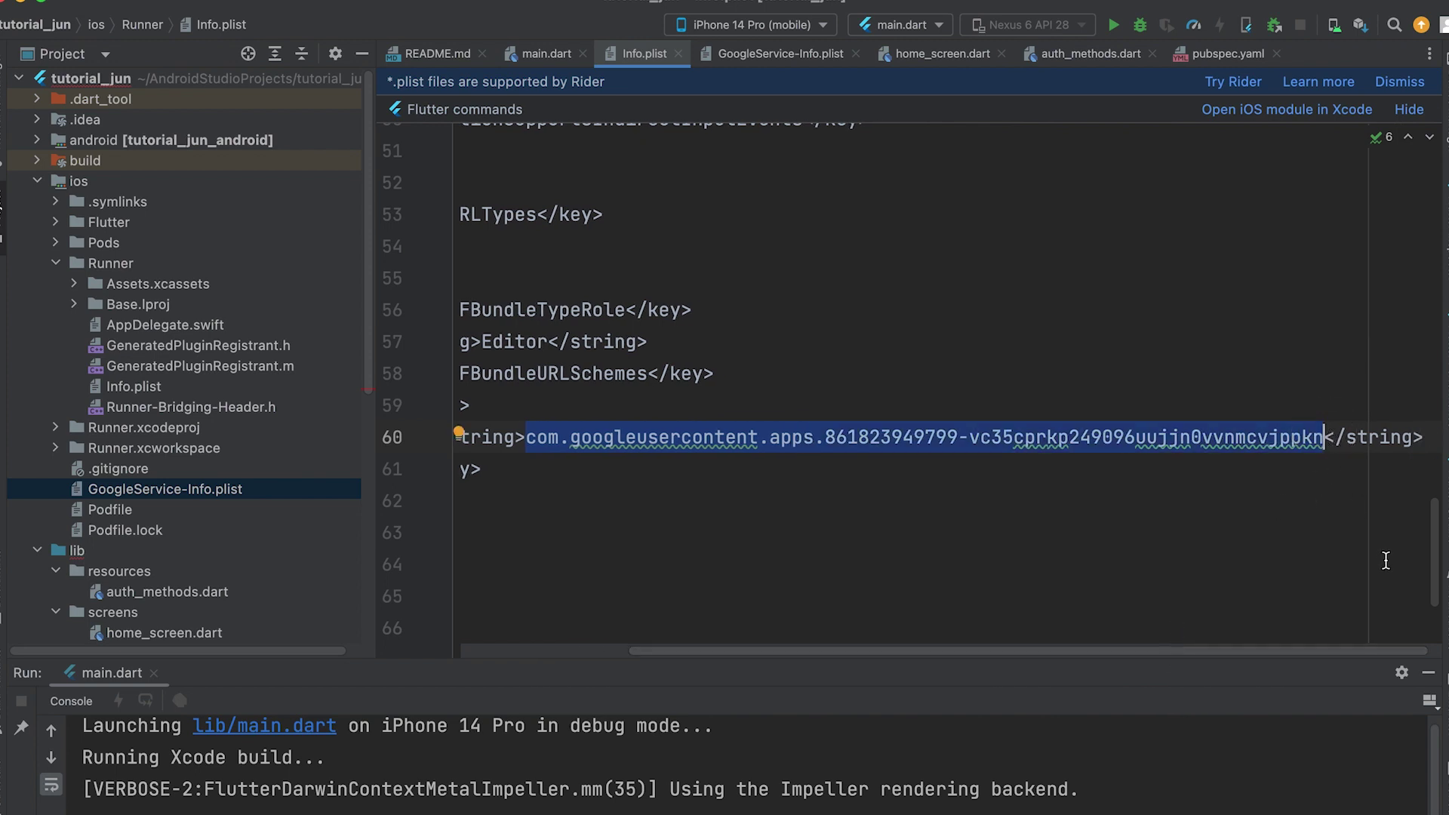
key("super+v")
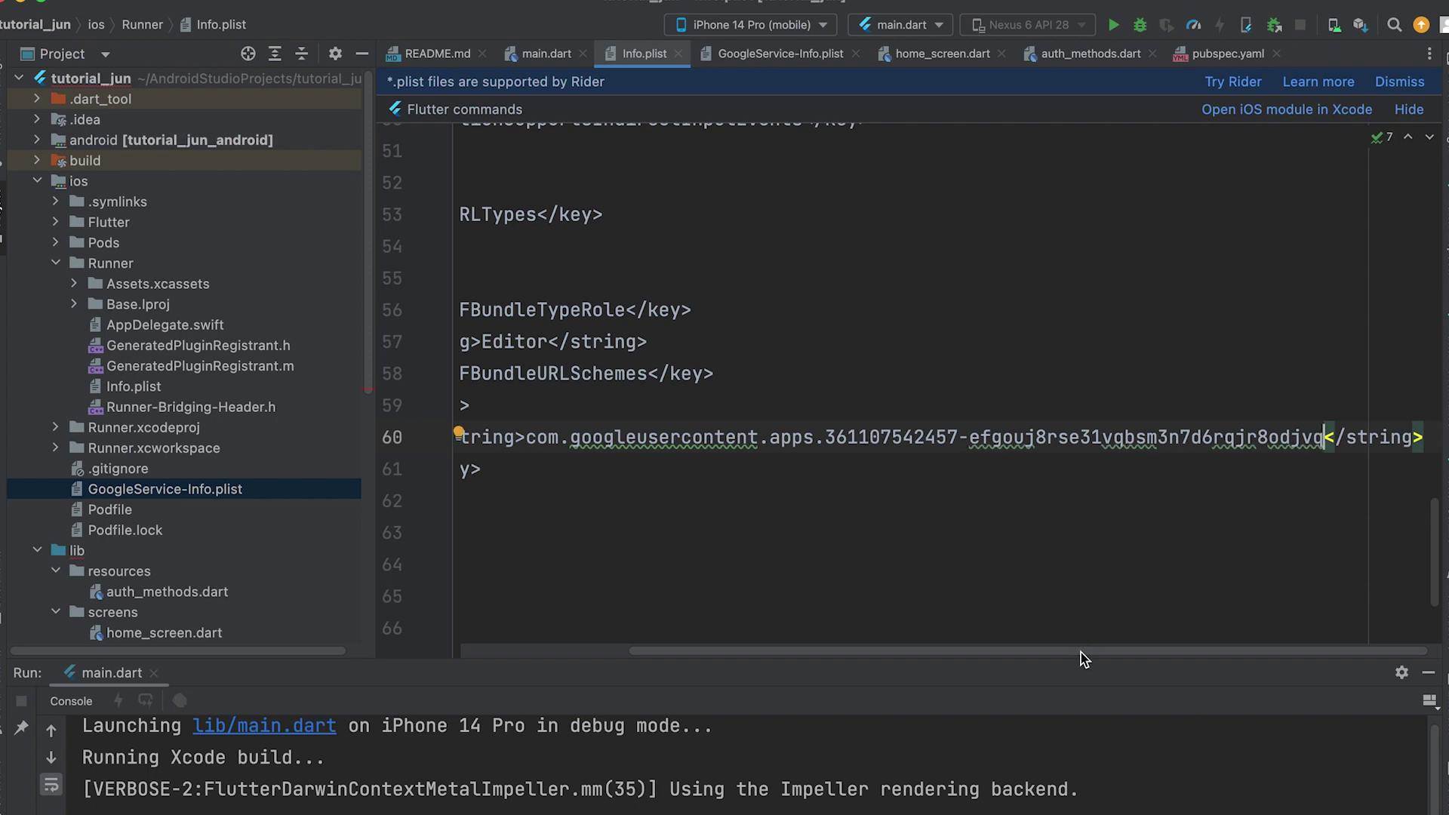
left_click_drag(1084, 656, 802, 647)
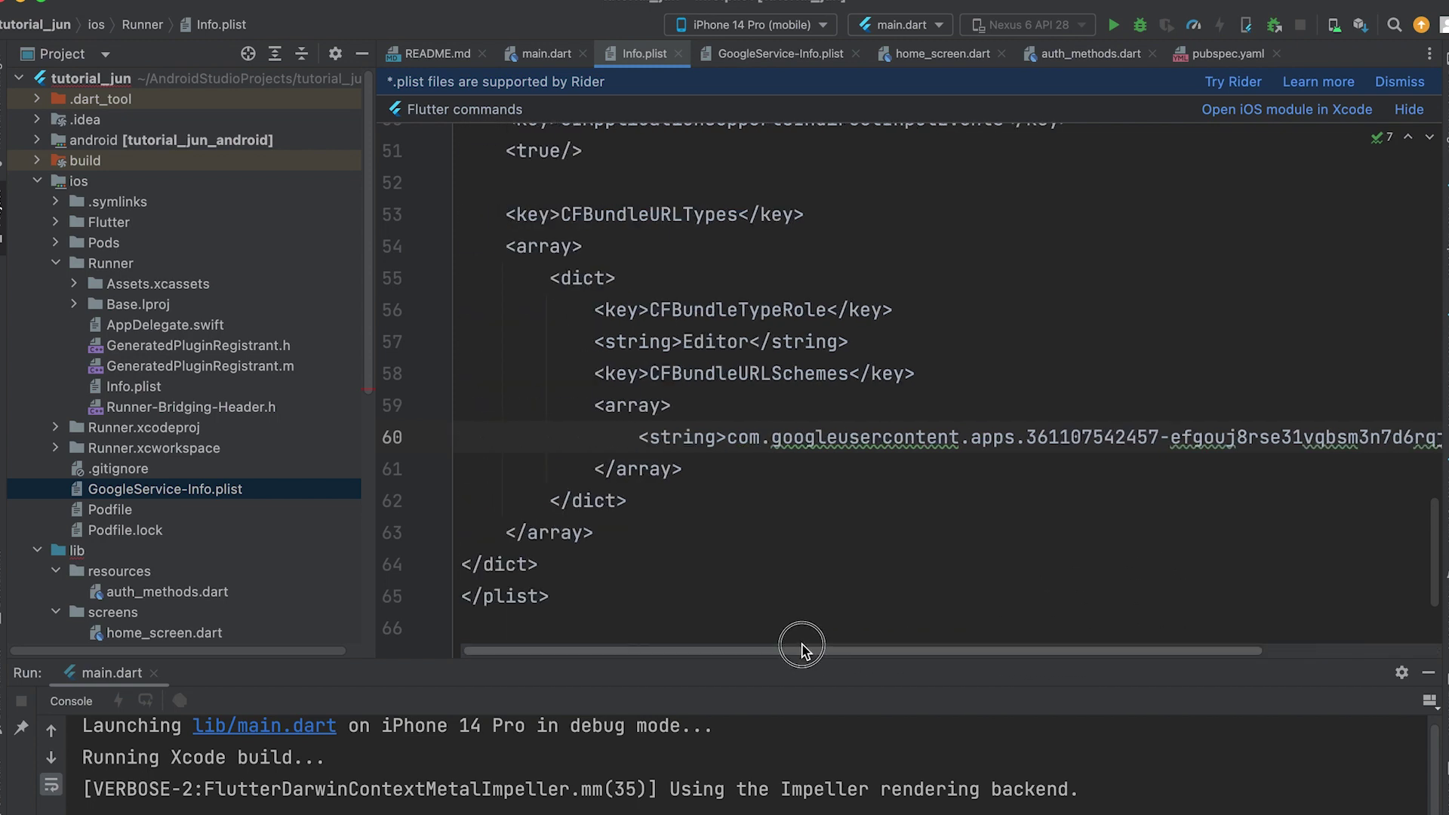
- Delete the stray semicolon after HomeScreen() on main.dart line 25, flagged by the 25:57 error
left_click(545, 52)
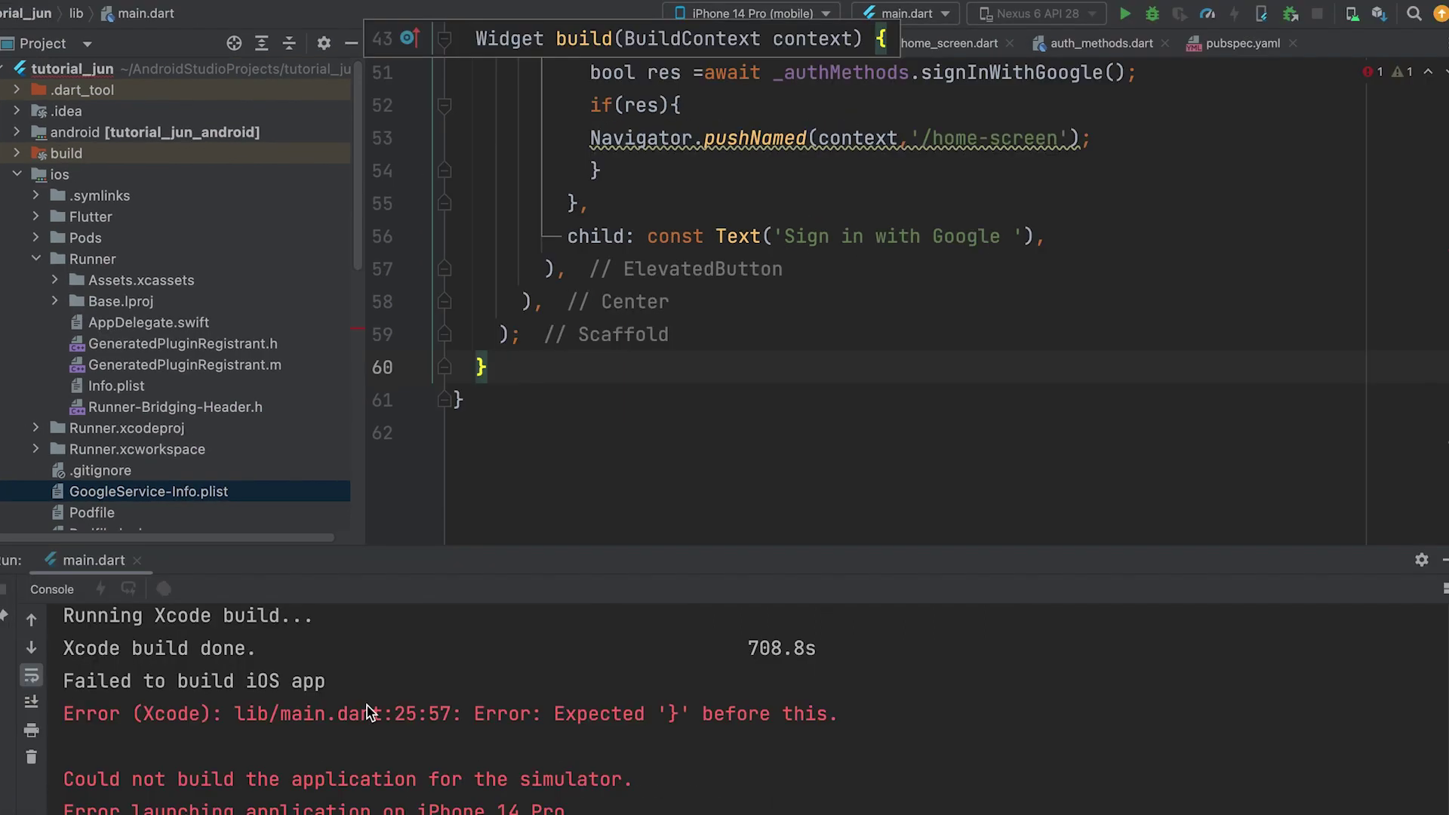
left_click_drag(394, 713, 805, 713)
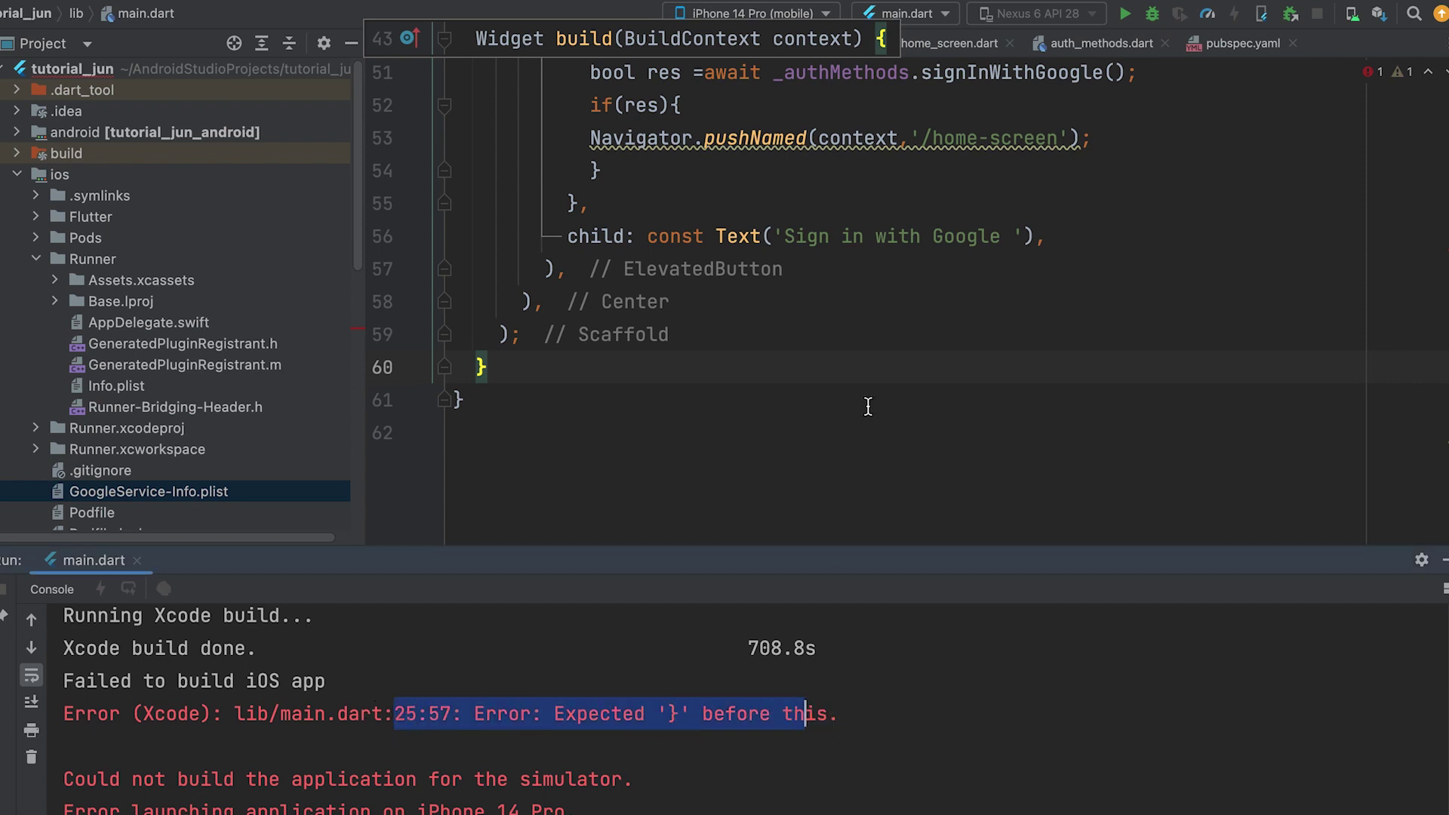
scroll(868, 406, "up", 10)
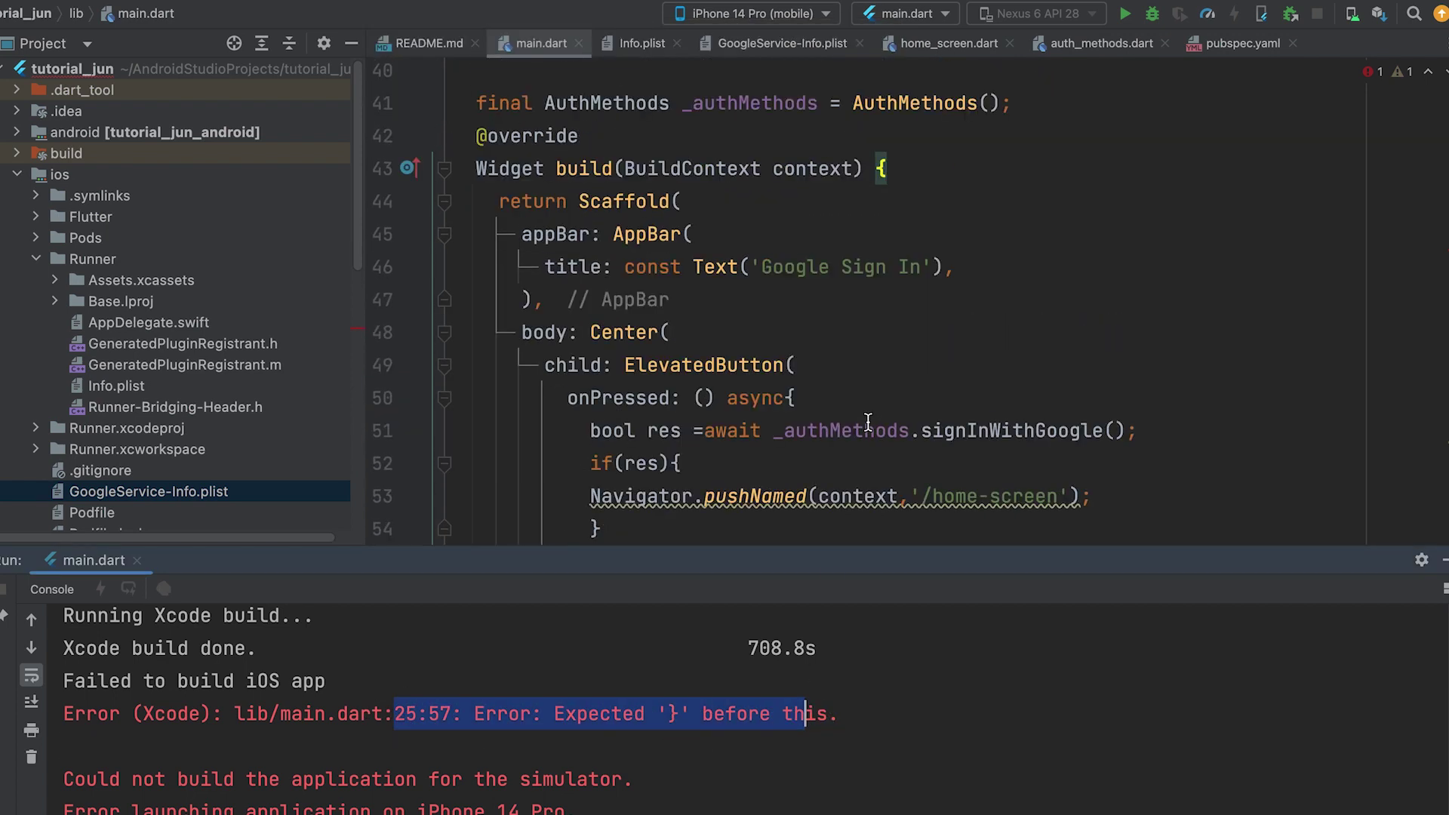
scroll(868, 423, "up", 8)
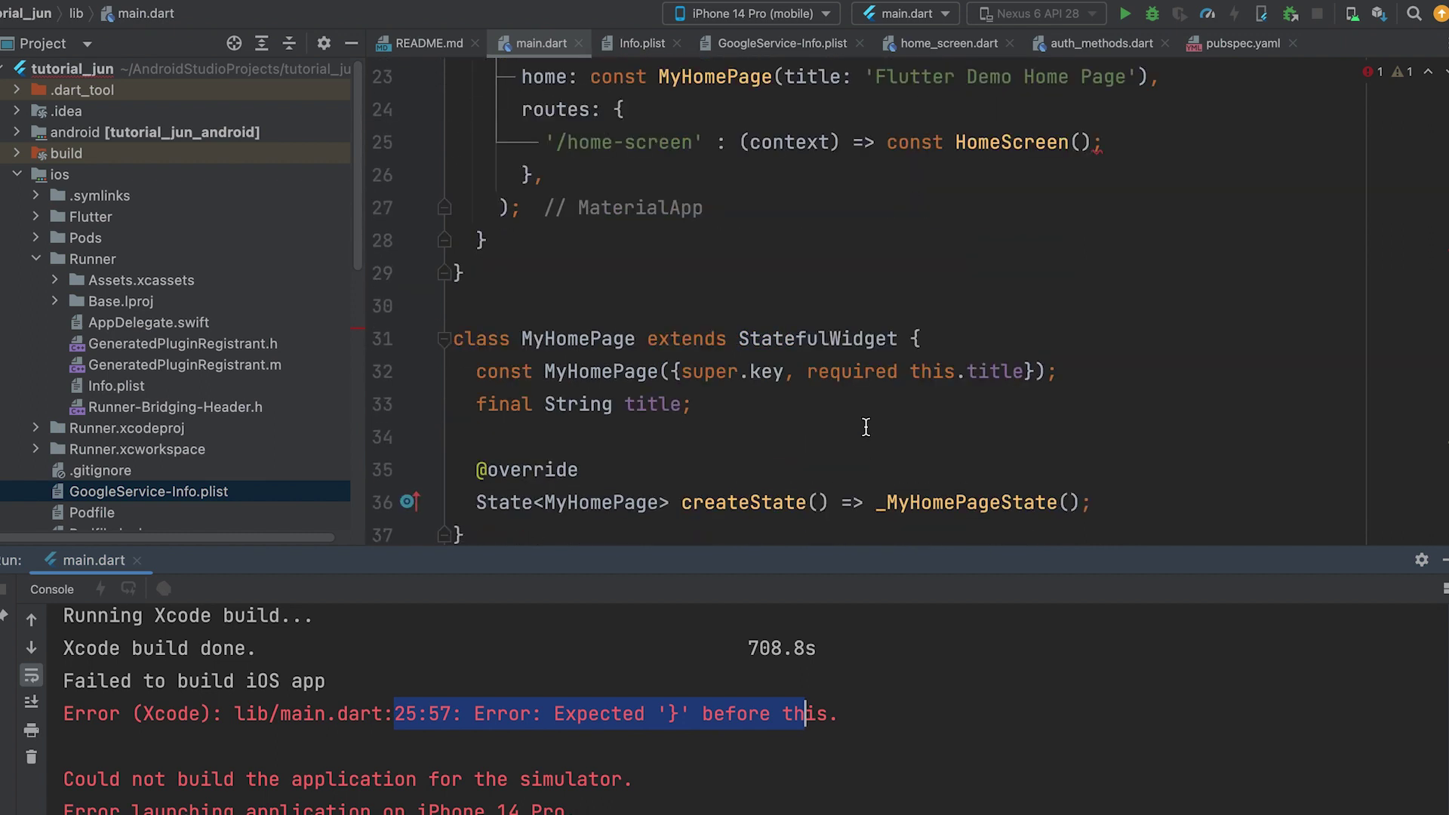
scroll(866, 427, "up", 1)
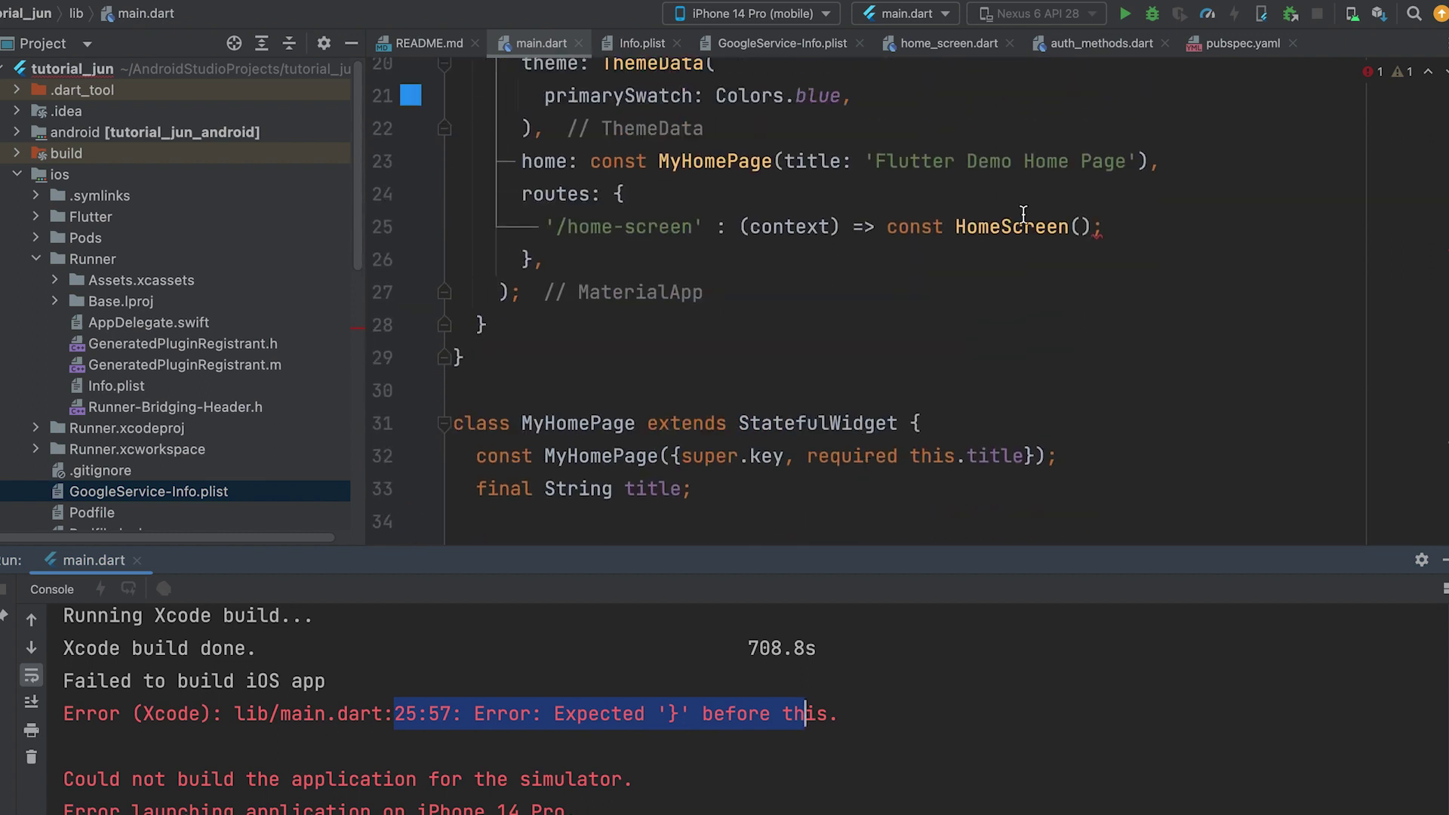
left_click(1120, 229)
key("BackSpace")
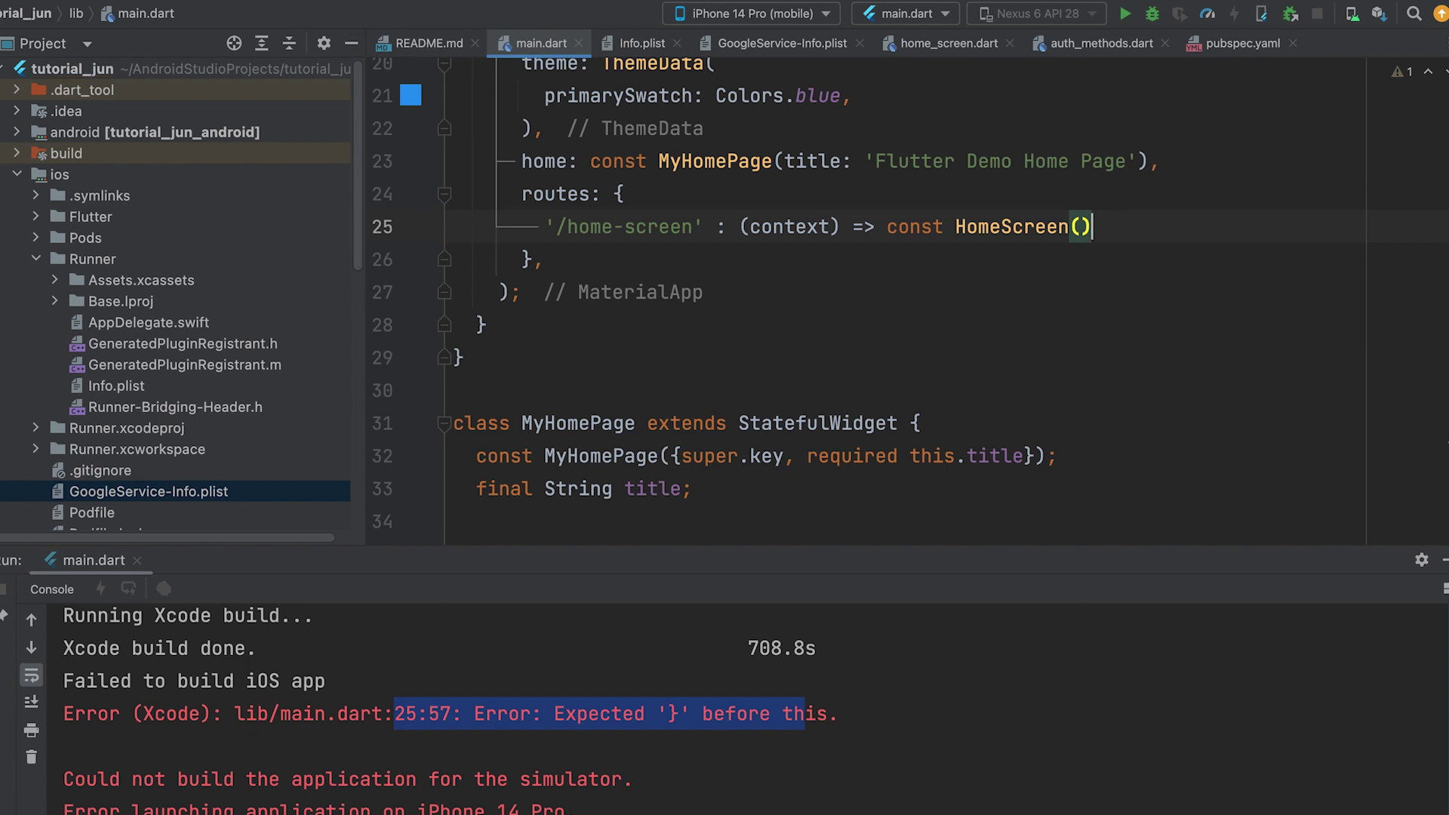
- End line 25 with a comma and rerun the app on the iPhone 14 Pro simulator
type(",")
left_click(1253, 295)
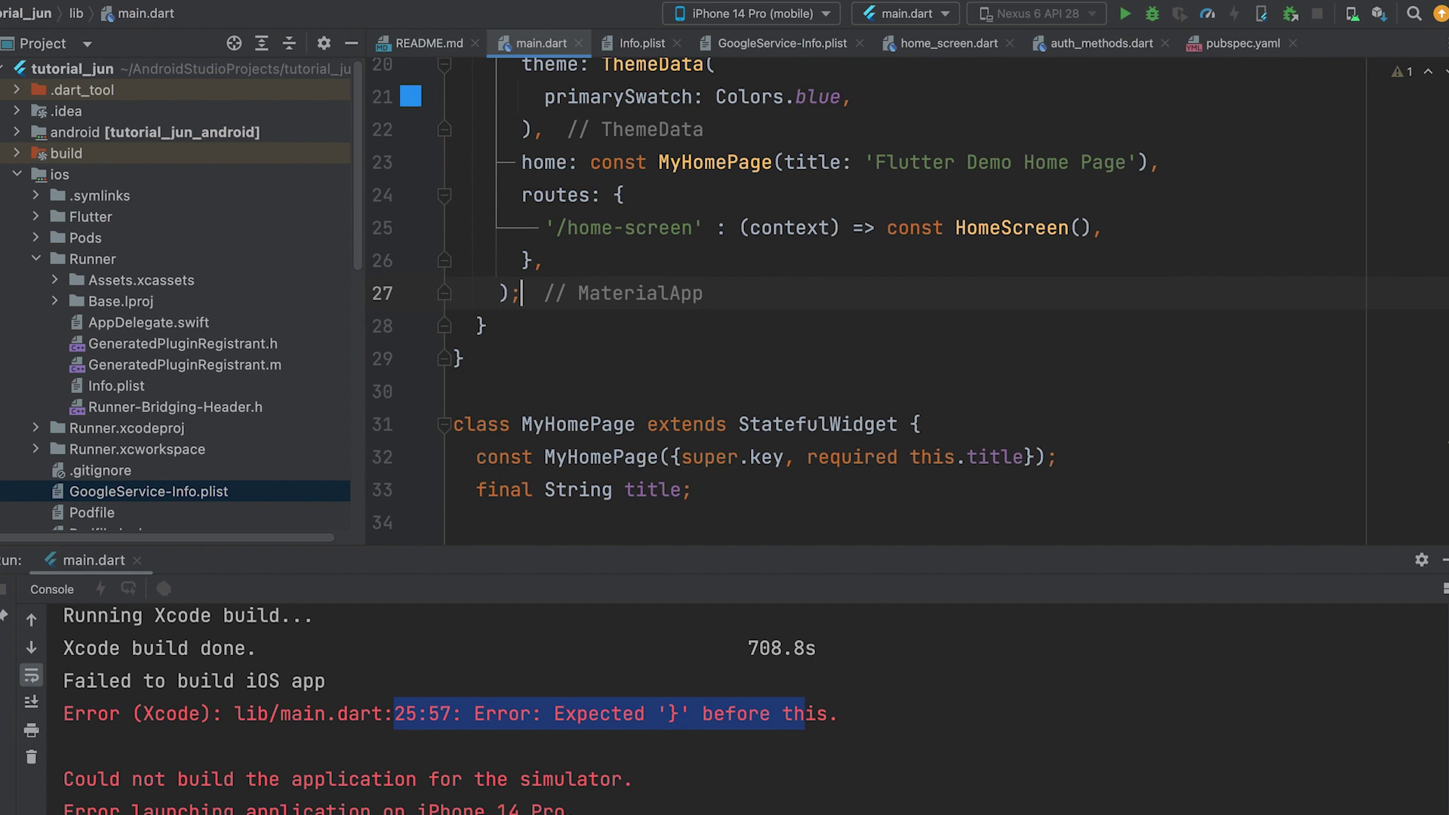
left_click(1125, 14)
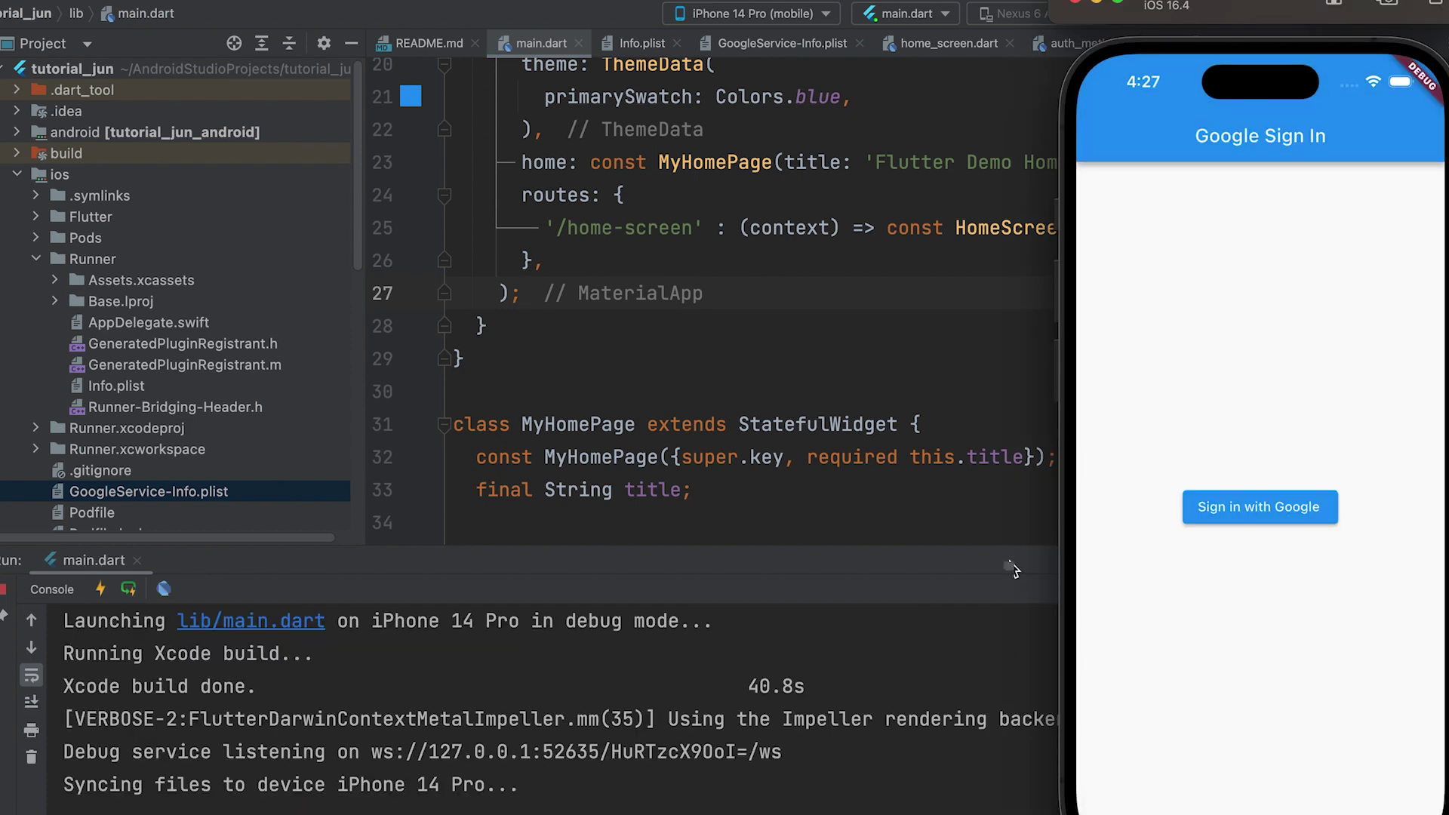
- Sign in with Google in the simulator app, entering the account's email and password
left_click(1252, 512)
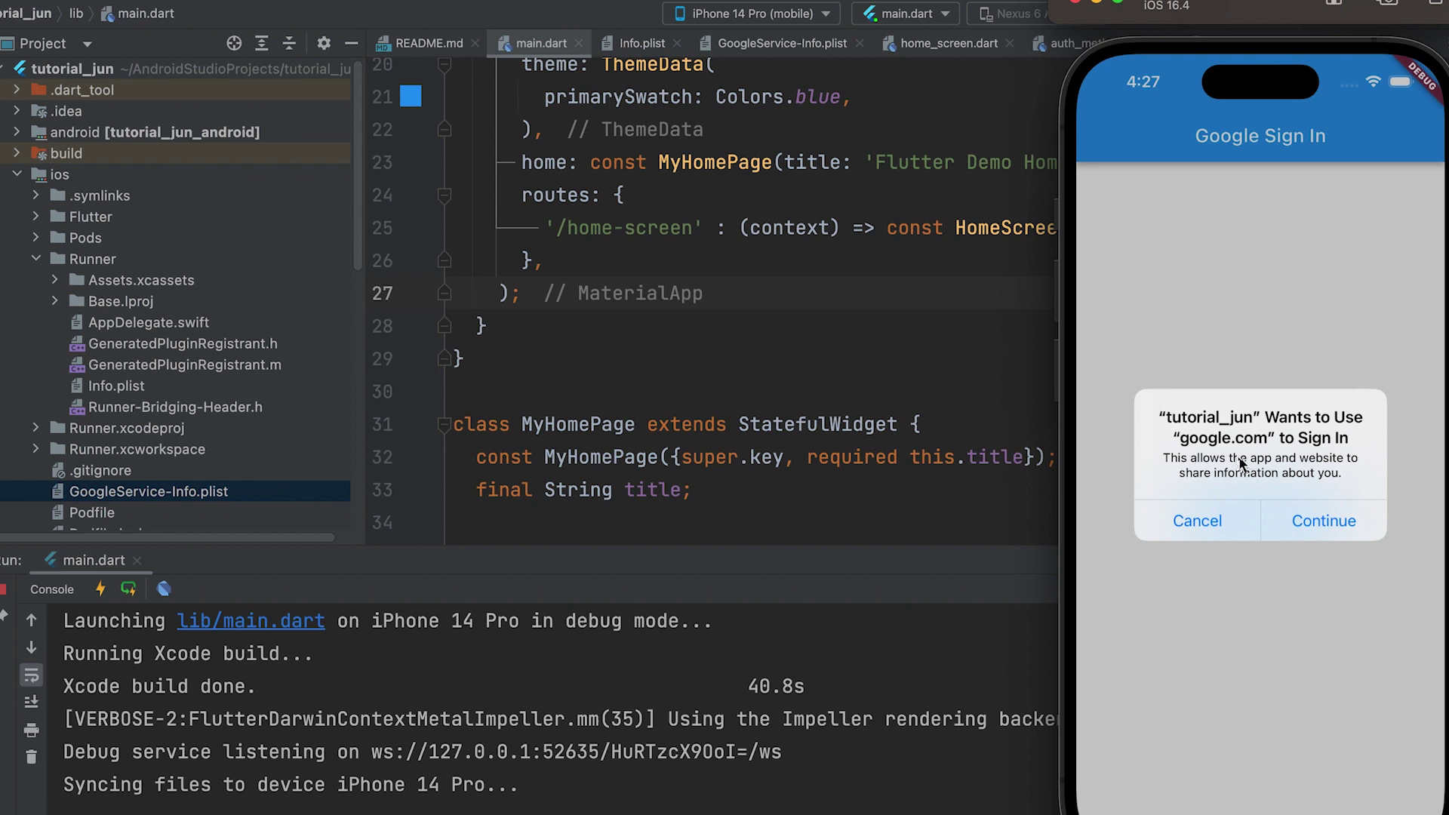
left_click(1318, 518)
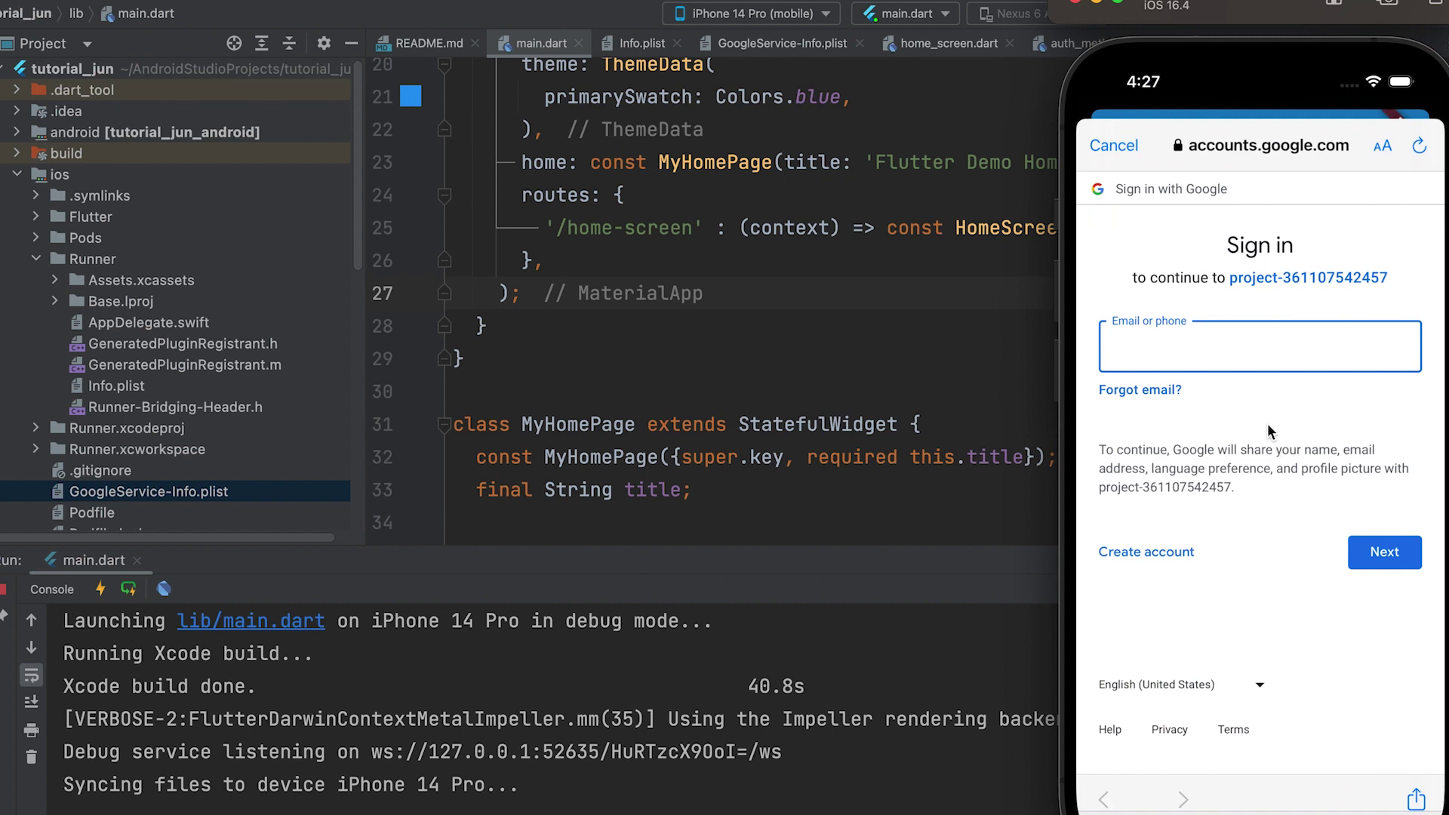
left_click(1232, 353)
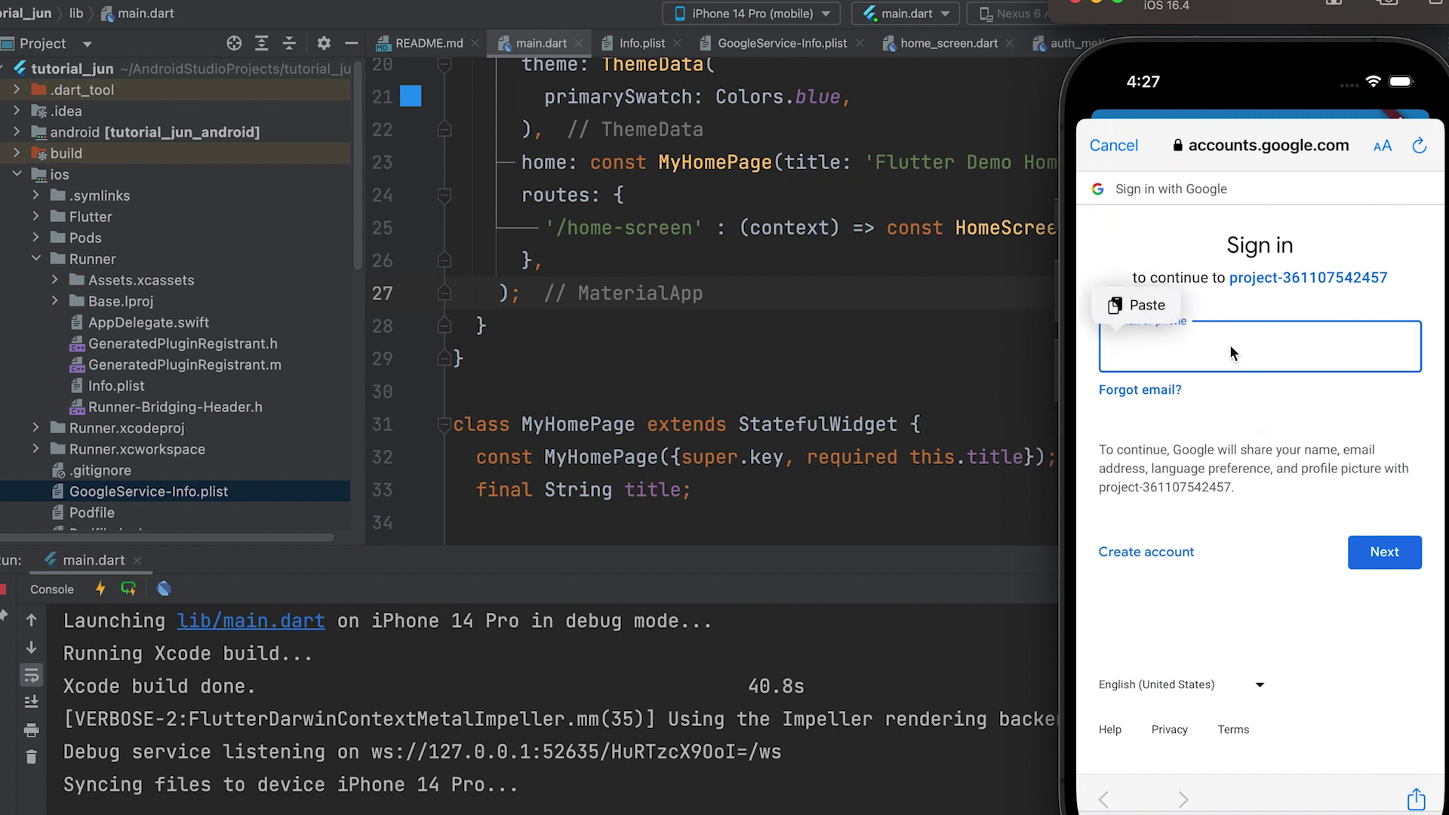
left_click(1233, 353)
left_click(1389, 552)
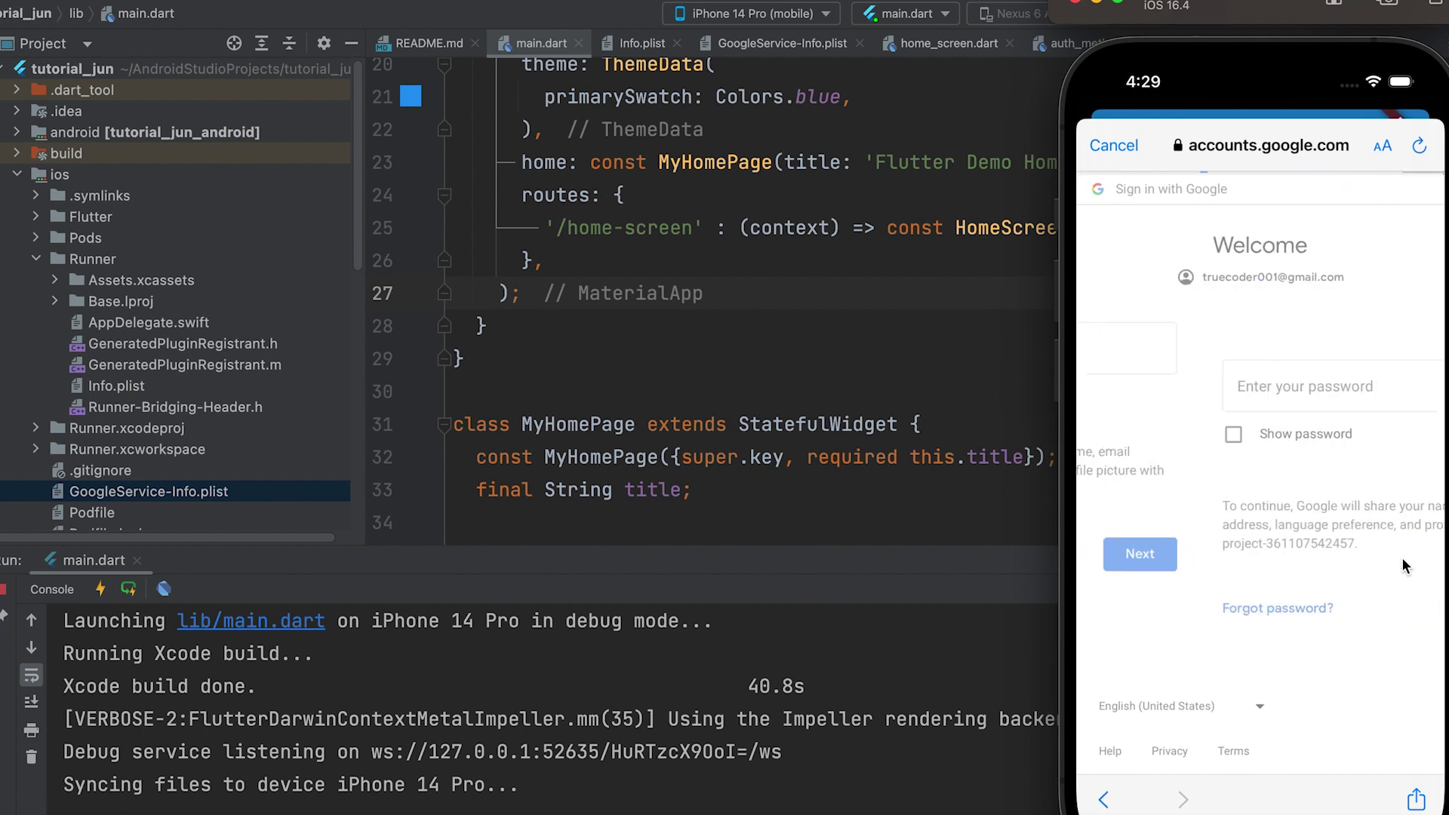
type("••")
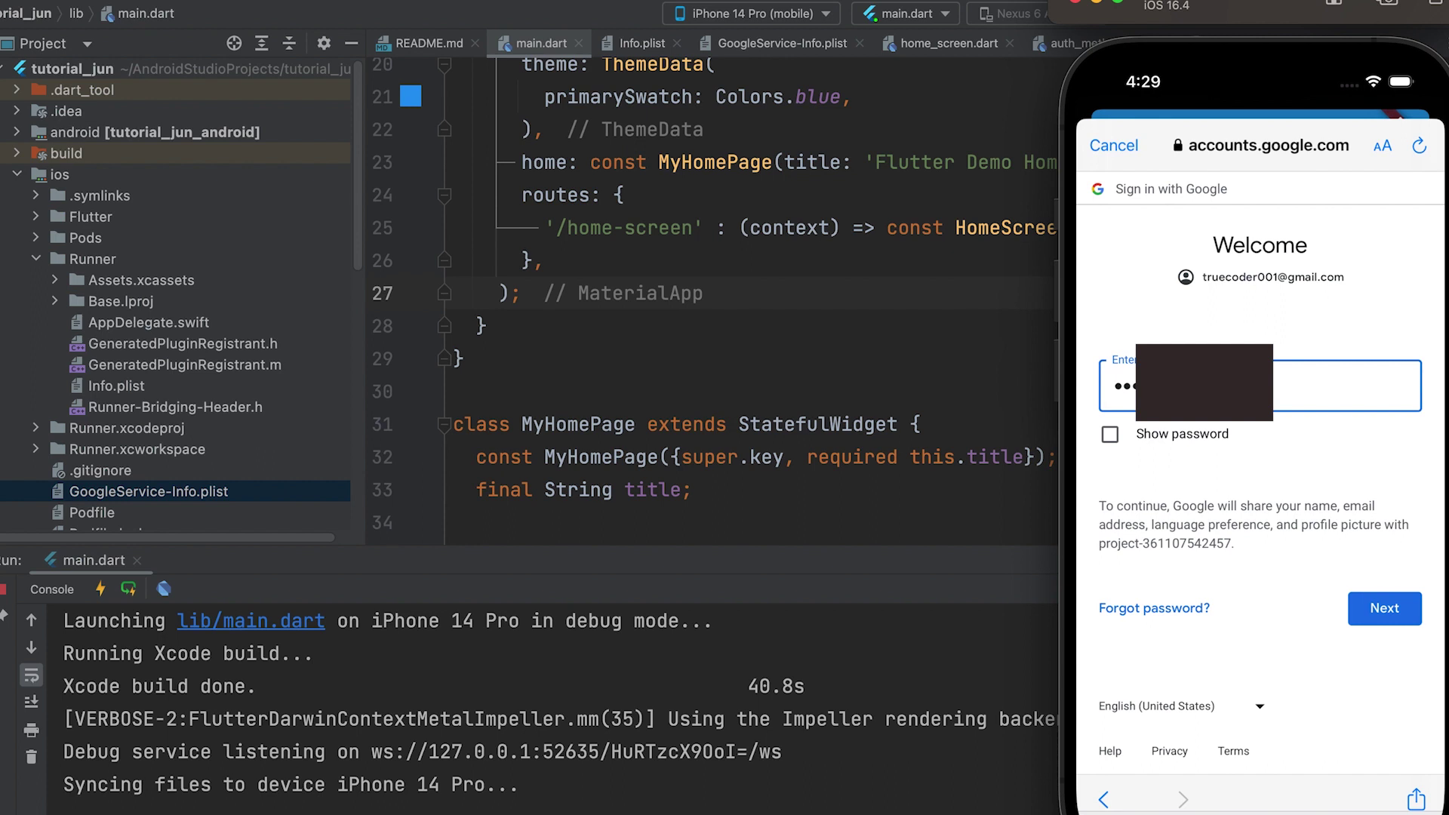
left_click(1387, 614)
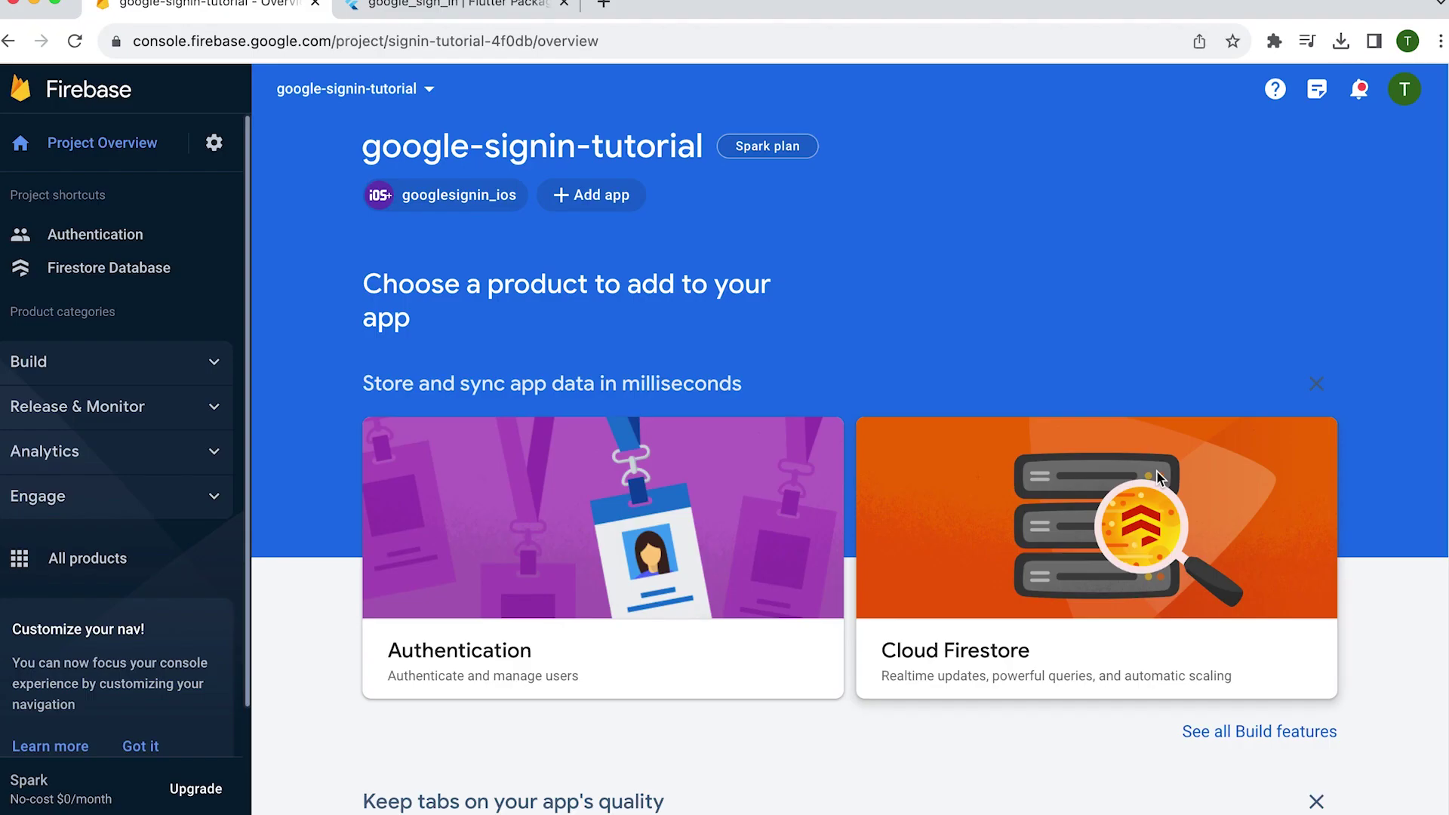
- Check Authentication's user list and the Firestore users document (profilePhoto, uid, username), then return to Project Overview
left_click(116, 243)
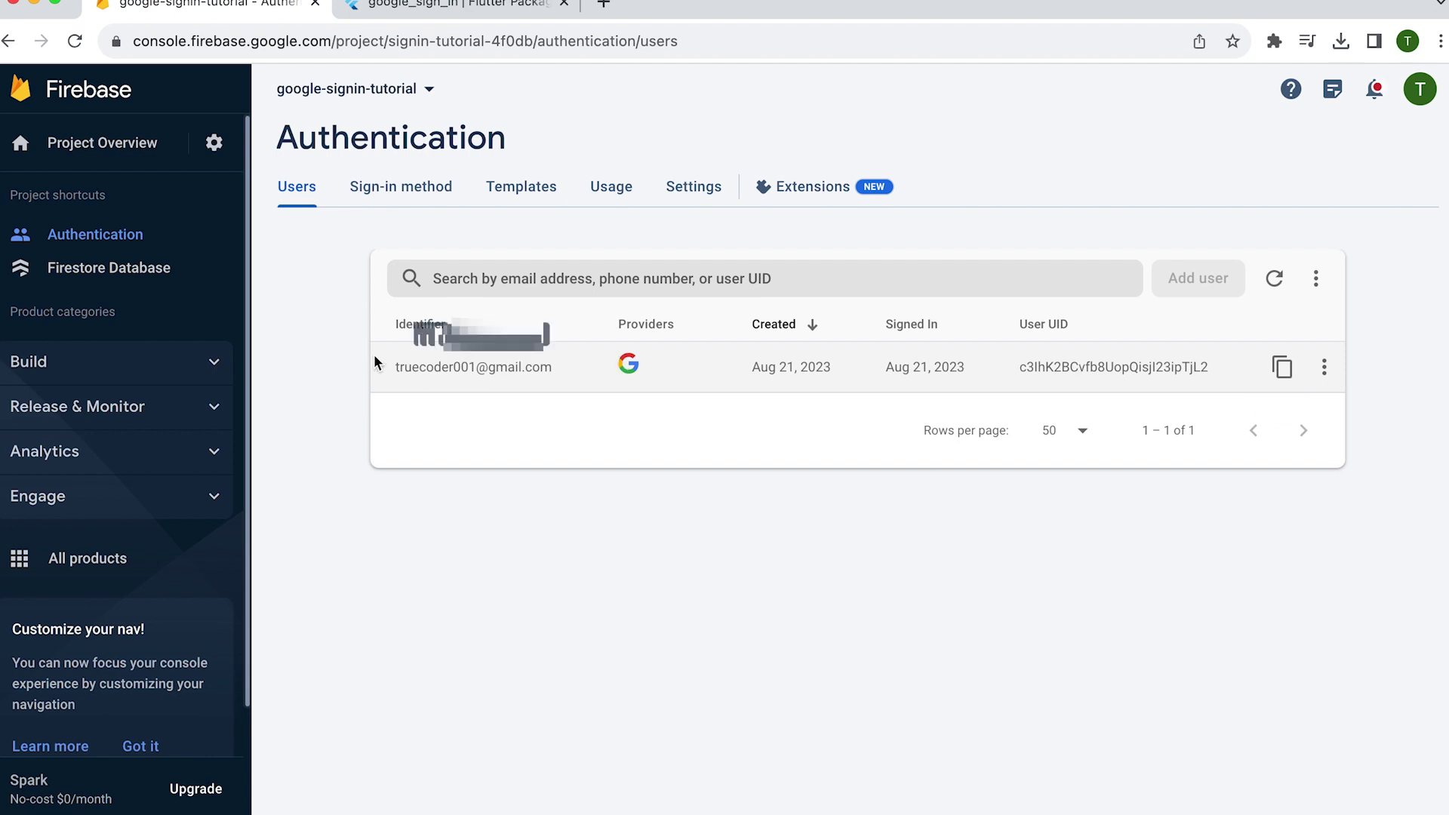
left_click(151, 279)
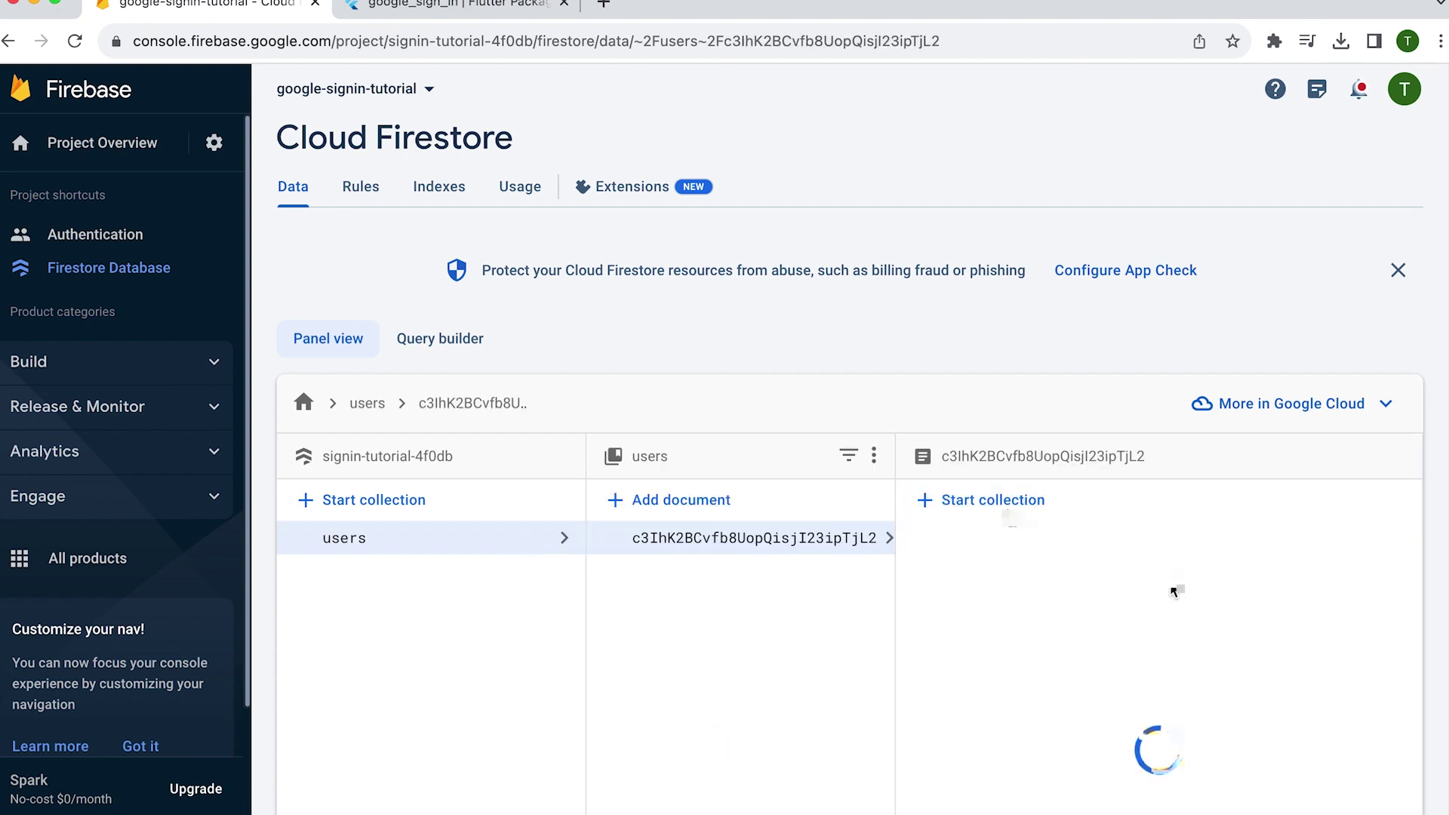
scroll(1152, 601, "down", 3)
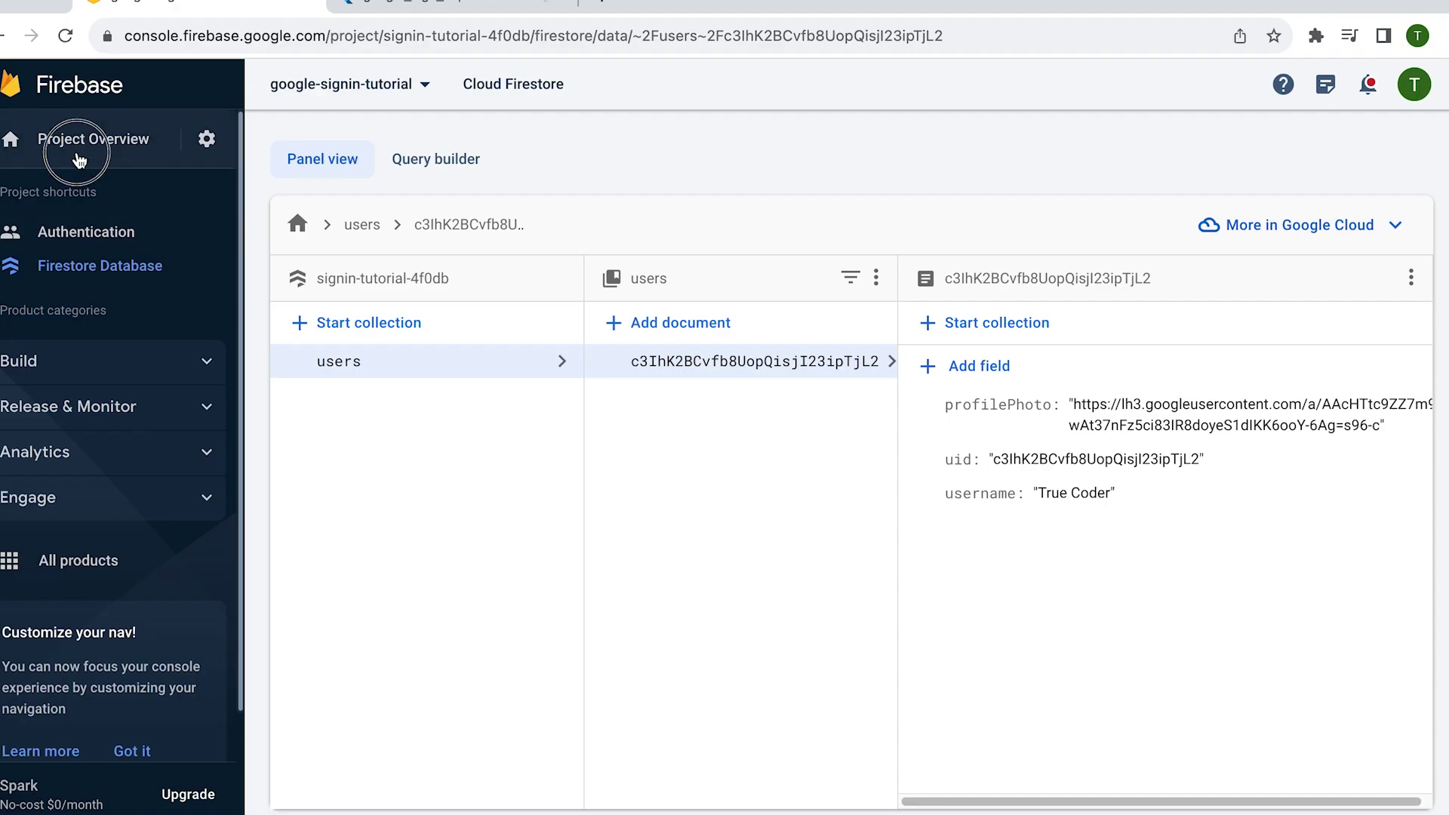
left_click(89, 162)
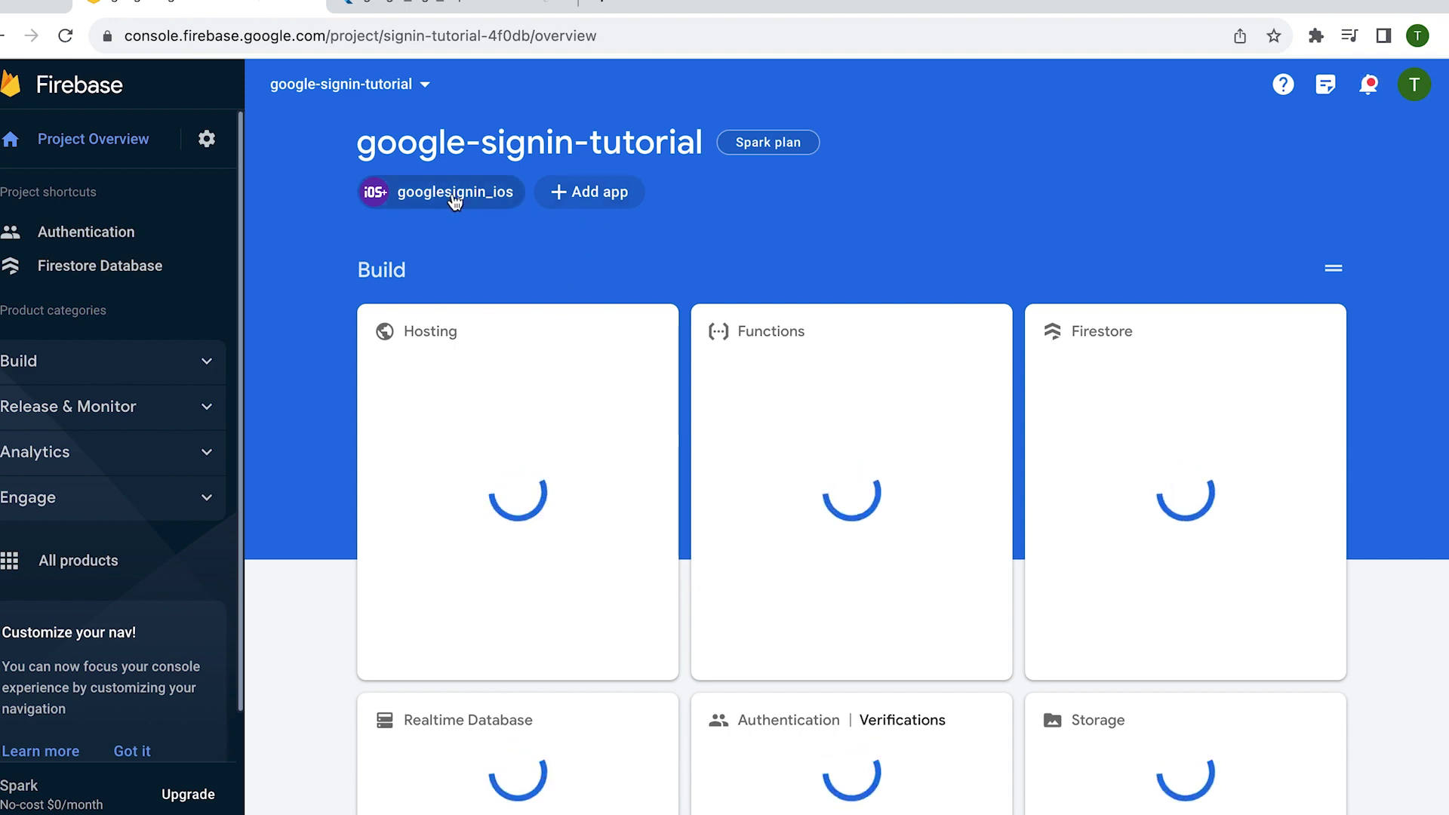
- Choose + Add app on the google-signin-tutorial project overview
left_click(599, 201)
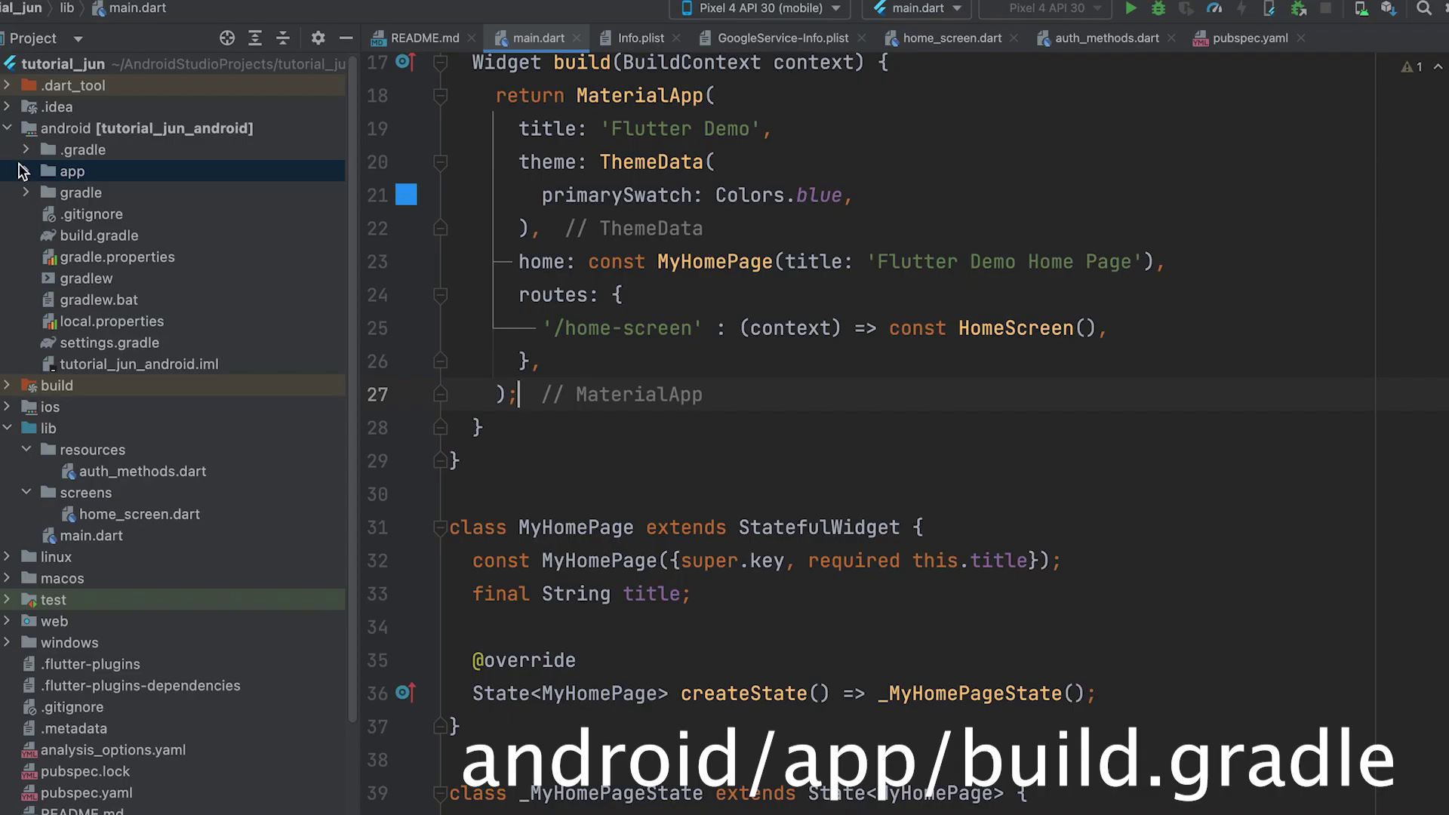
- Open android/app/build.gradle and select the applicationId com.example.tutorial_jun in defaultConfig
left_click(30, 173)
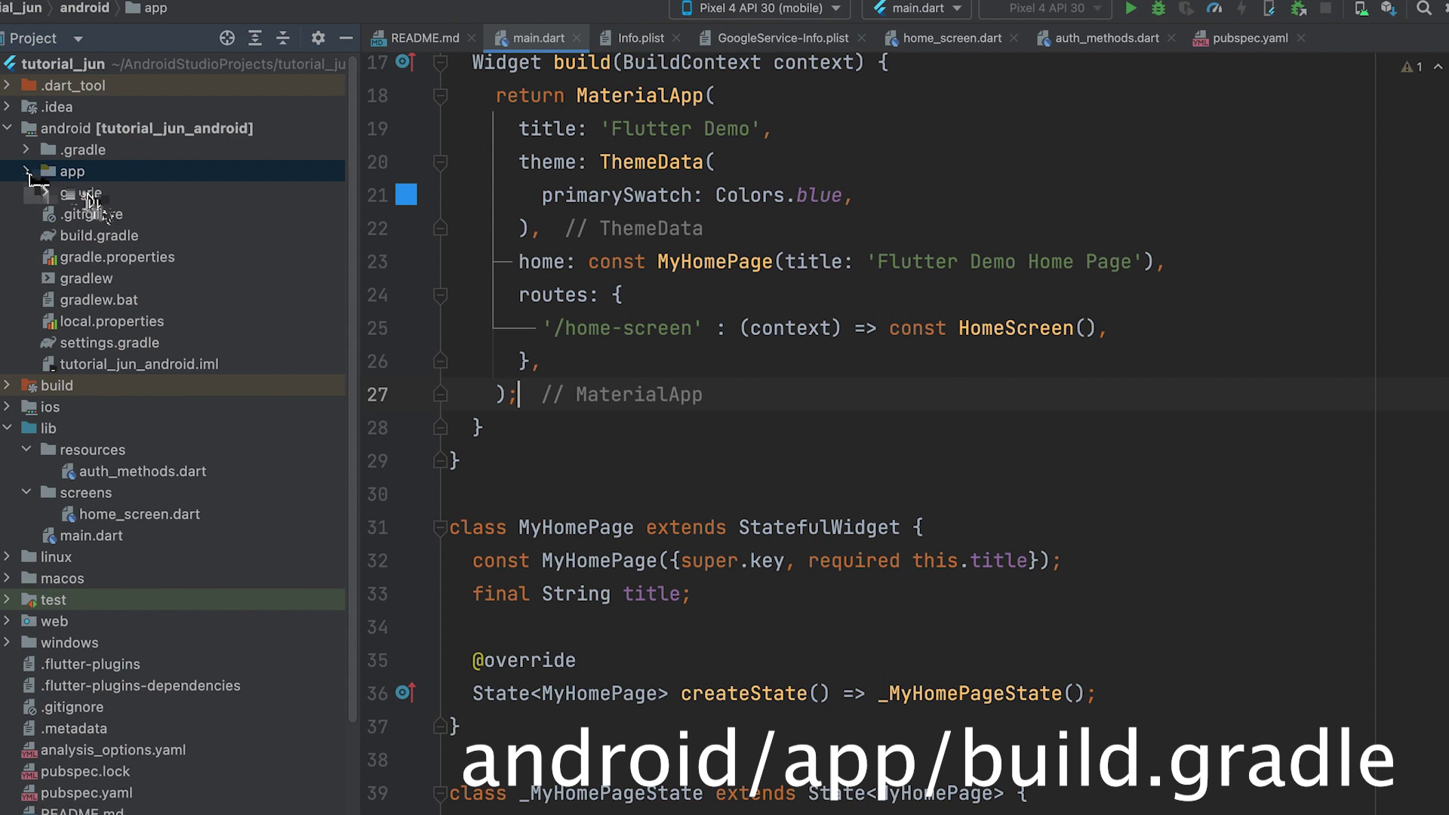
left_click(26, 171)
left_click(108, 215)
double_click(108, 216)
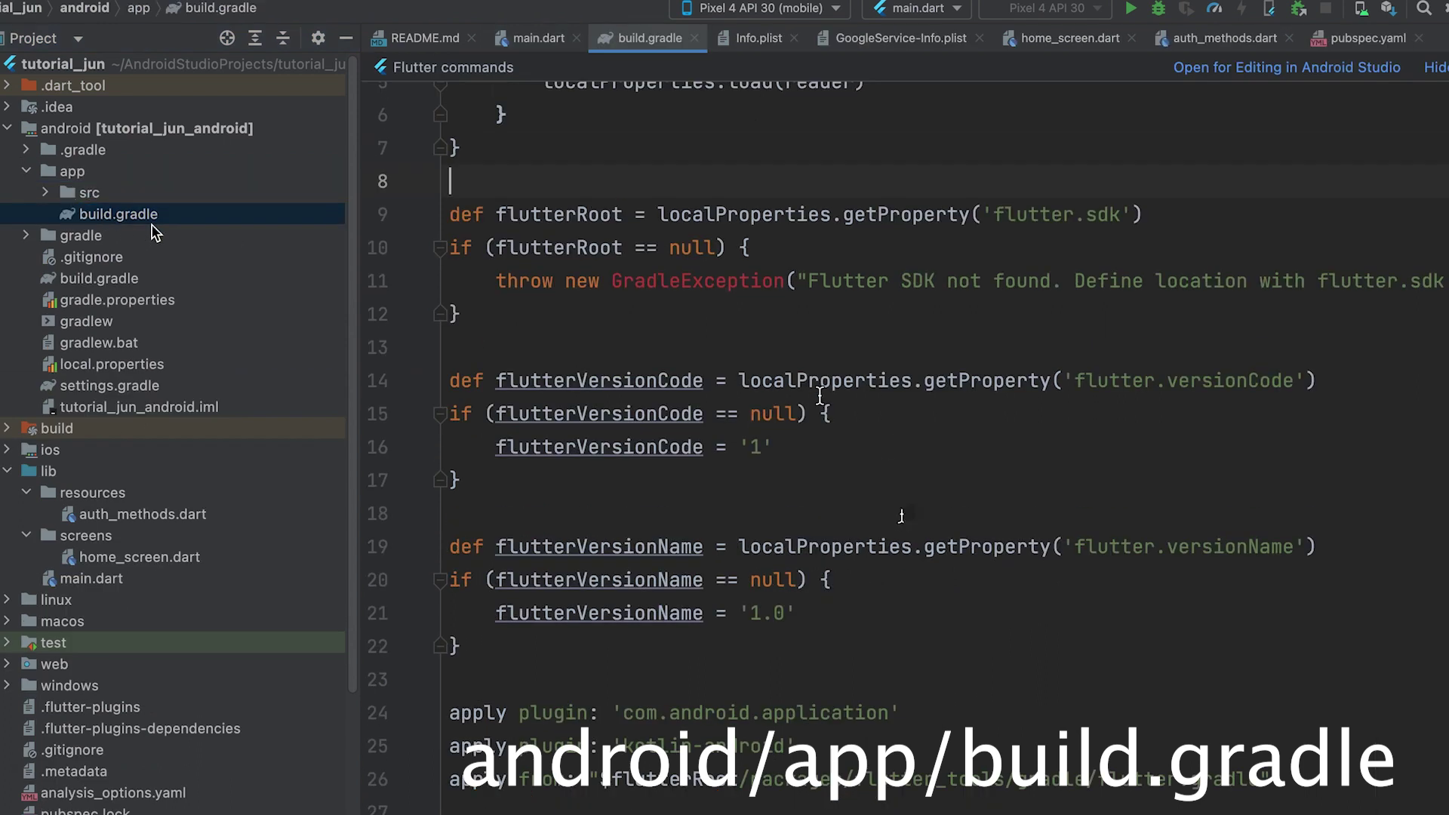
scroll(897, 519, "down", 10)
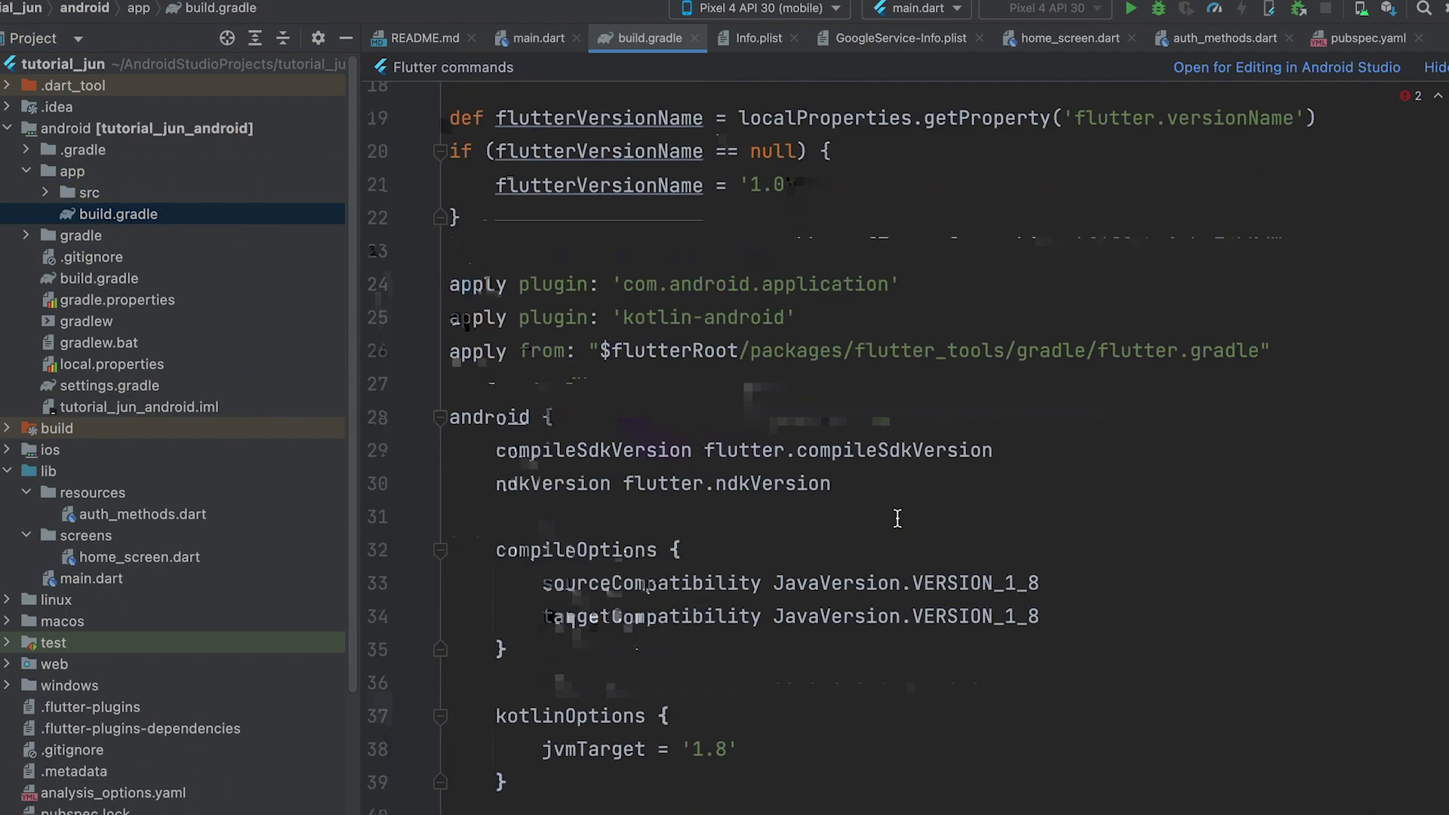
scroll(898, 518, "down", 15)
scroll(897, 518, "down", 7)
scroll(898, 519, "down", 3)
scroll(897, 521, "up", 4)
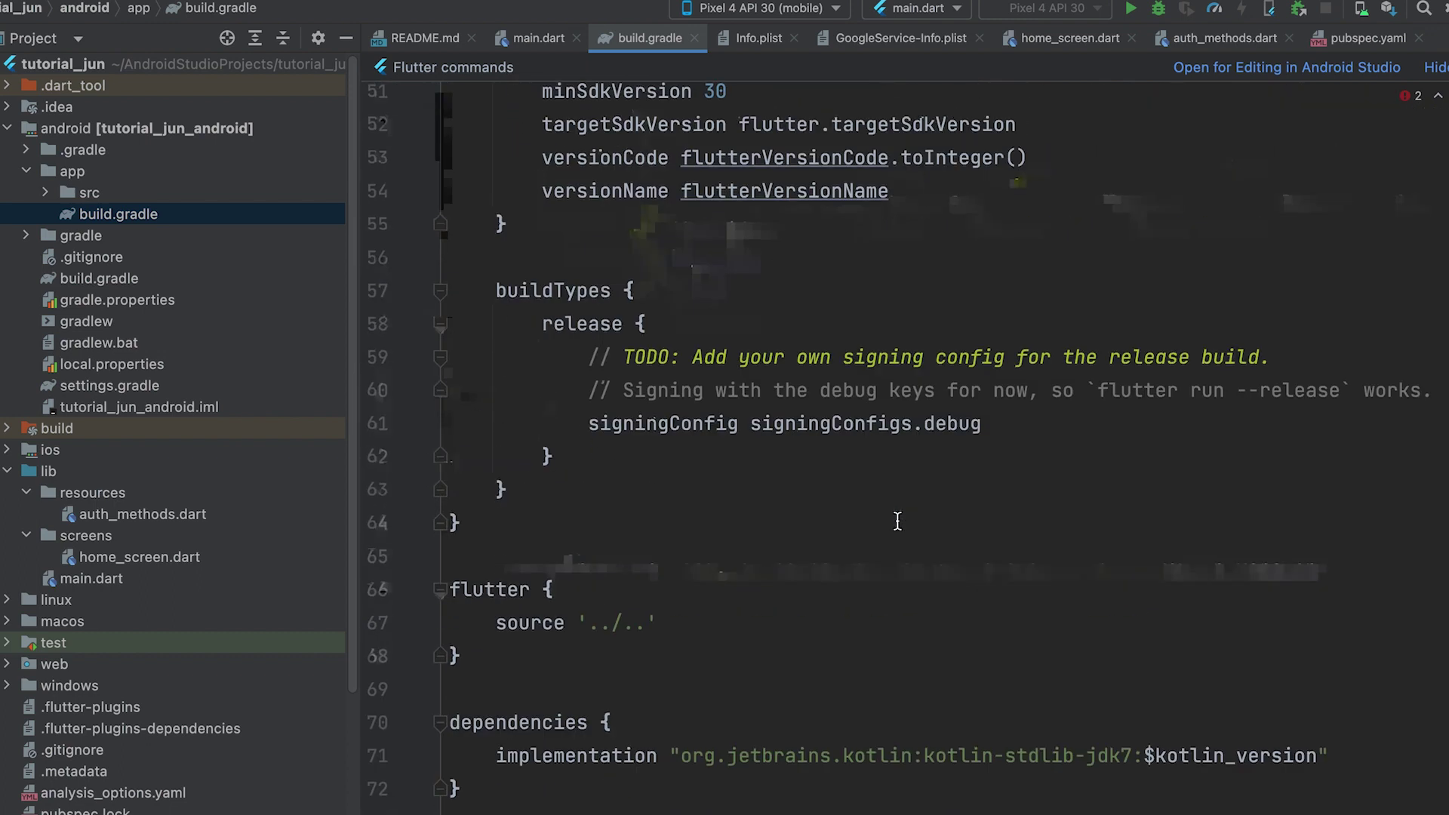
scroll(897, 521, "up", 8)
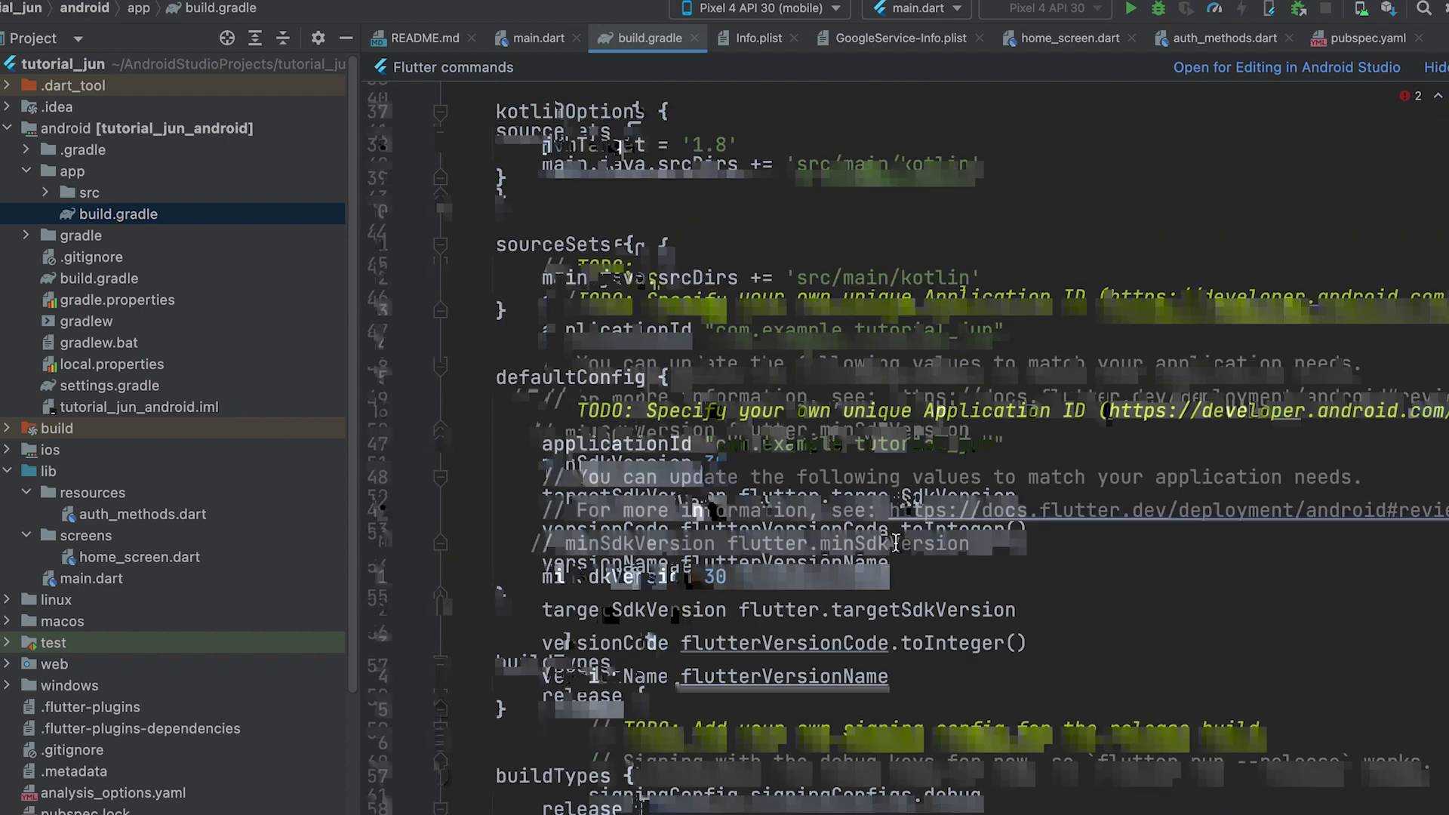
scroll(895, 543, "up", 4)
scroll(894, 560, "up", 3)
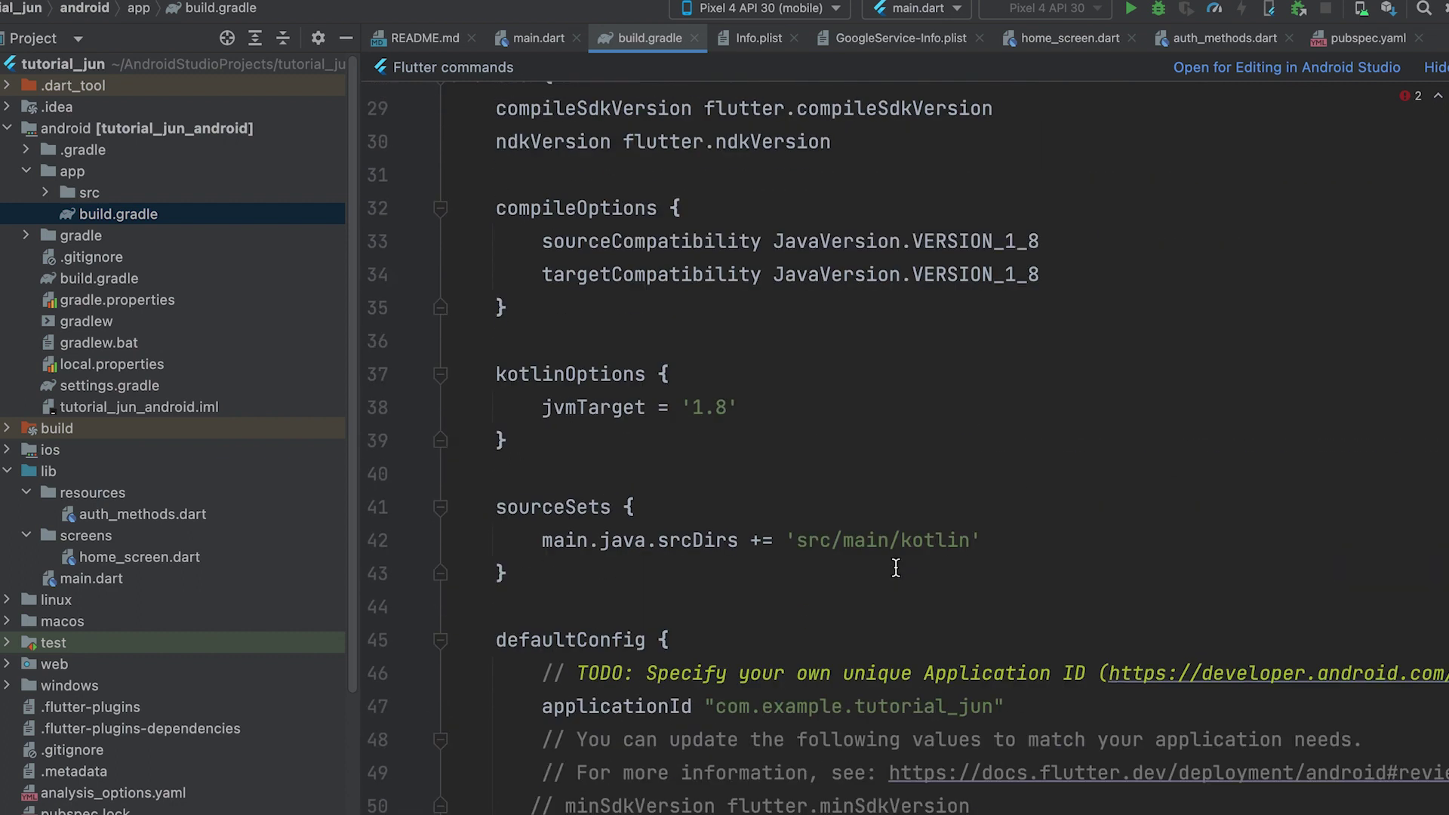
scroll(896, 572, "down", 3)
left_click_drag(716, 611, 998, 612)
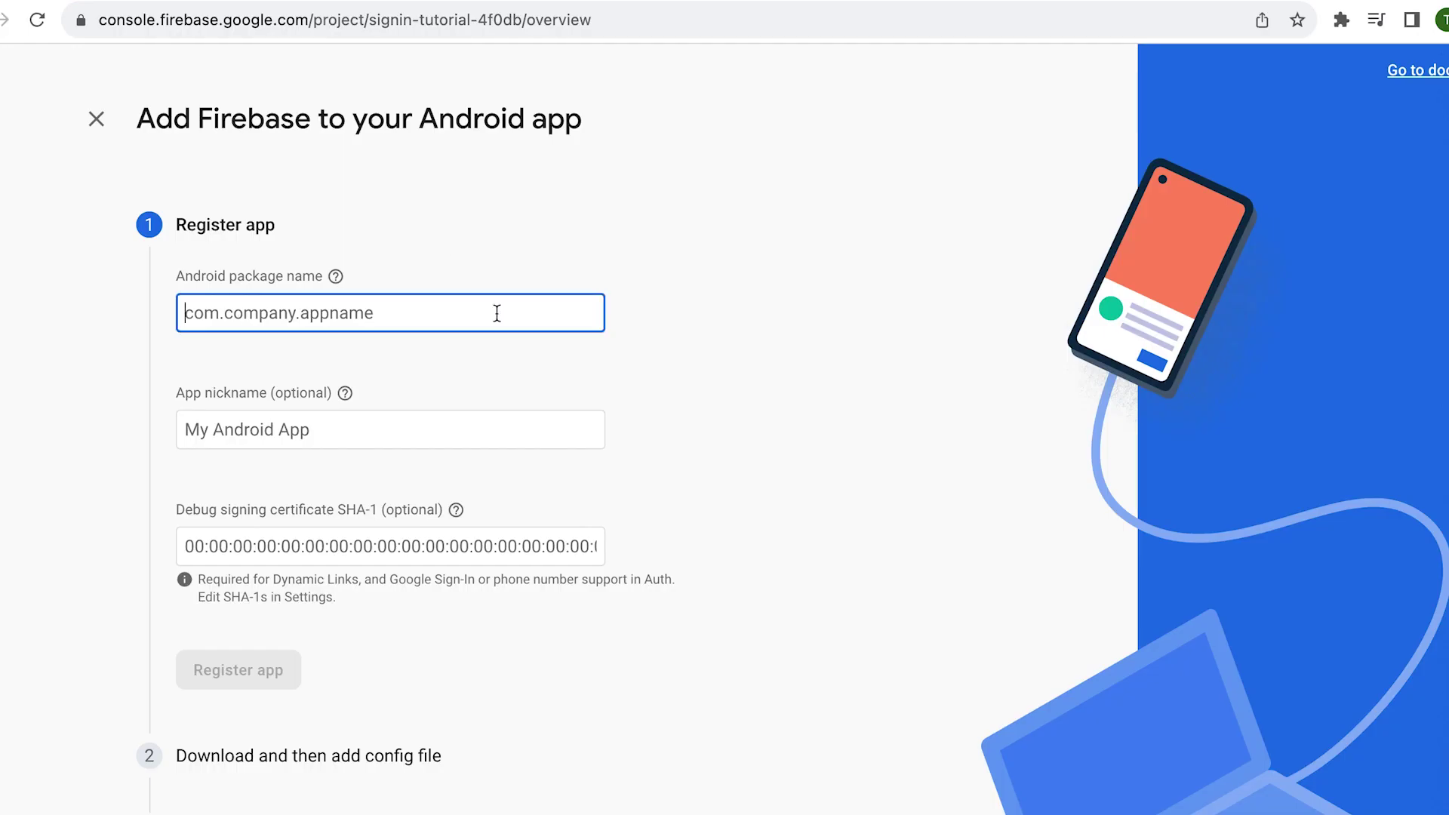
- Enter package com.example.tutorial_jun and nickname login_android in the Firebase Android registration form
type("com.example.tutorial_jun")
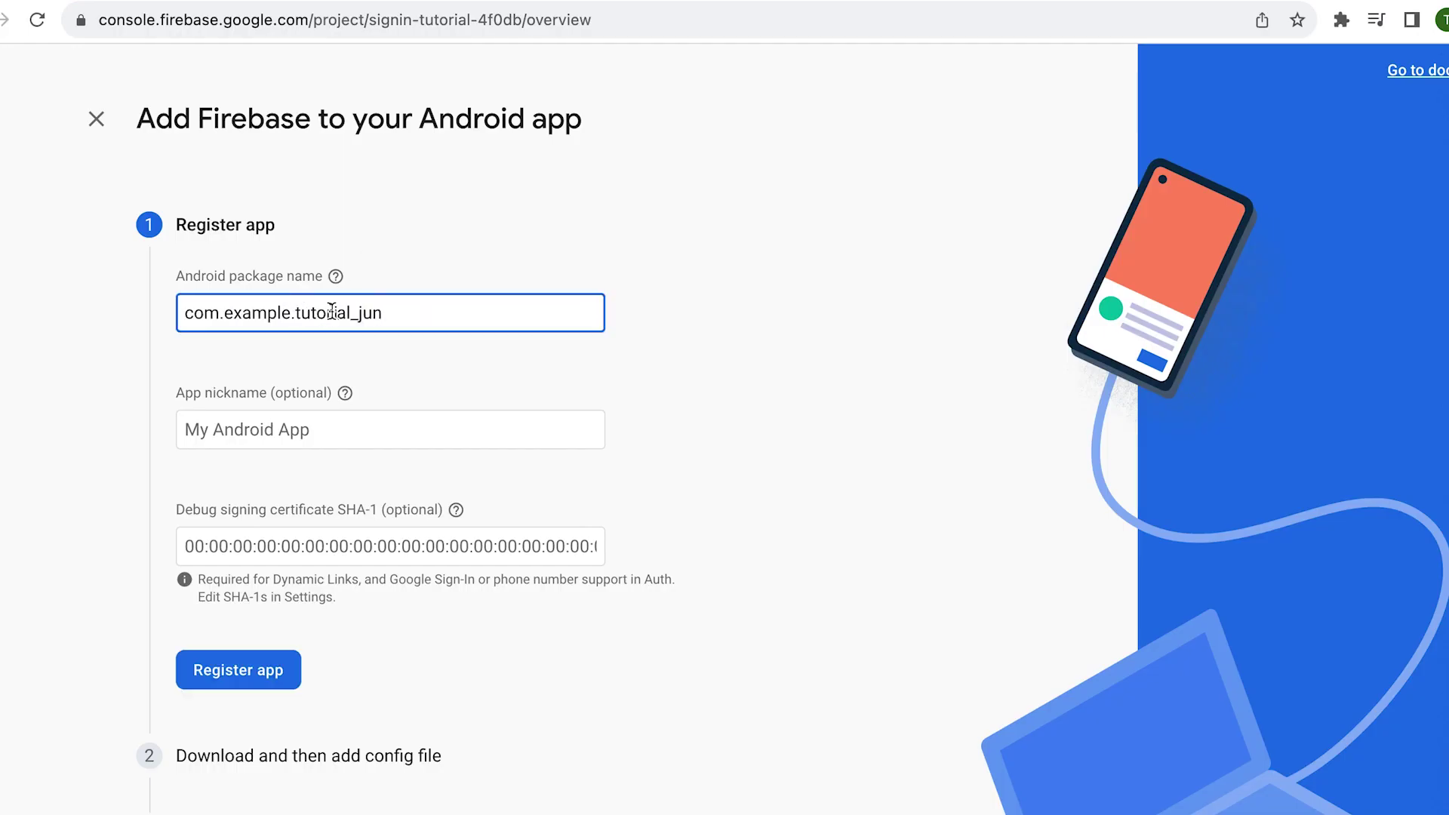
left_click(189, 313)
left_click(312, 429)
type("I")
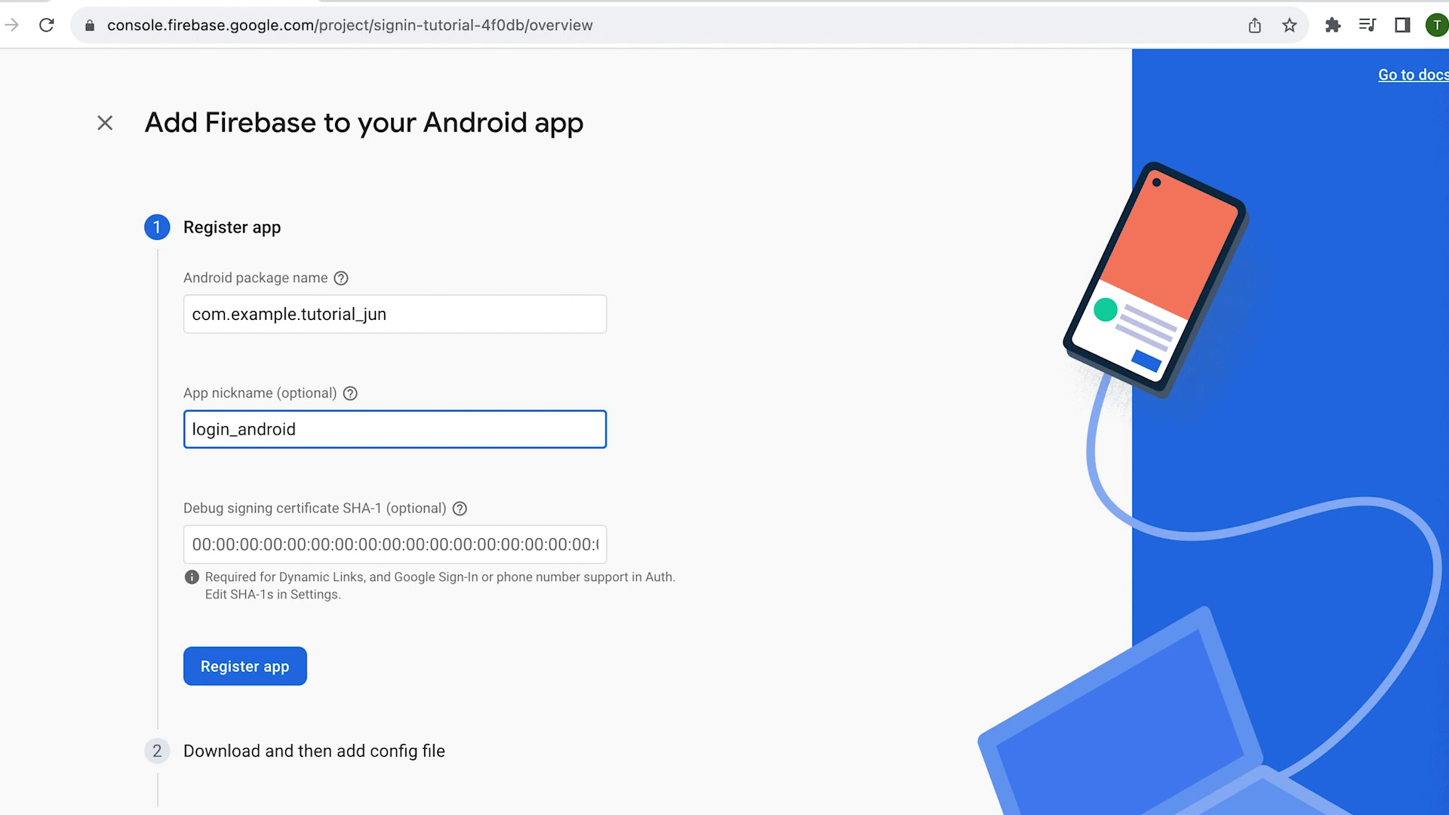
left_click(390, 543)
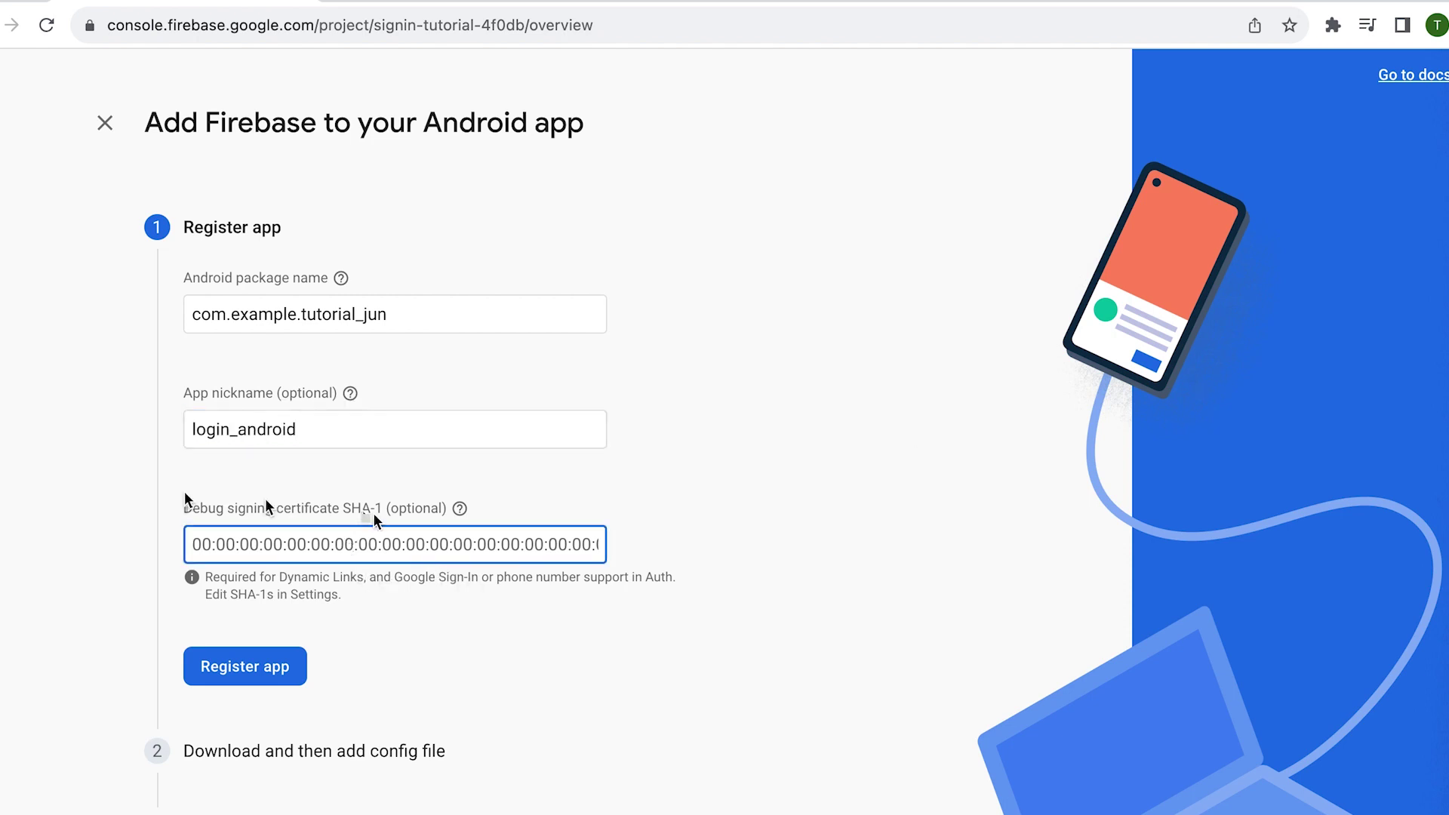
mouse_move(414, 521)
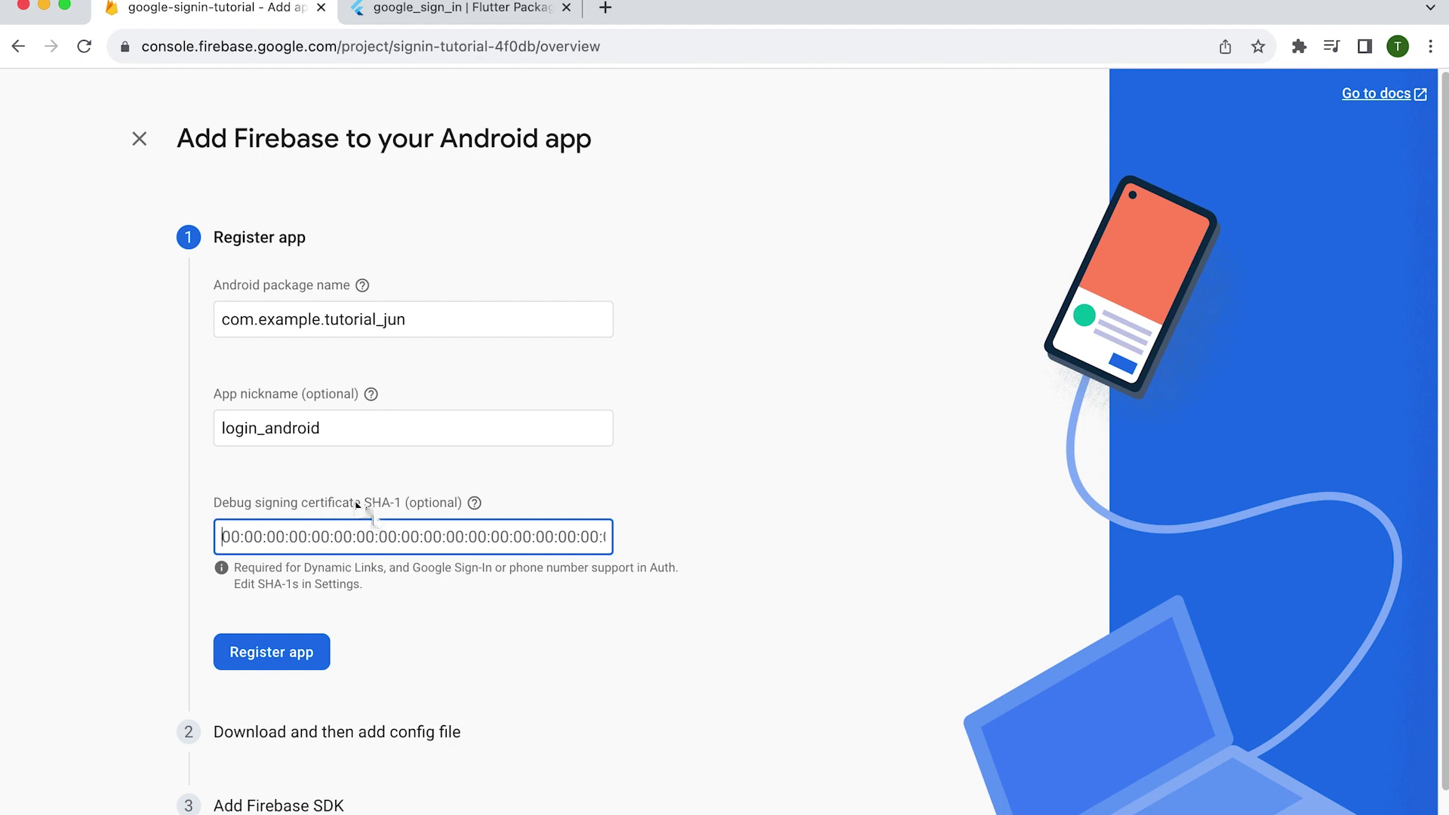
left_click_drag(413, 567, 490, 572)
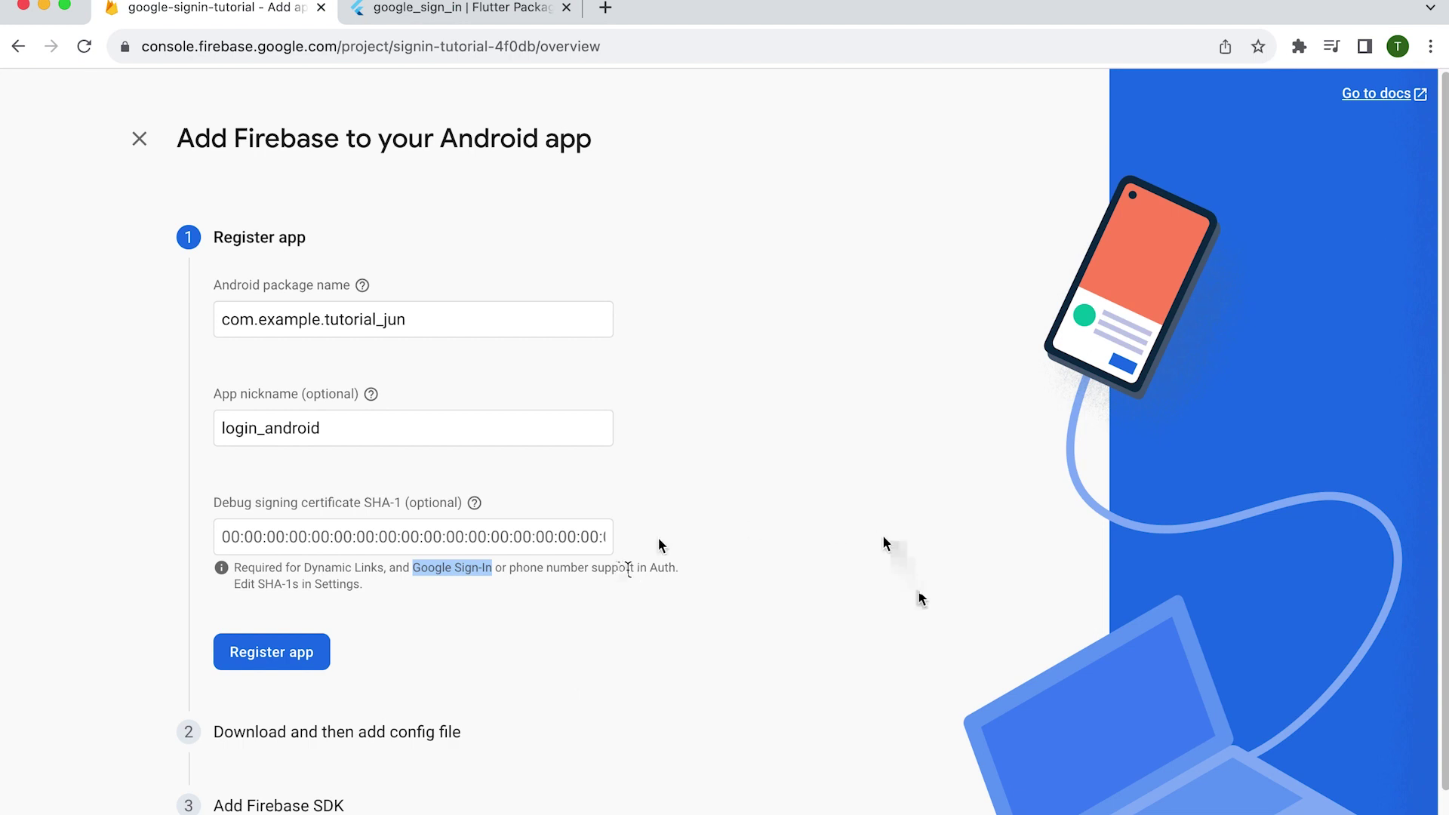
left_click(1130, 807)
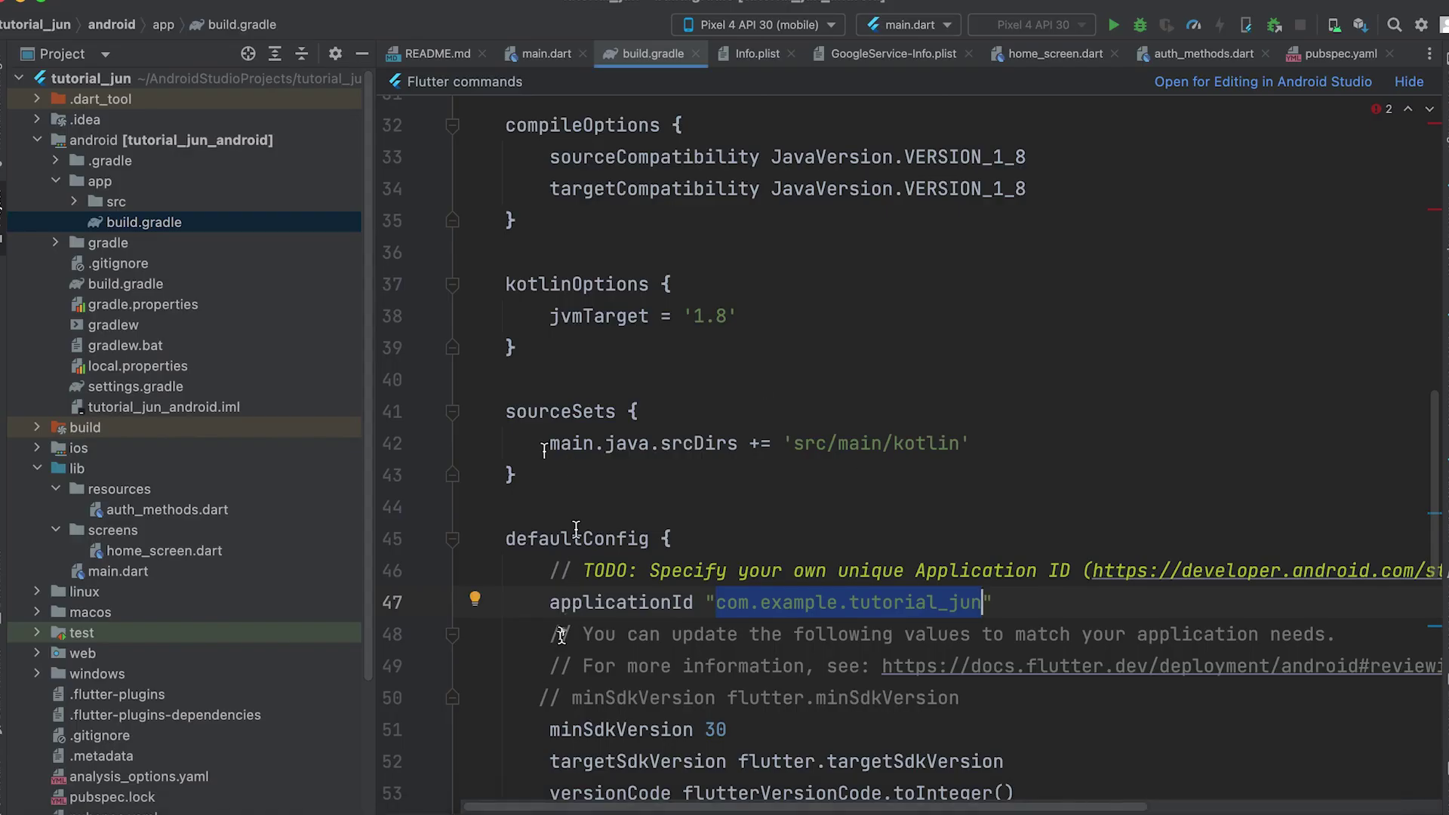
- Run the Mac keytool command on the debug keystore in the project terminal
key("alt+F12")
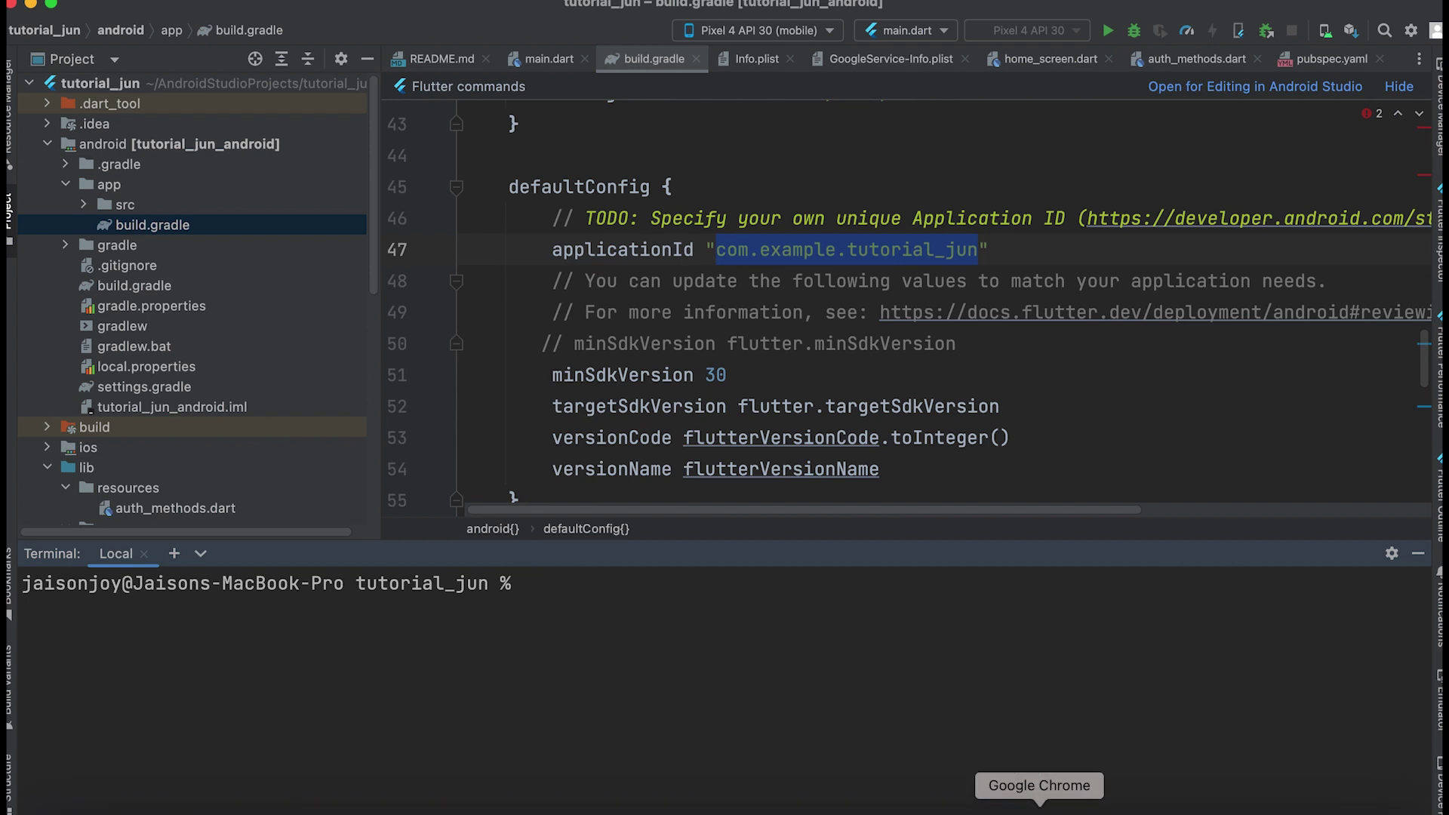
left_click(1077, 813)
left_click(420, 53)
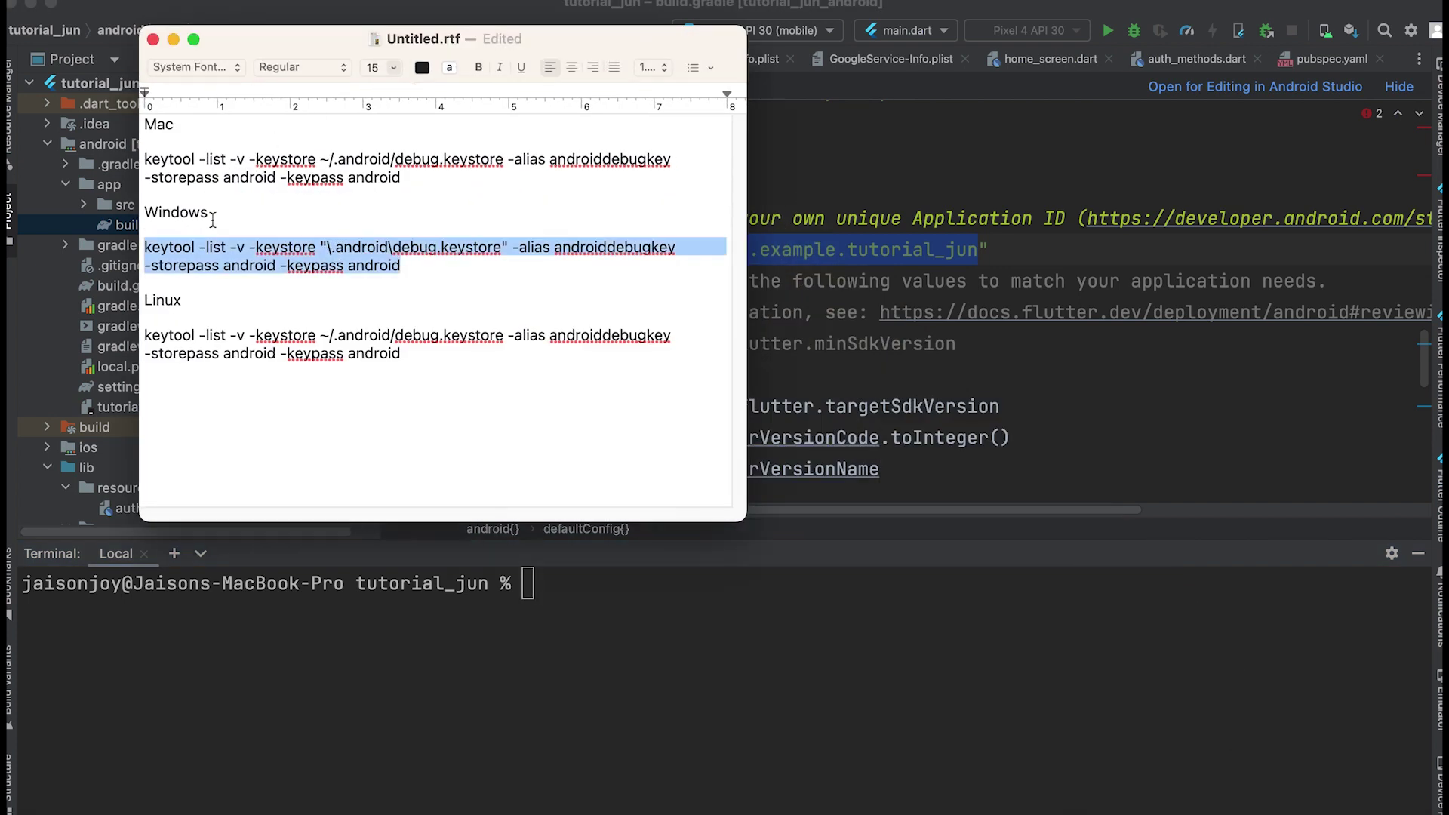
left_click_drag(423, 184, 129, 165)
key("super+c")
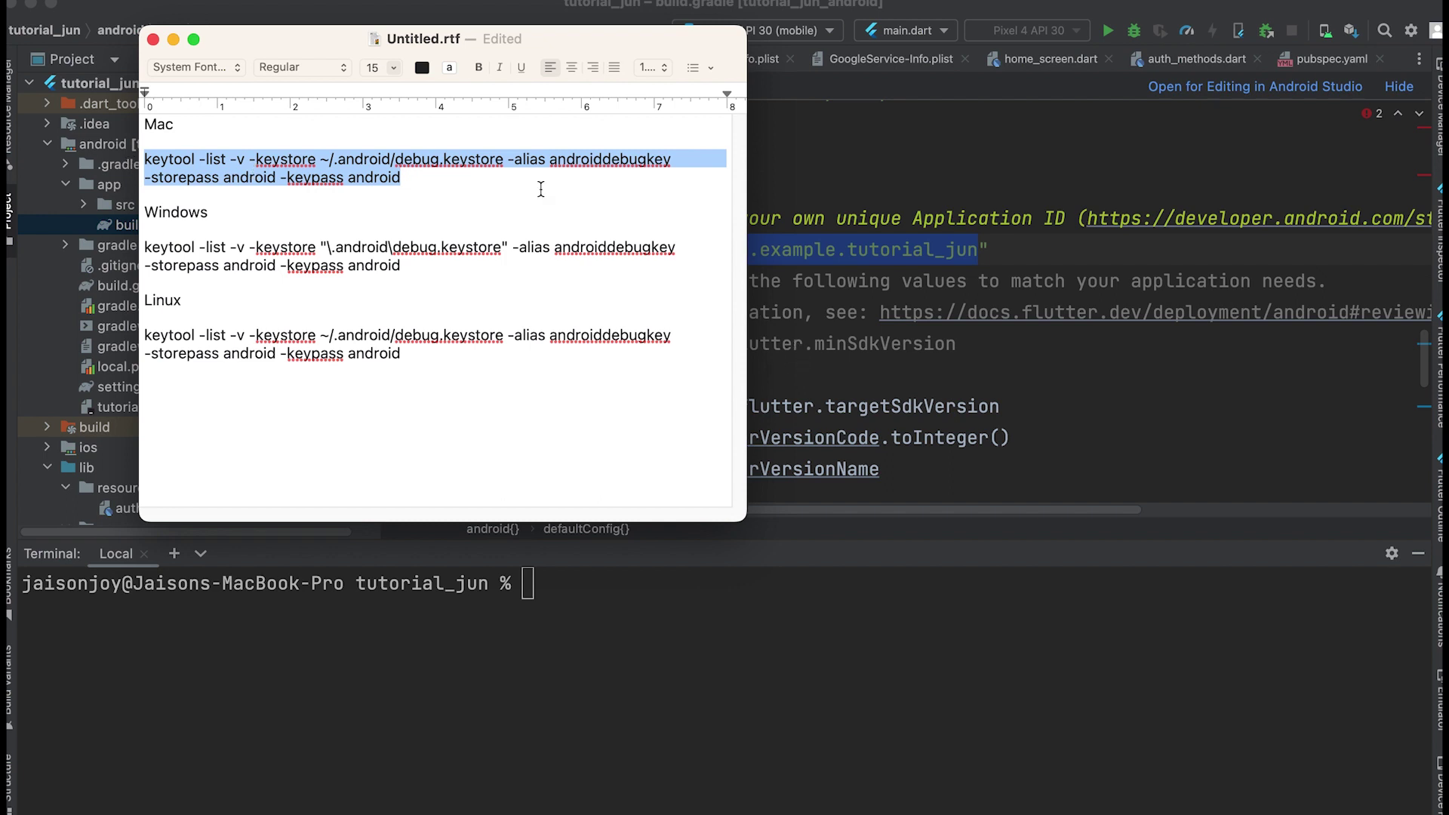
left_click(817, 628)
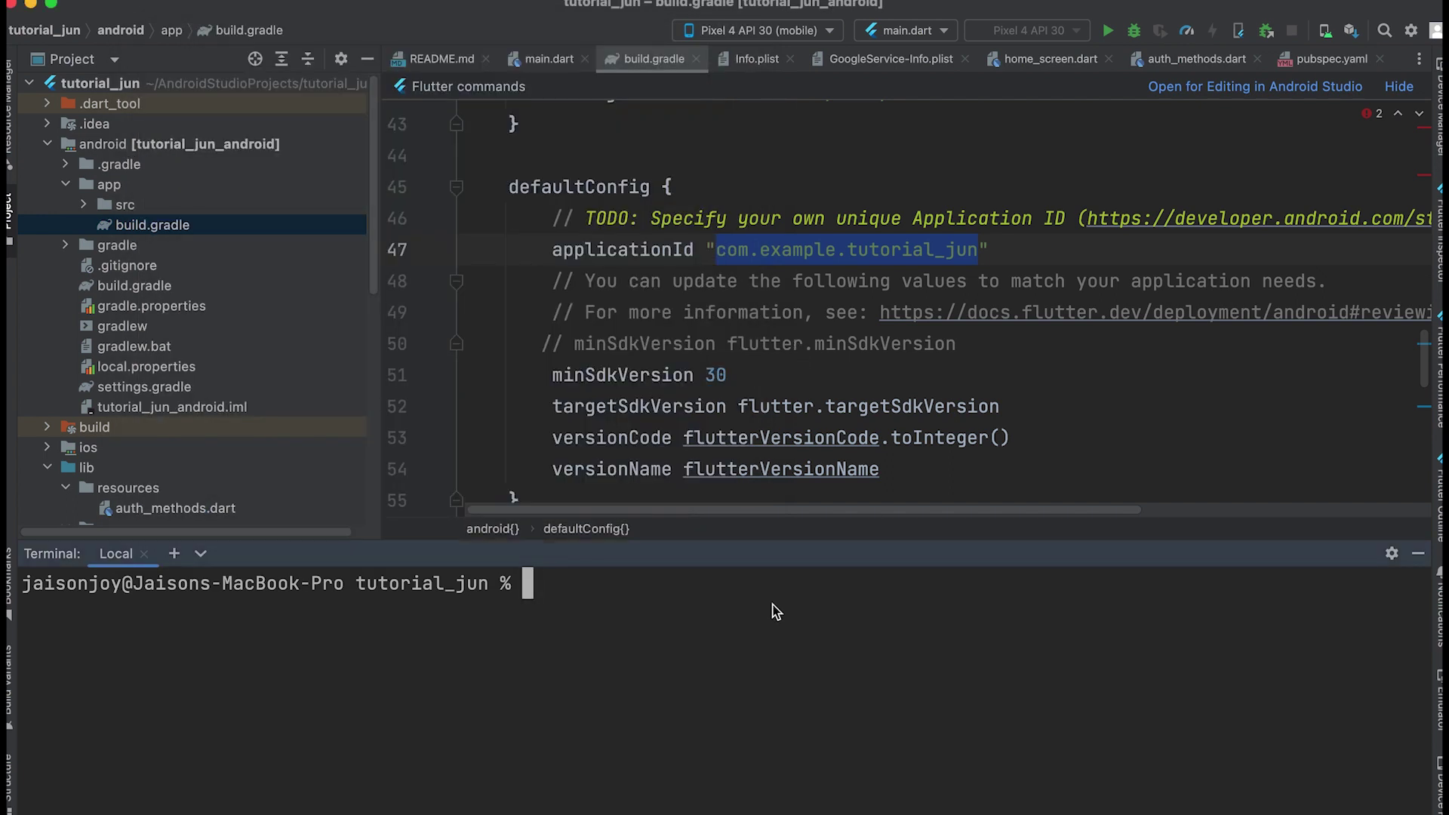
key("super+v")
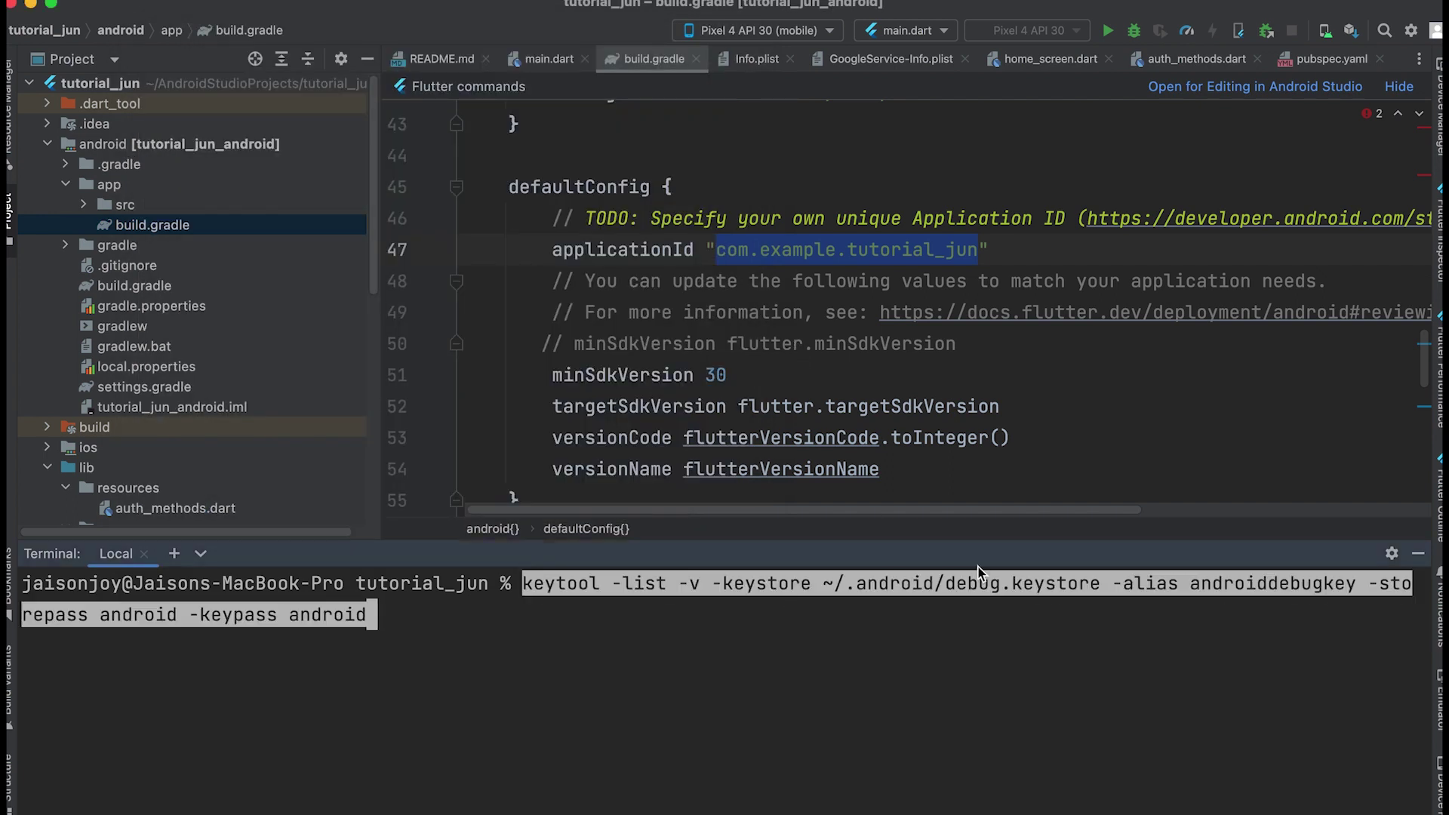
key("Return")
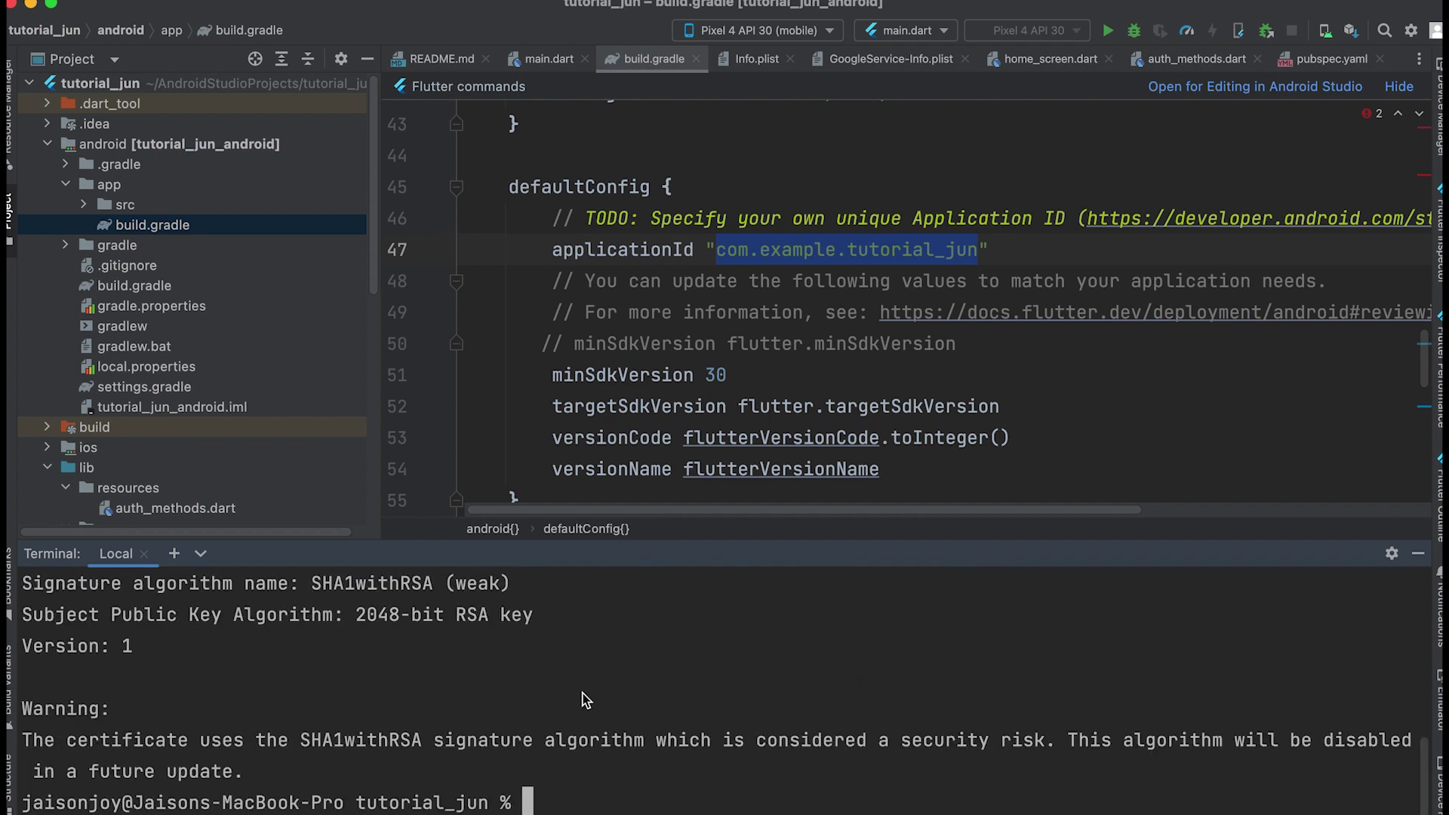
- Select the SHA1 fingerprint from the keytool output for use in Firebase
scroll(588, 703, "up", 3)
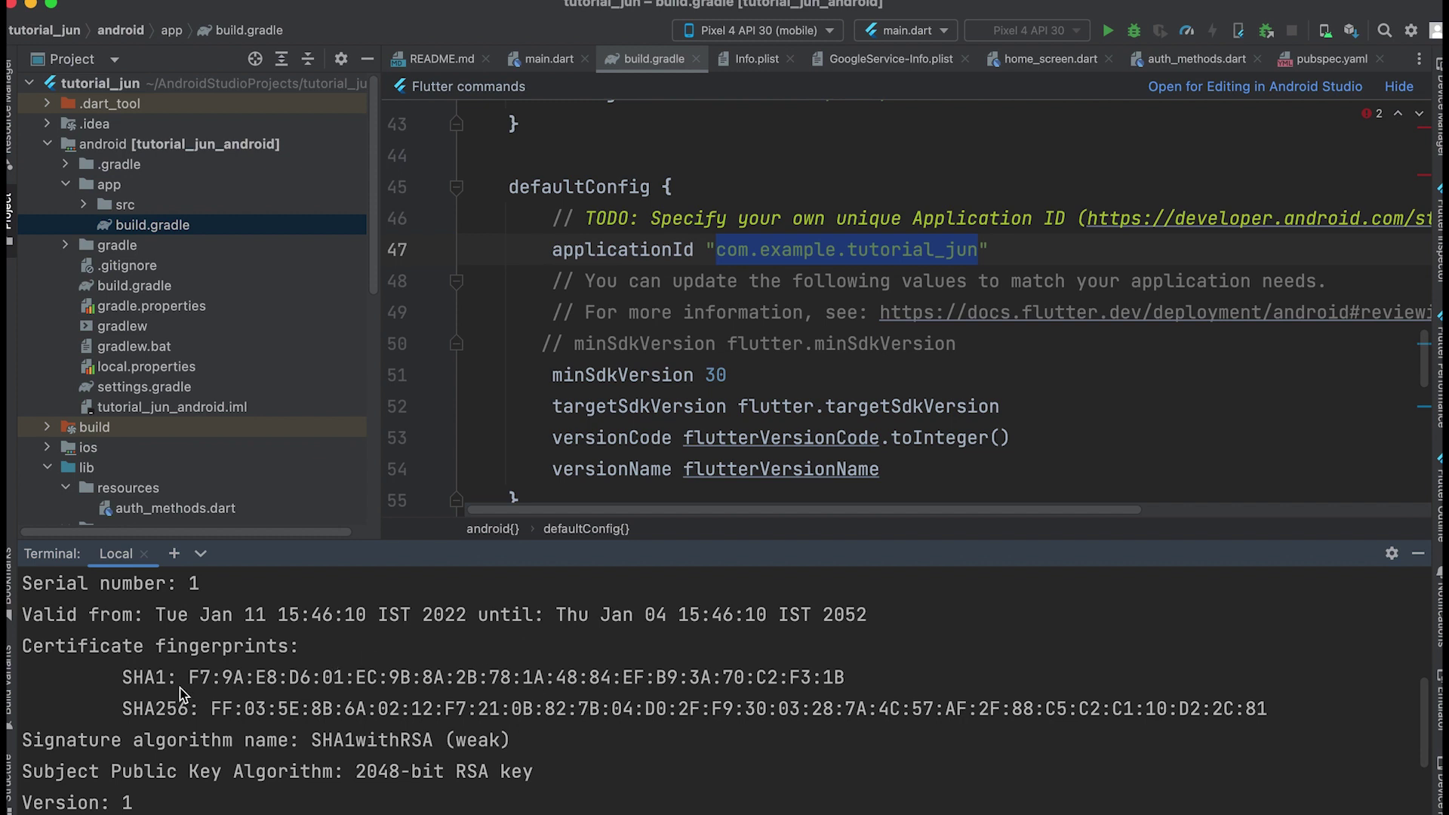
left_click_drag(187, 677, 846, 678)
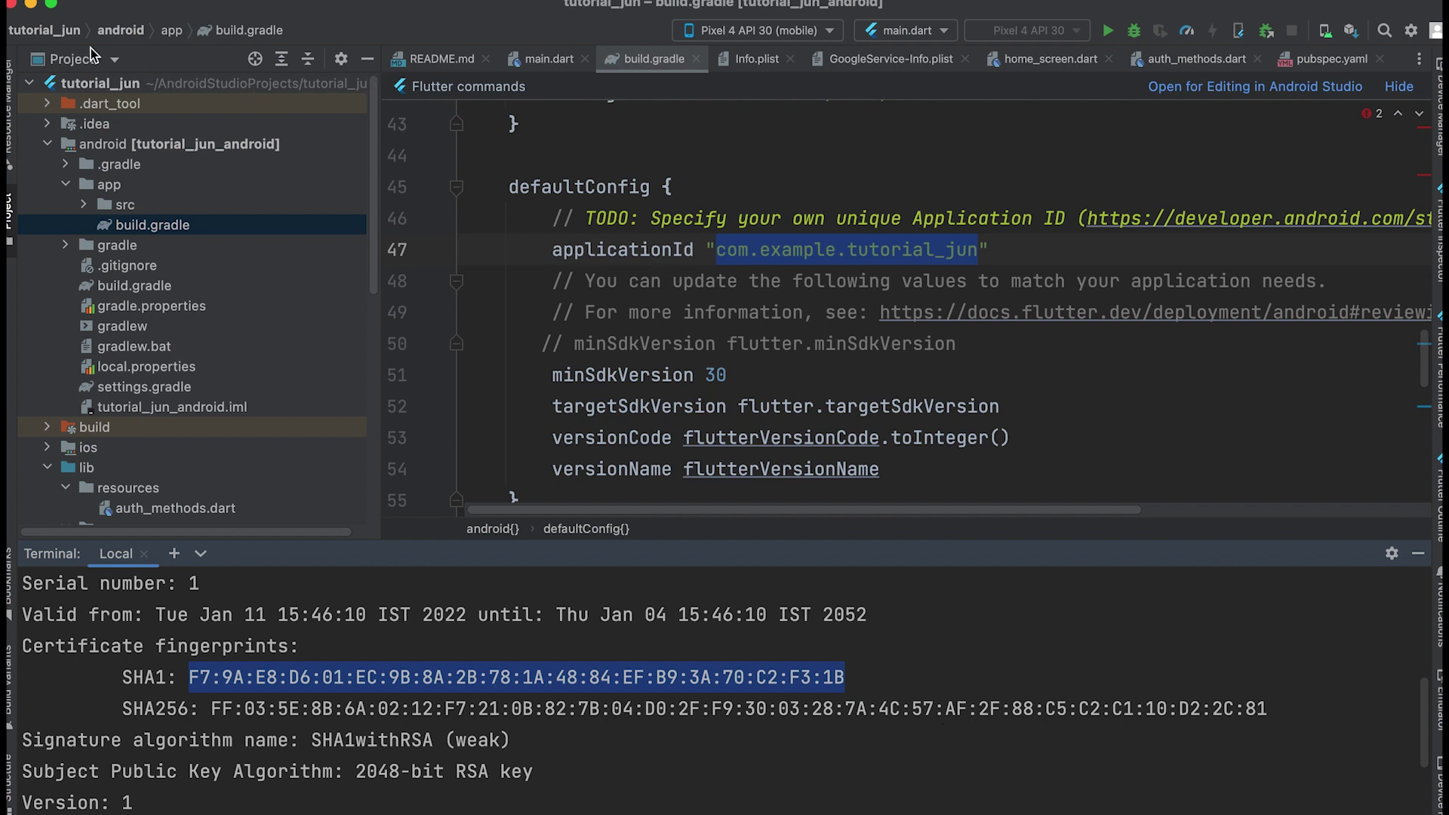
left_click(30, 5)
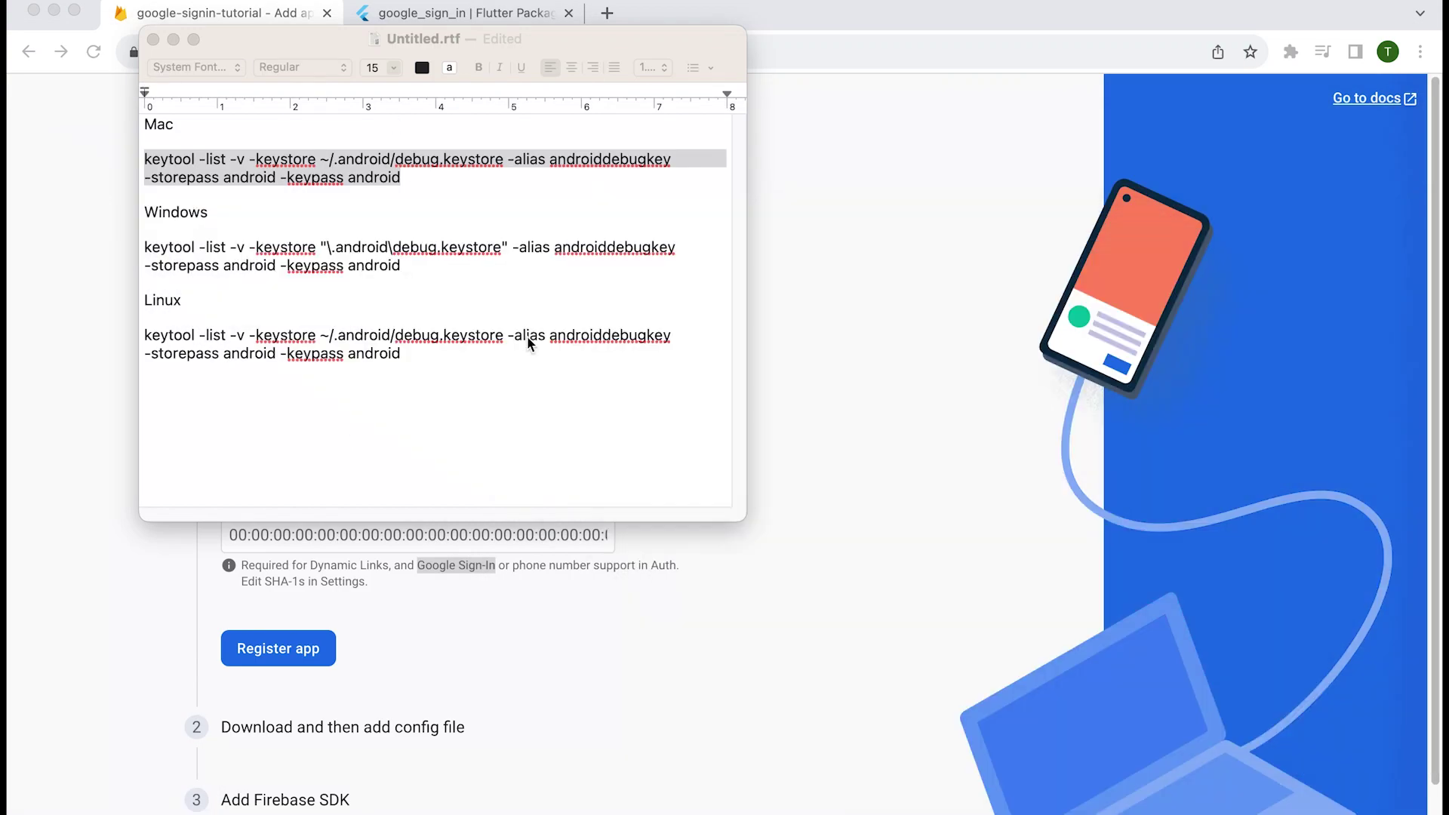
- Paste the debug SHA-1 fingerprint, register the app, and skip past the config download
left_click(173, 40)
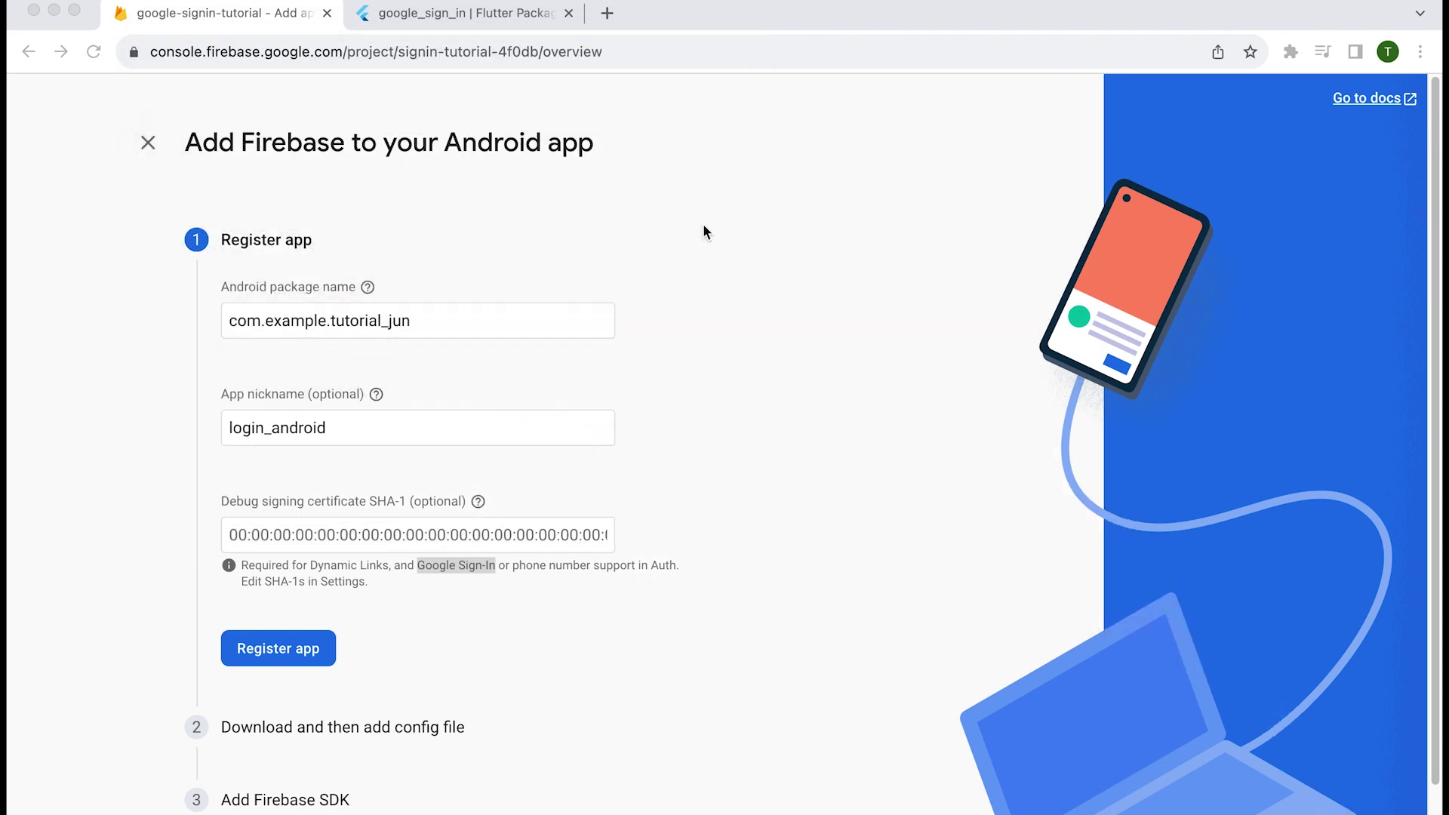
left_click(365, 531)
key("super+v")
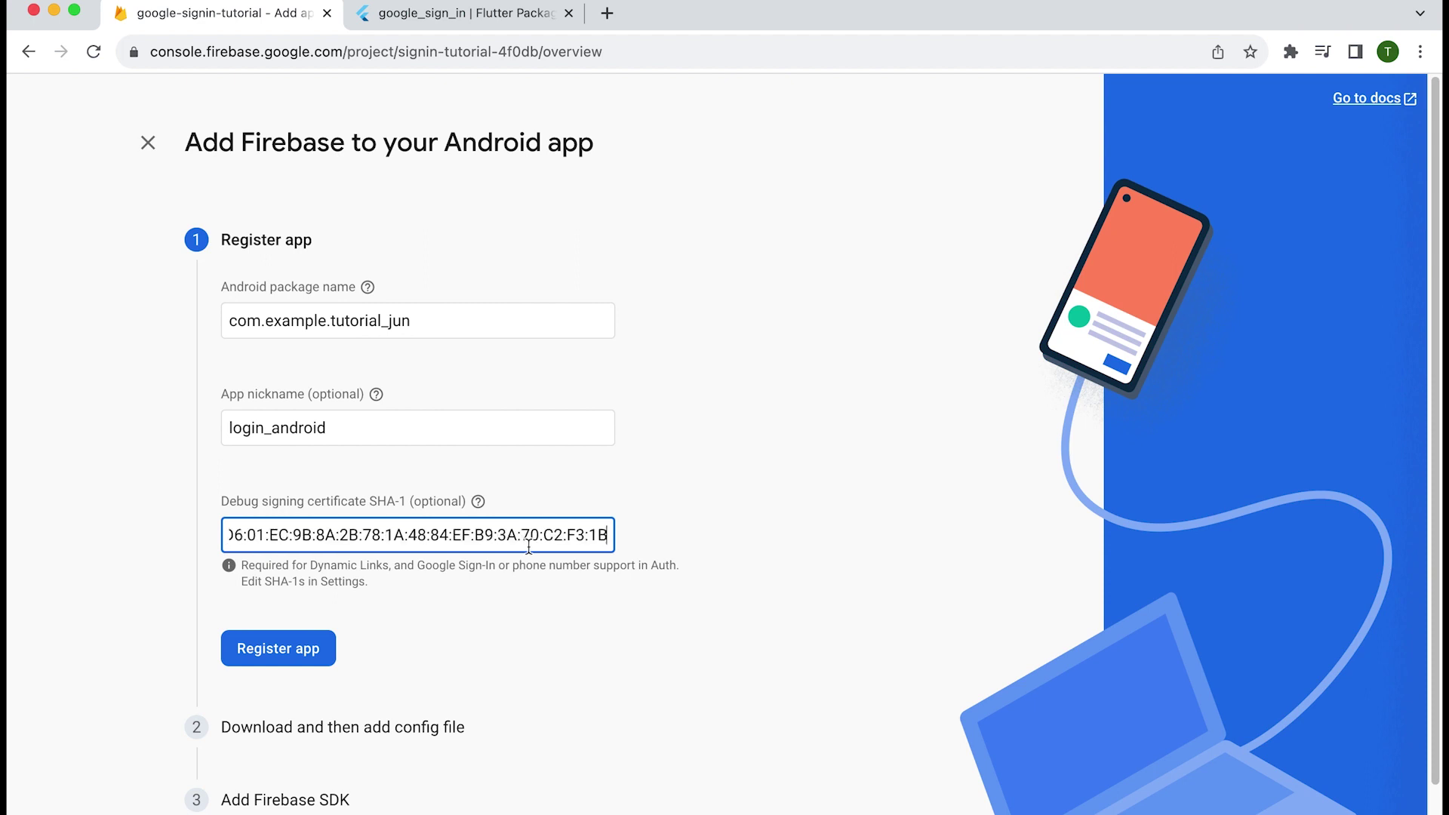
left_click_drag(289, 538, 192, 535)
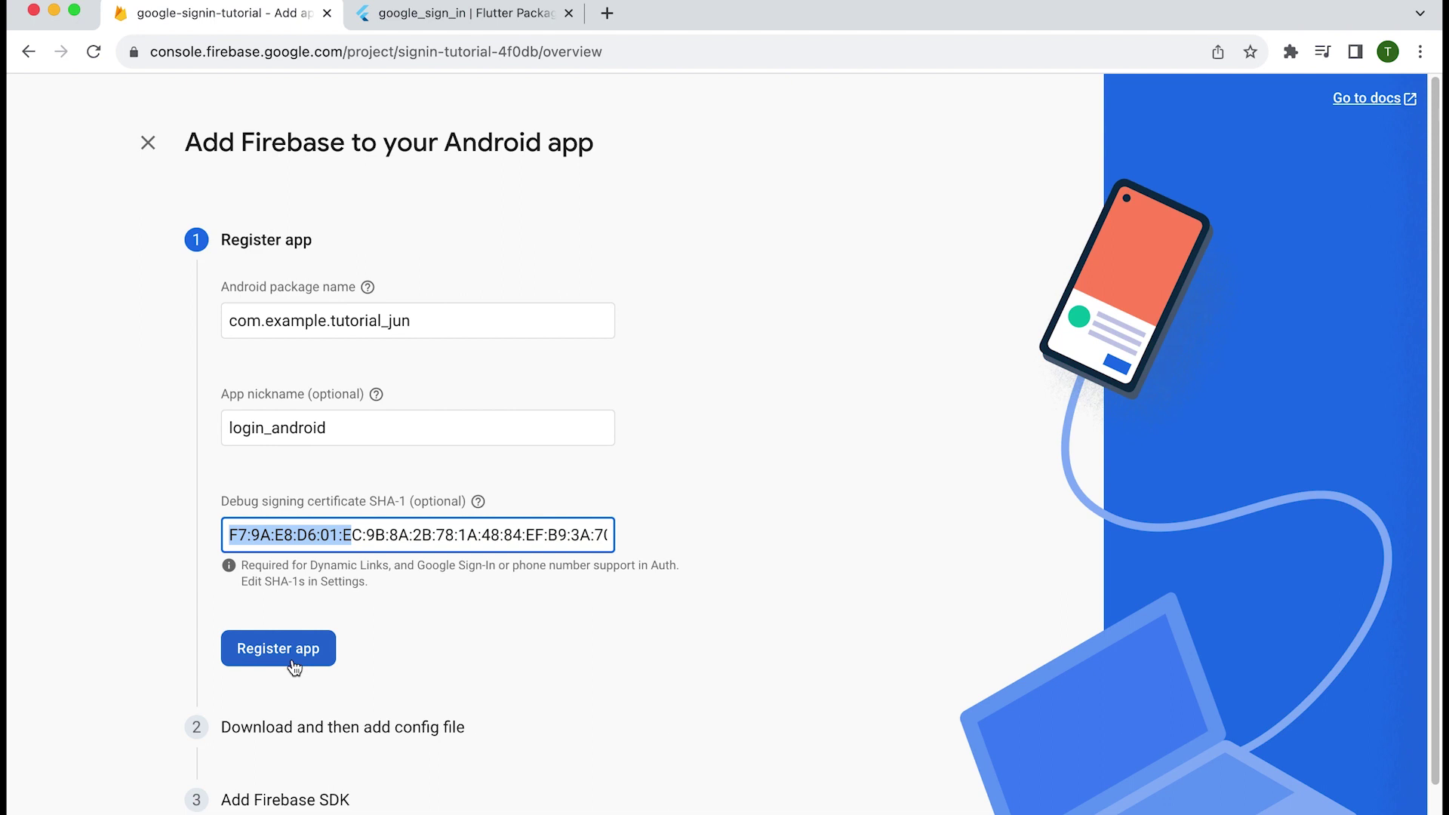
left_click(294, 664)
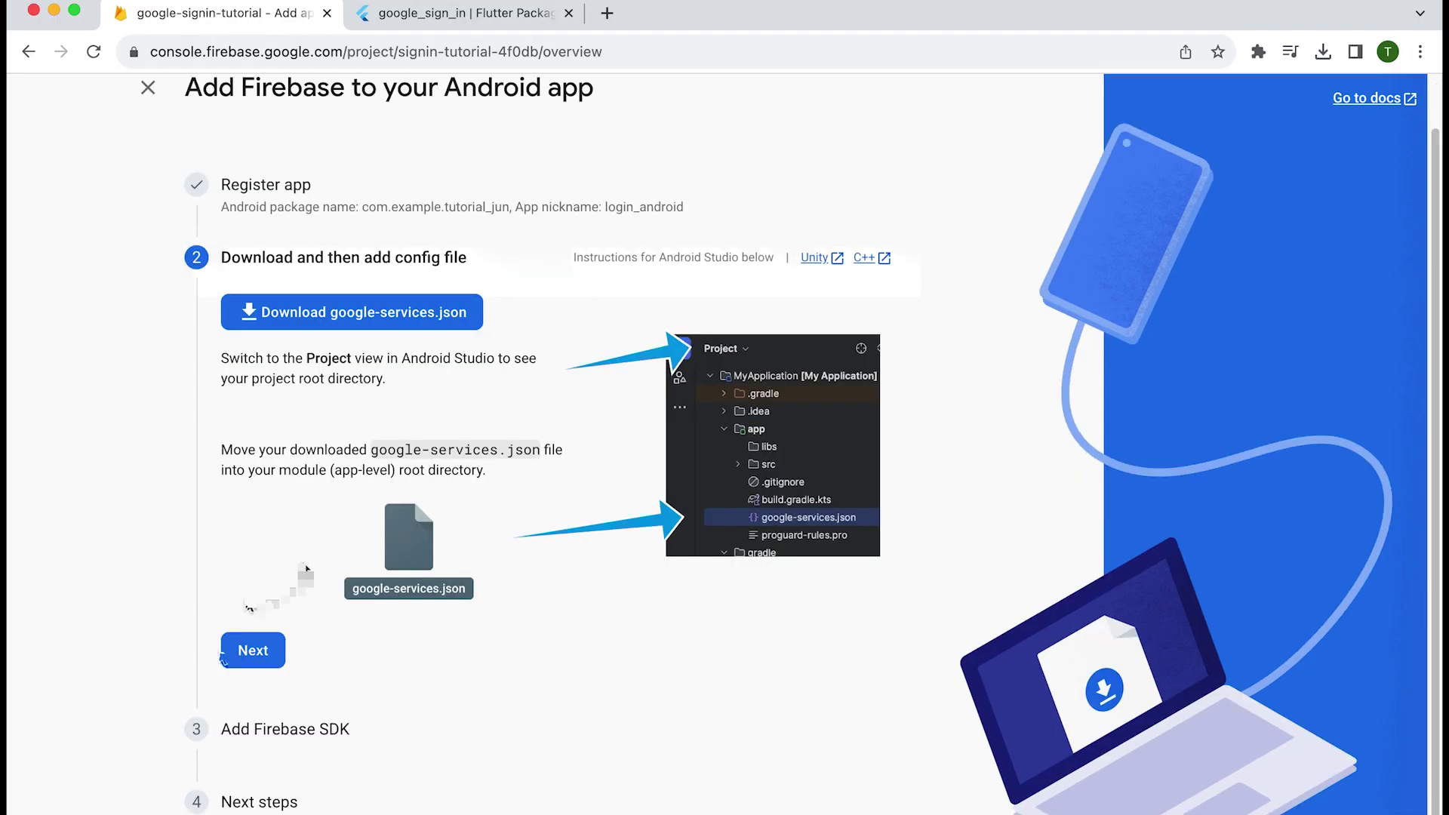
left_click(252, 652)
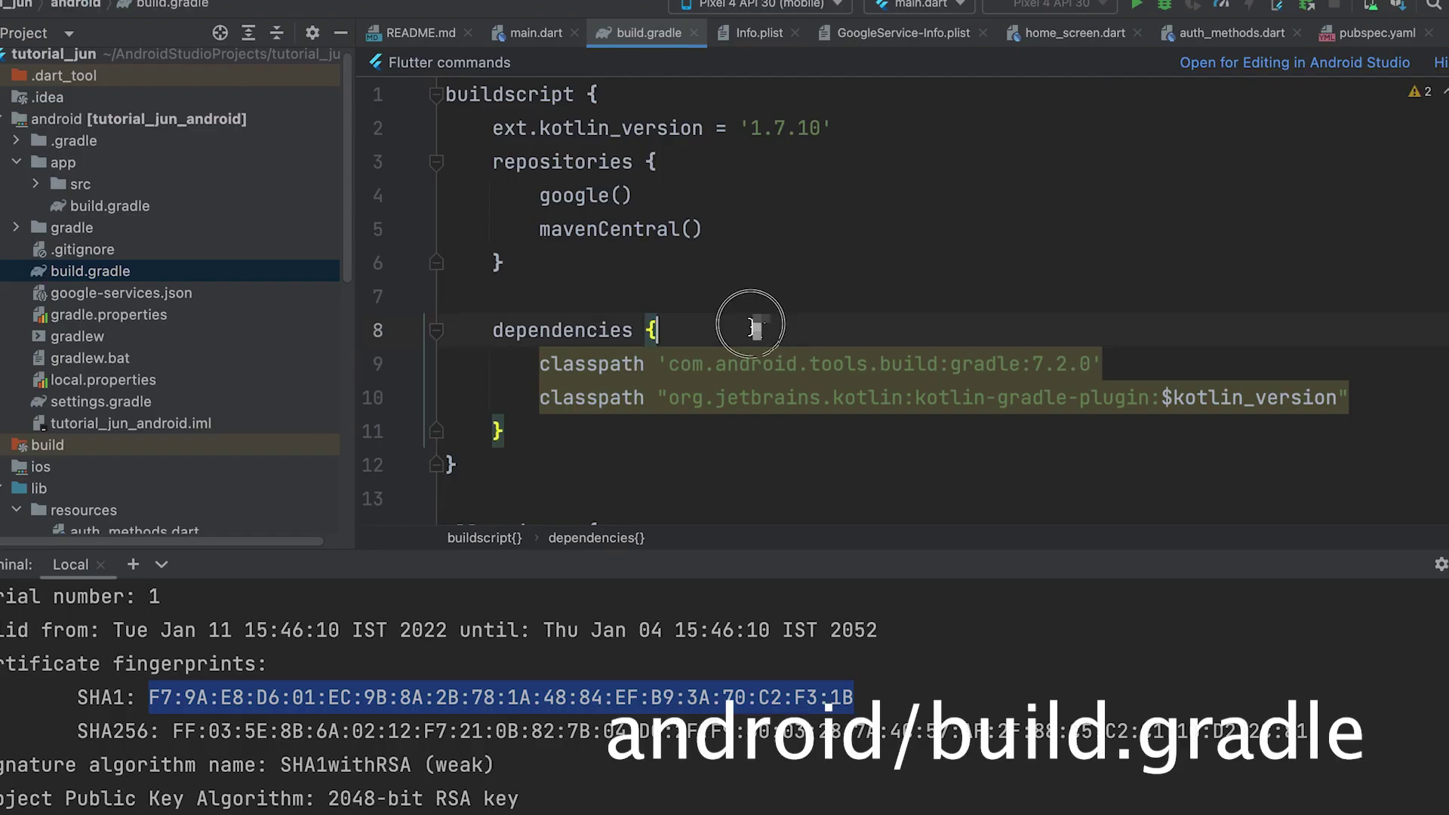
- Duplicate the existing gradle classpath line onto a new line in buildscript dependencies
left_click(754, 314)
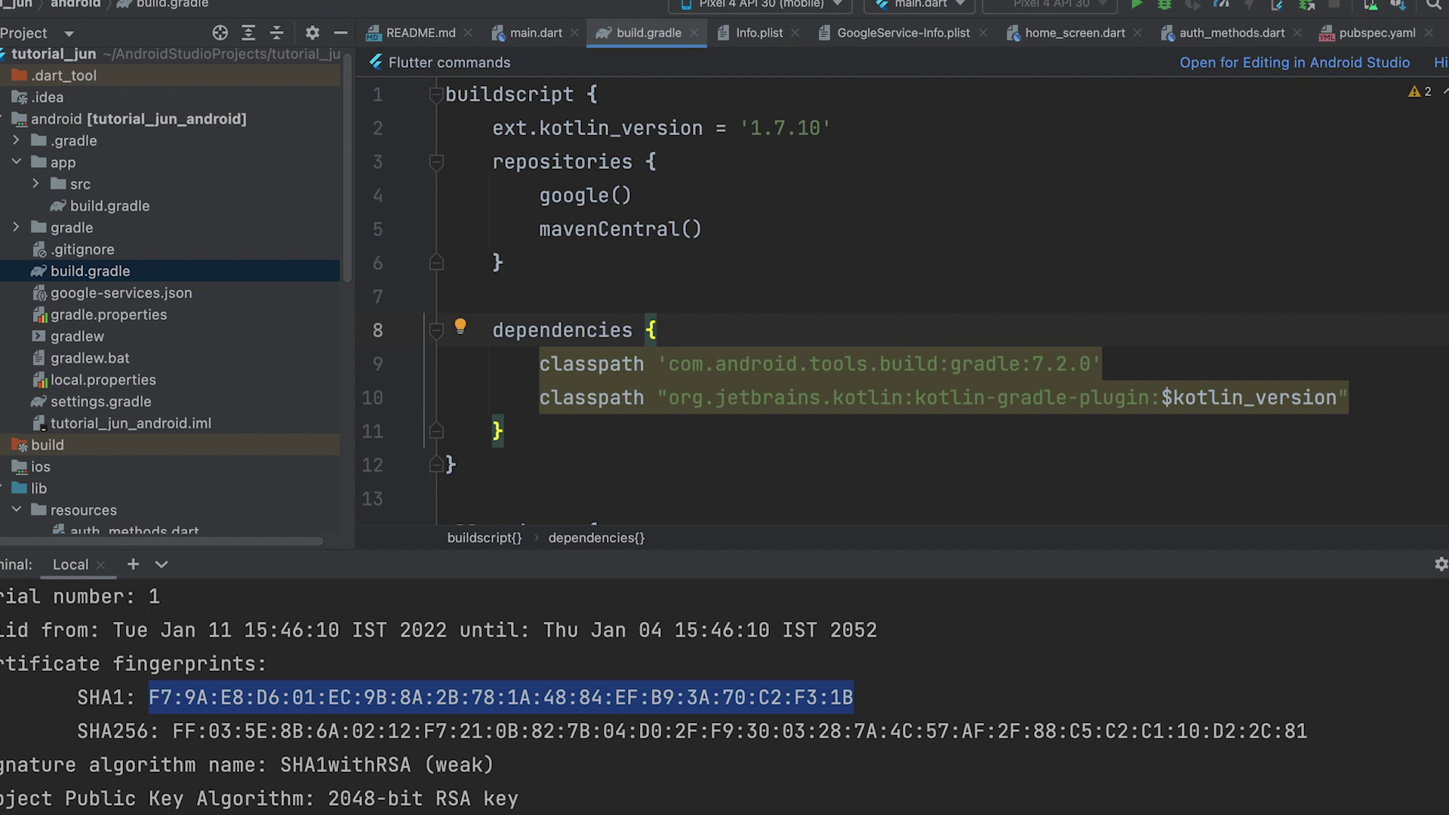
key("Return")
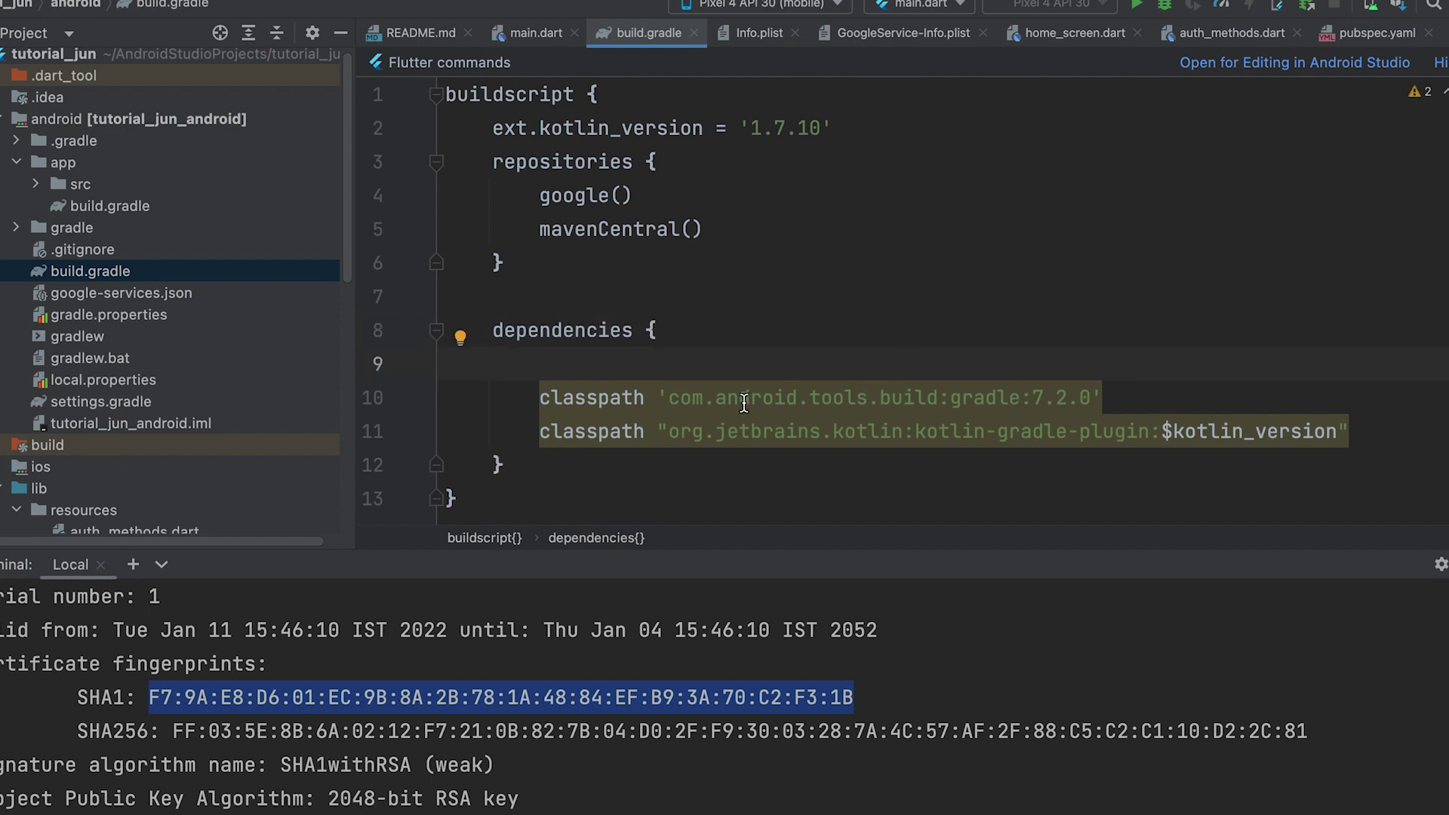
left_click(745, 400)
mouse_move(1008, 407)
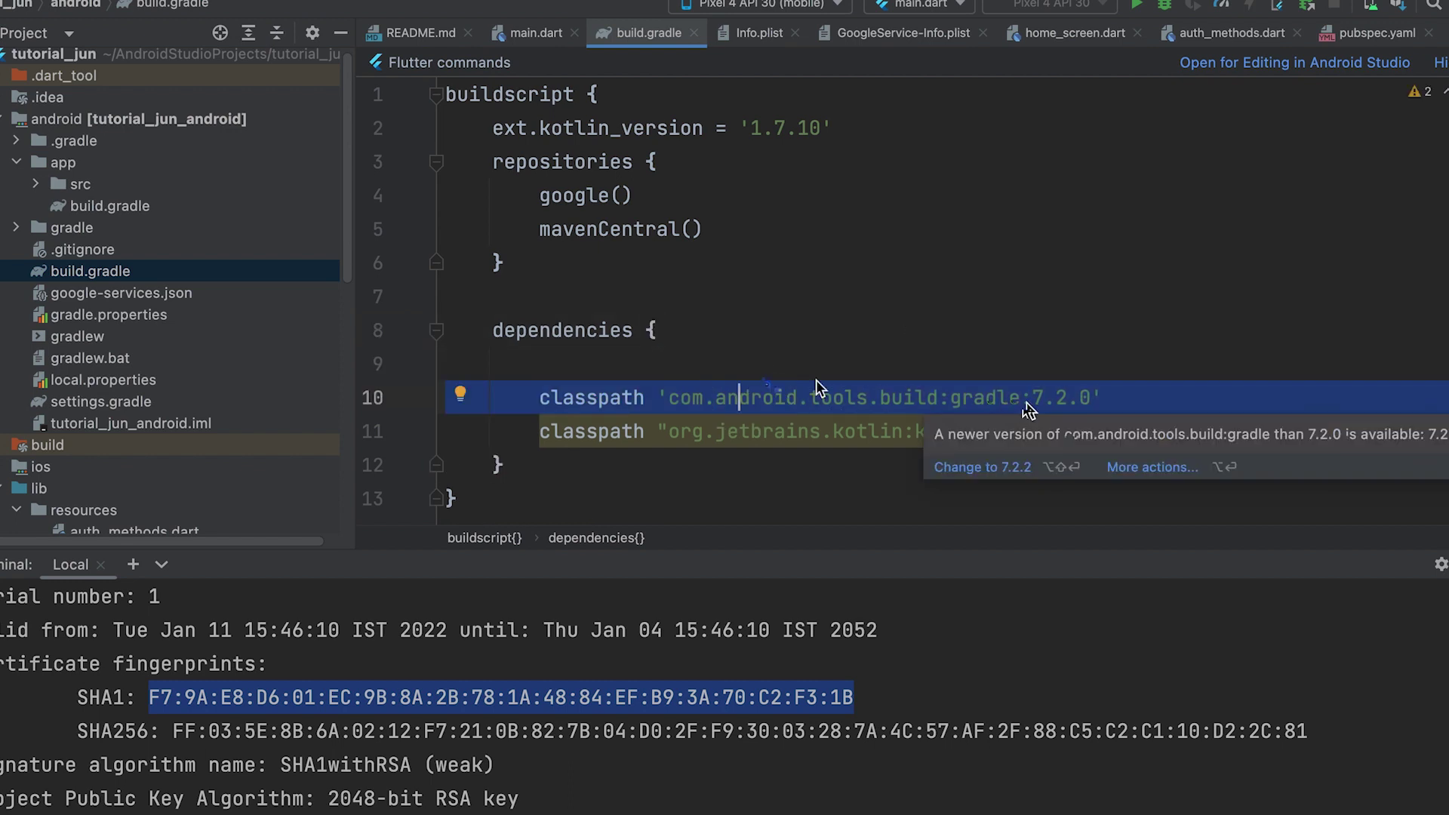
left_click(727, 370)
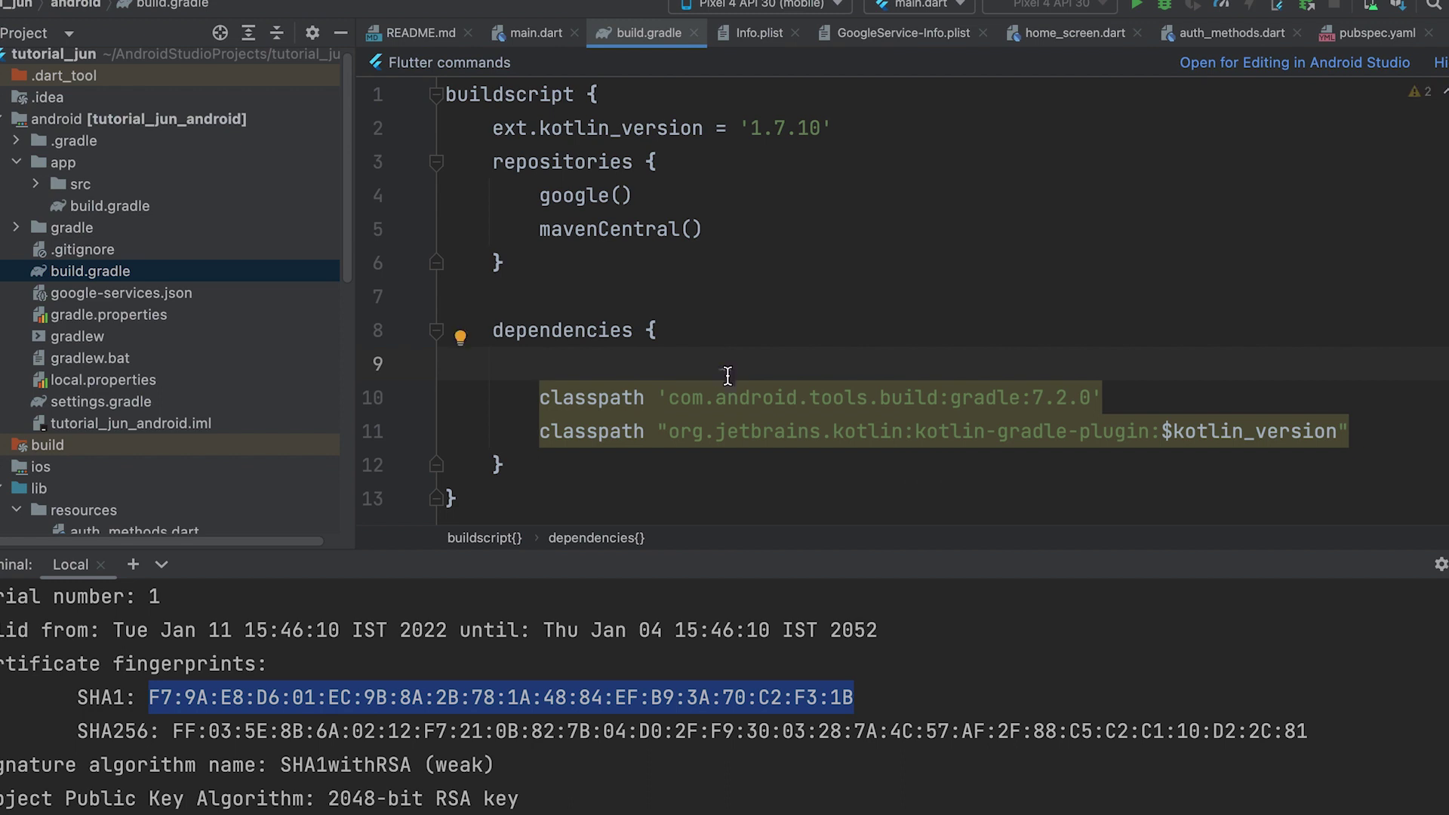
type("classpath 'com.android.tools.build:gradle:7.2.0'")
key("Return")
key("BackSpace")
left_click_drag(668, 364, 1021, 364)
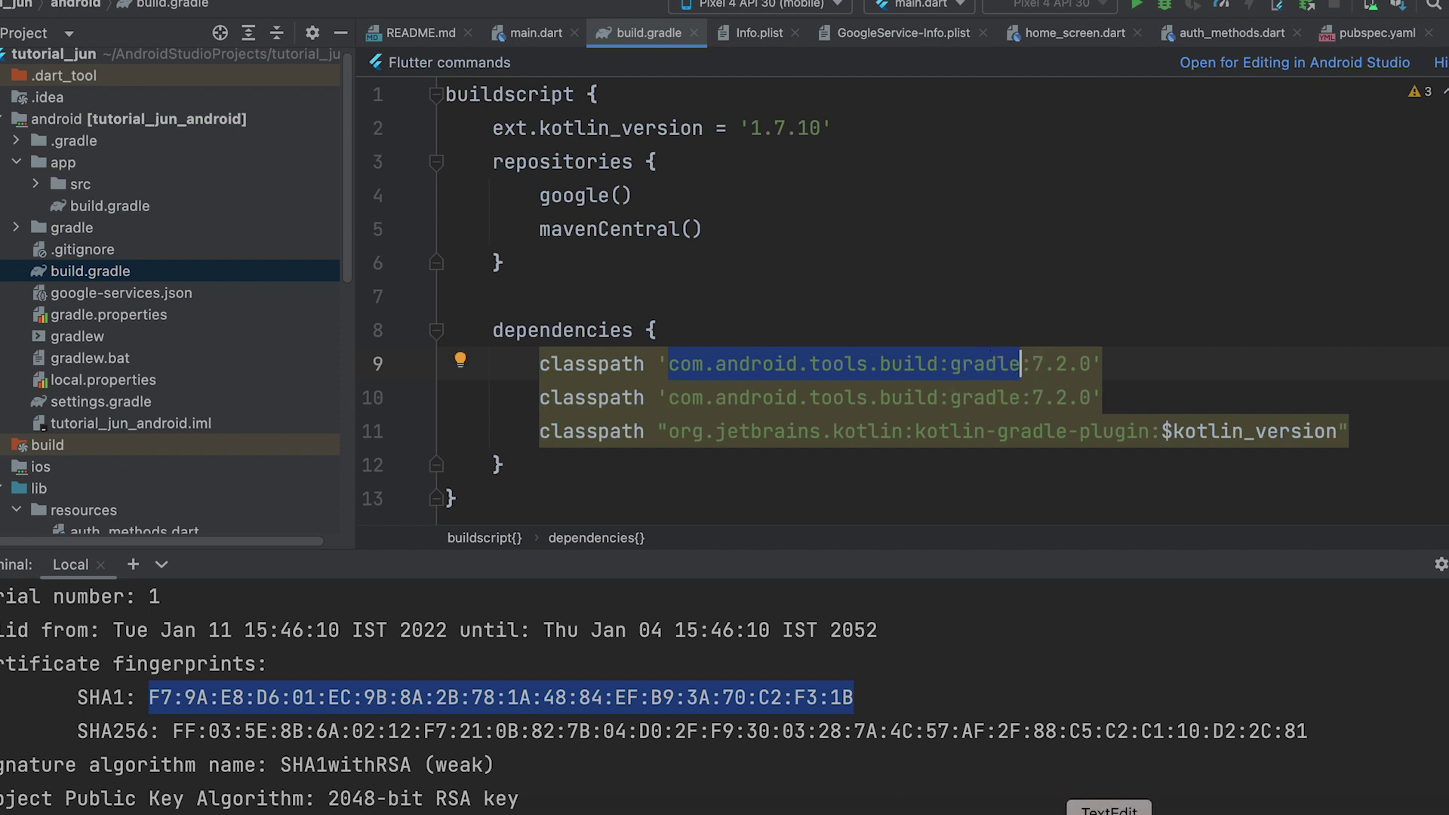
- Replace the duplicated line's package with com.google.gms.google-services copied from the Firebase snippet
left_click(1072, 814)
left_click_drag(274, 369, 540, 370)
key("ctrl+c")
left_click(880, 368)
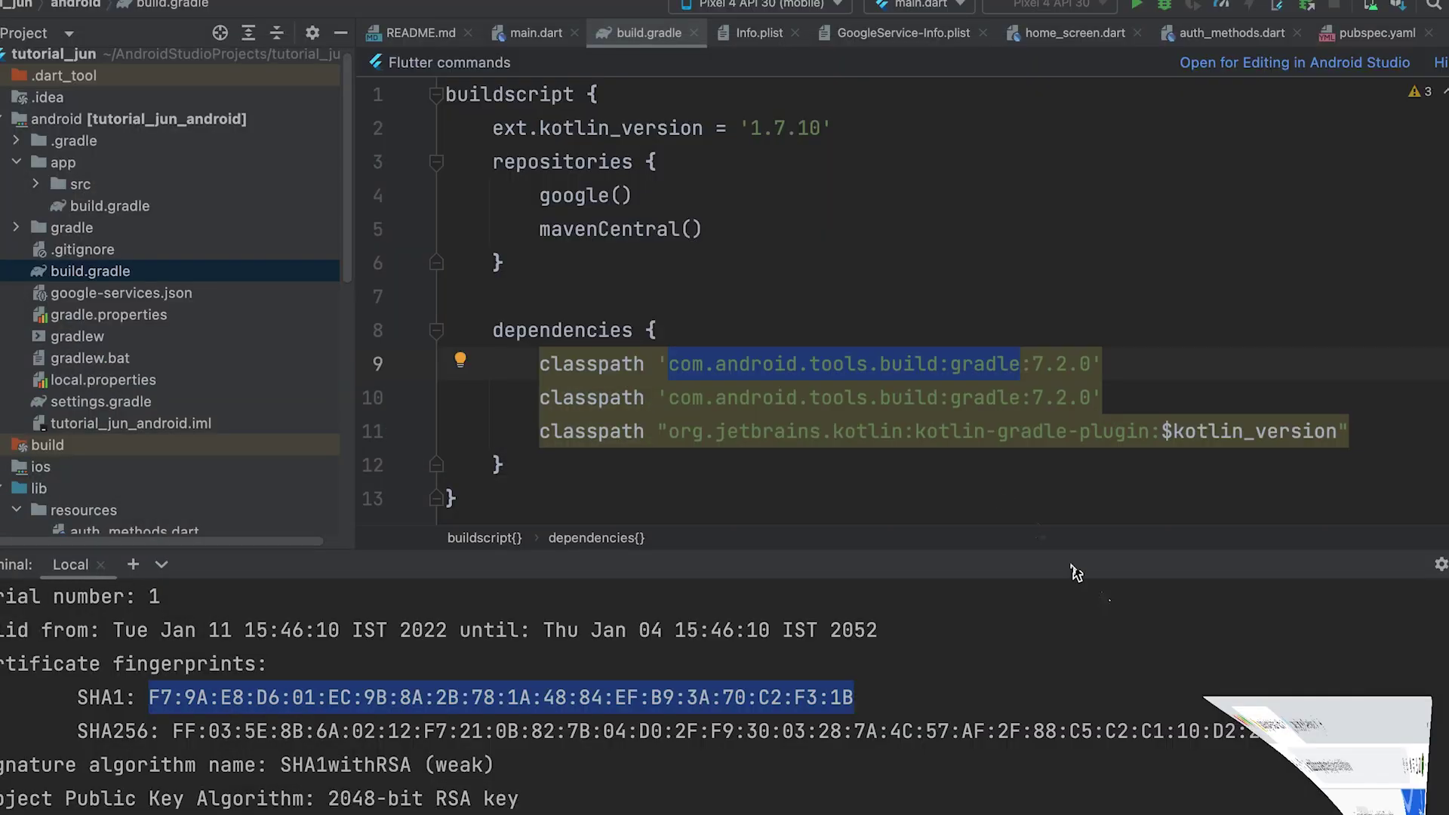
left_click(659, 297)
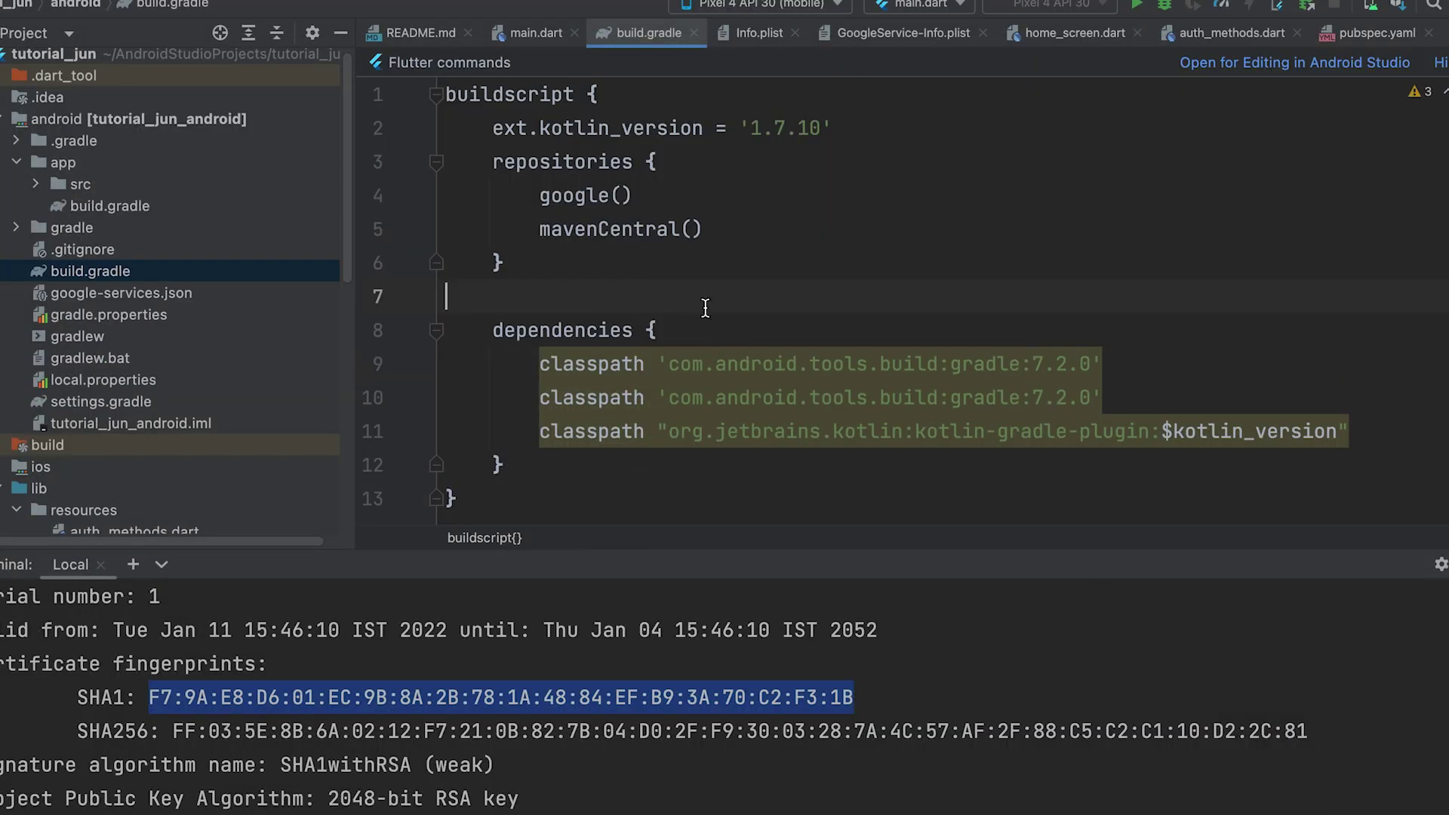
key("super+v")
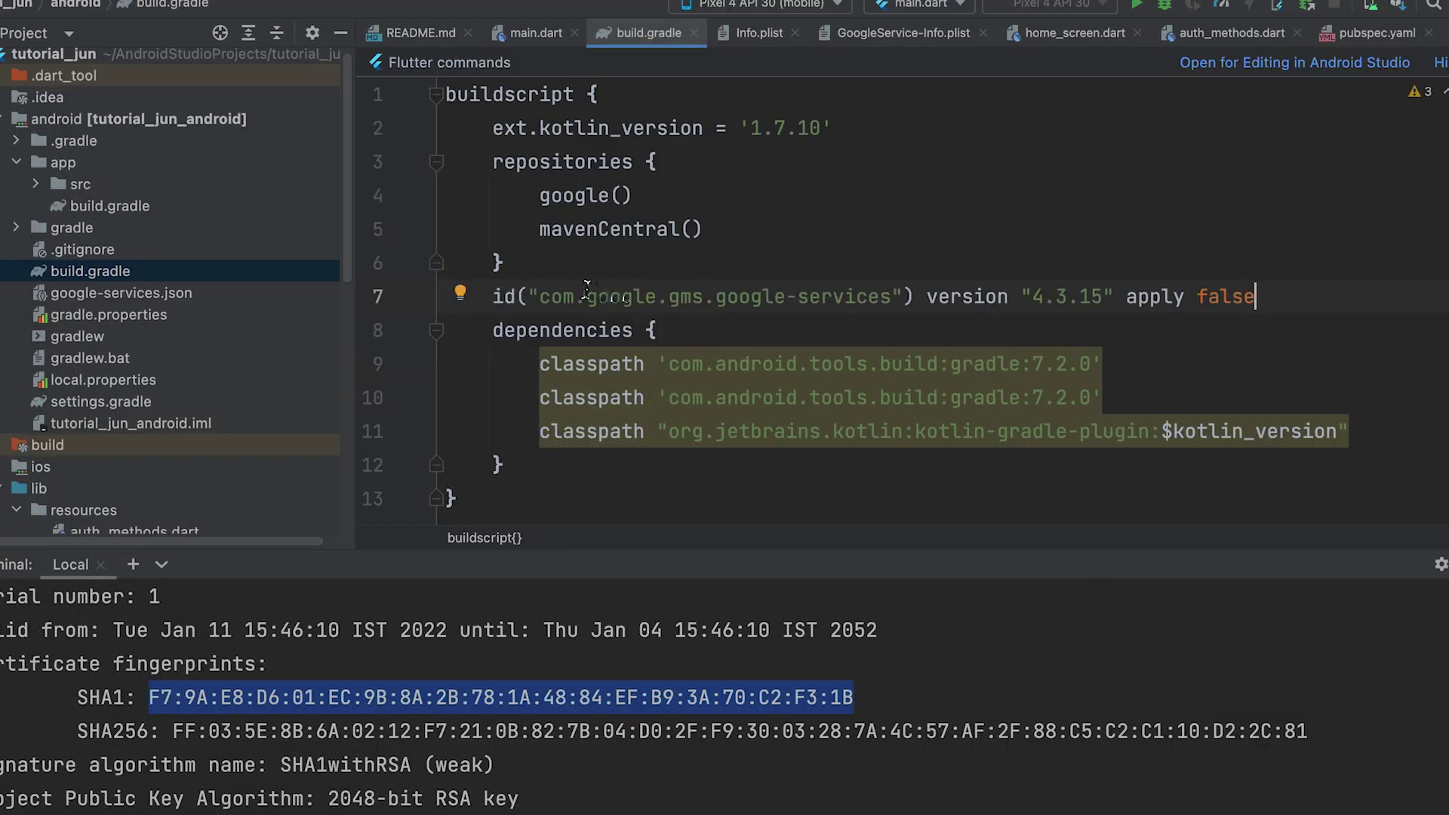
left_click_drag(541, 296, 895, 302)
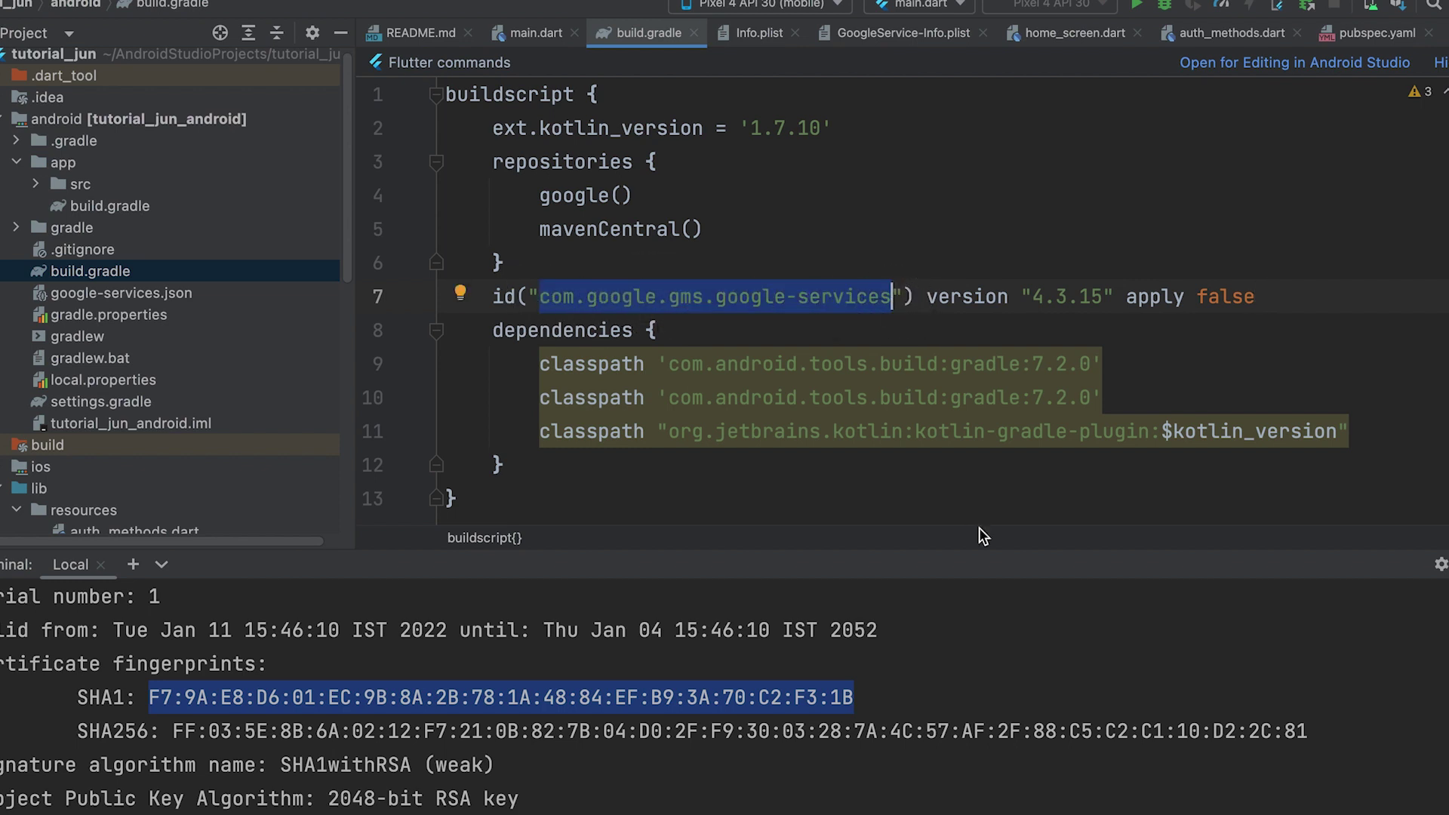
left_click_drag(668, 364, 1022, 366)
key("super+v")
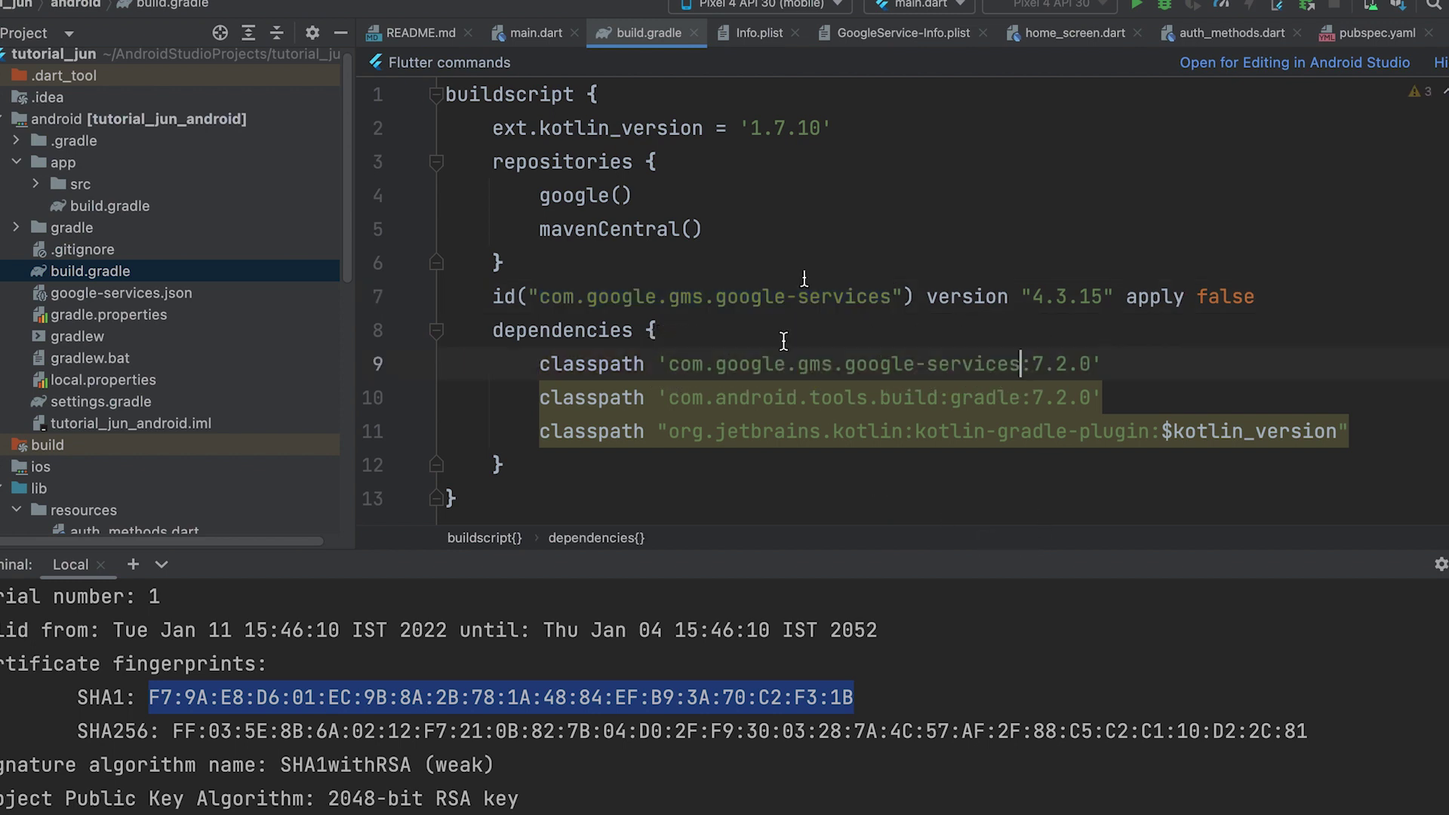
- Change the version to 4.3.15, delete the temporary snippet line, and select the dot after gms
double_click(1053, 302)
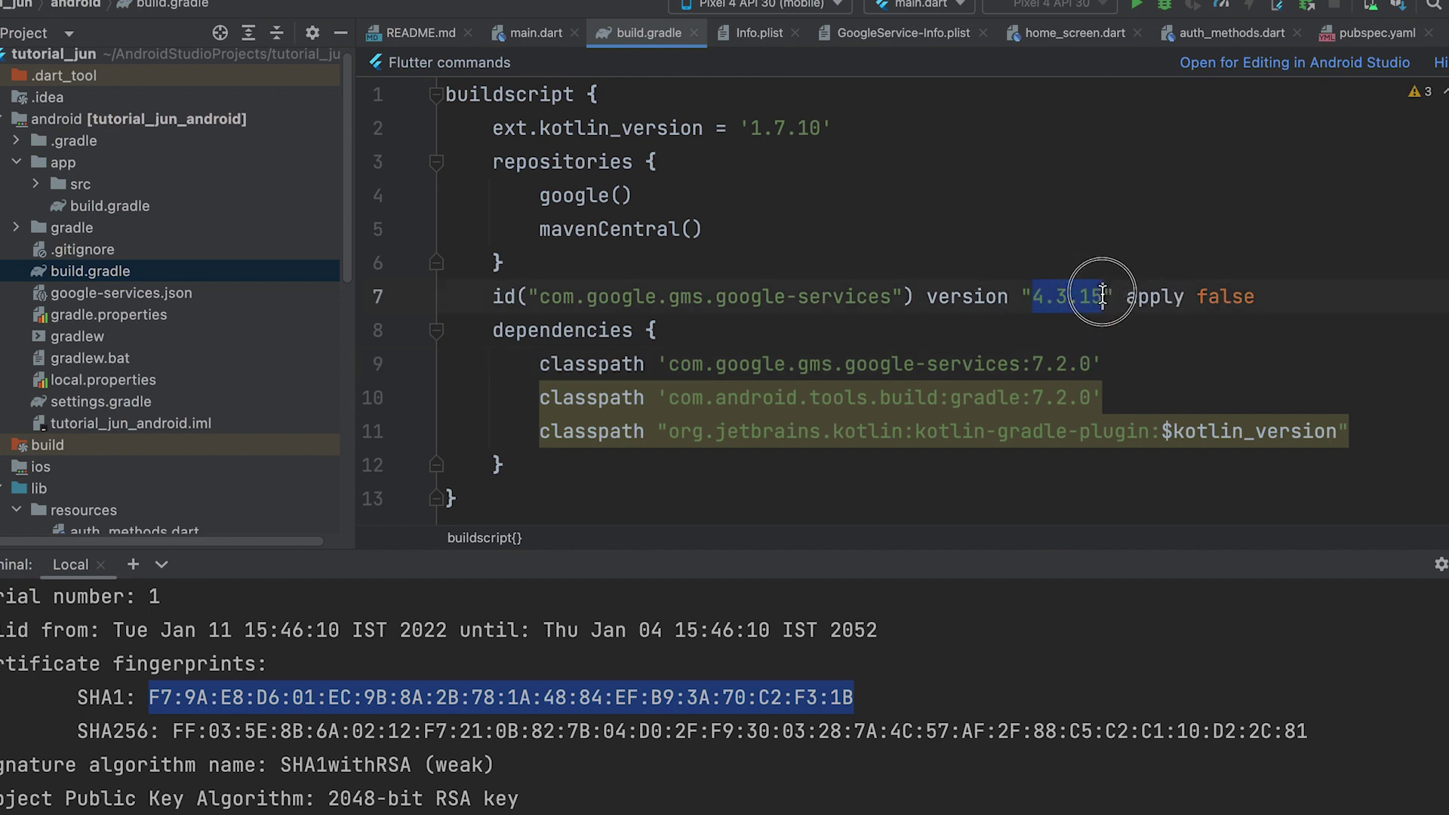
left_click_drag(1031, 364, 1092, 364)
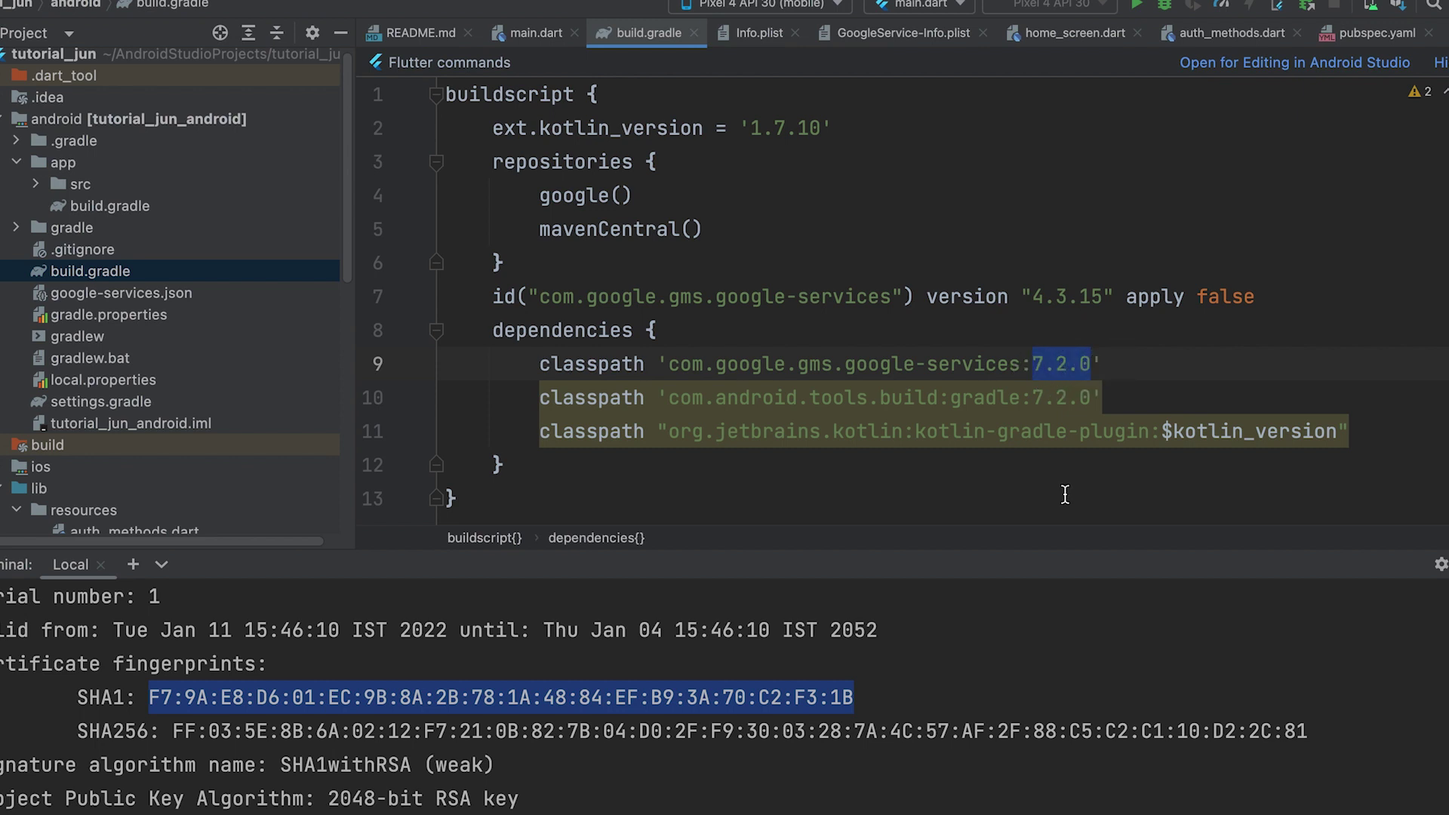
key("super+v")
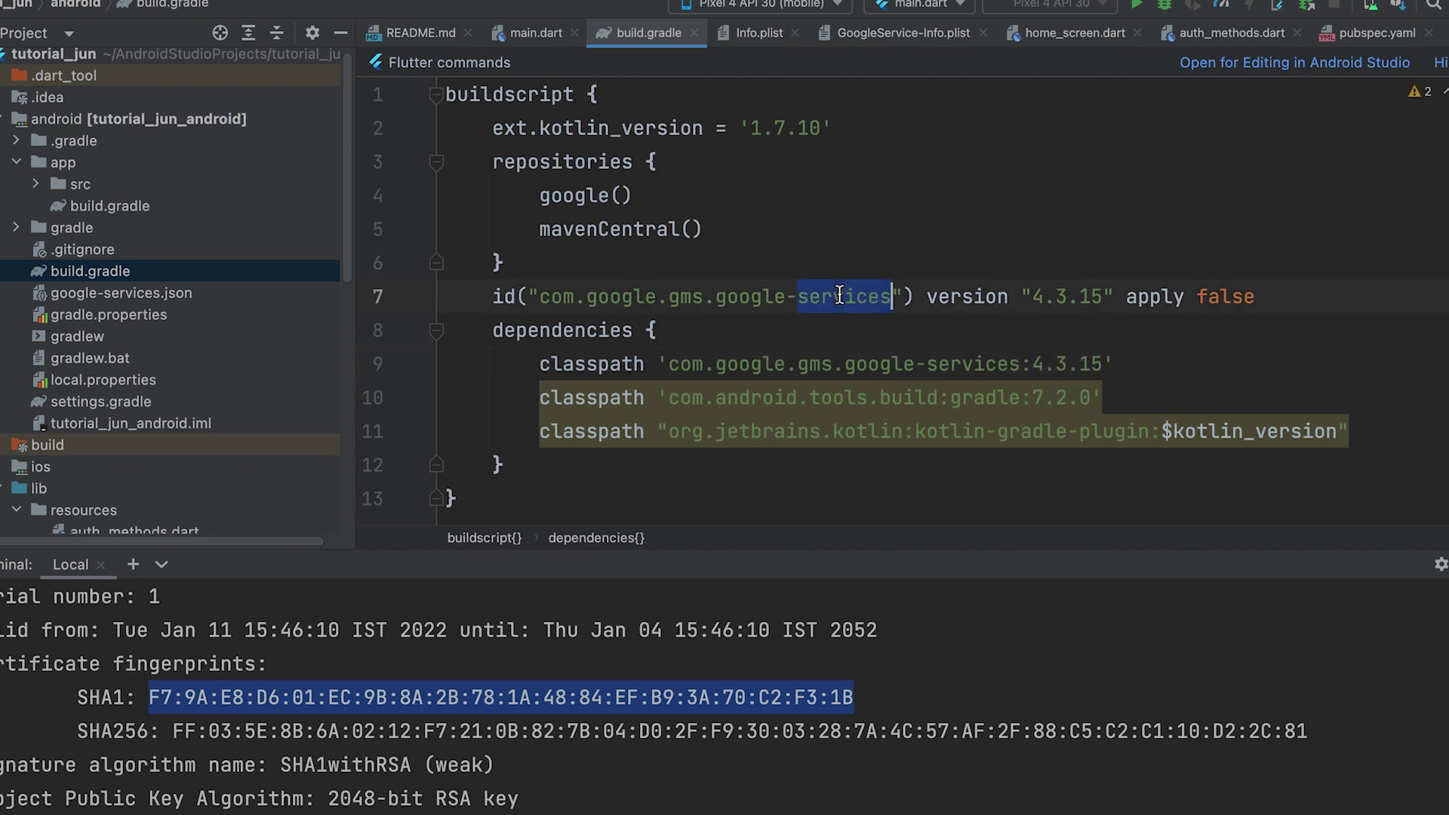
triple_click(844, 296)
key("BackSpace")
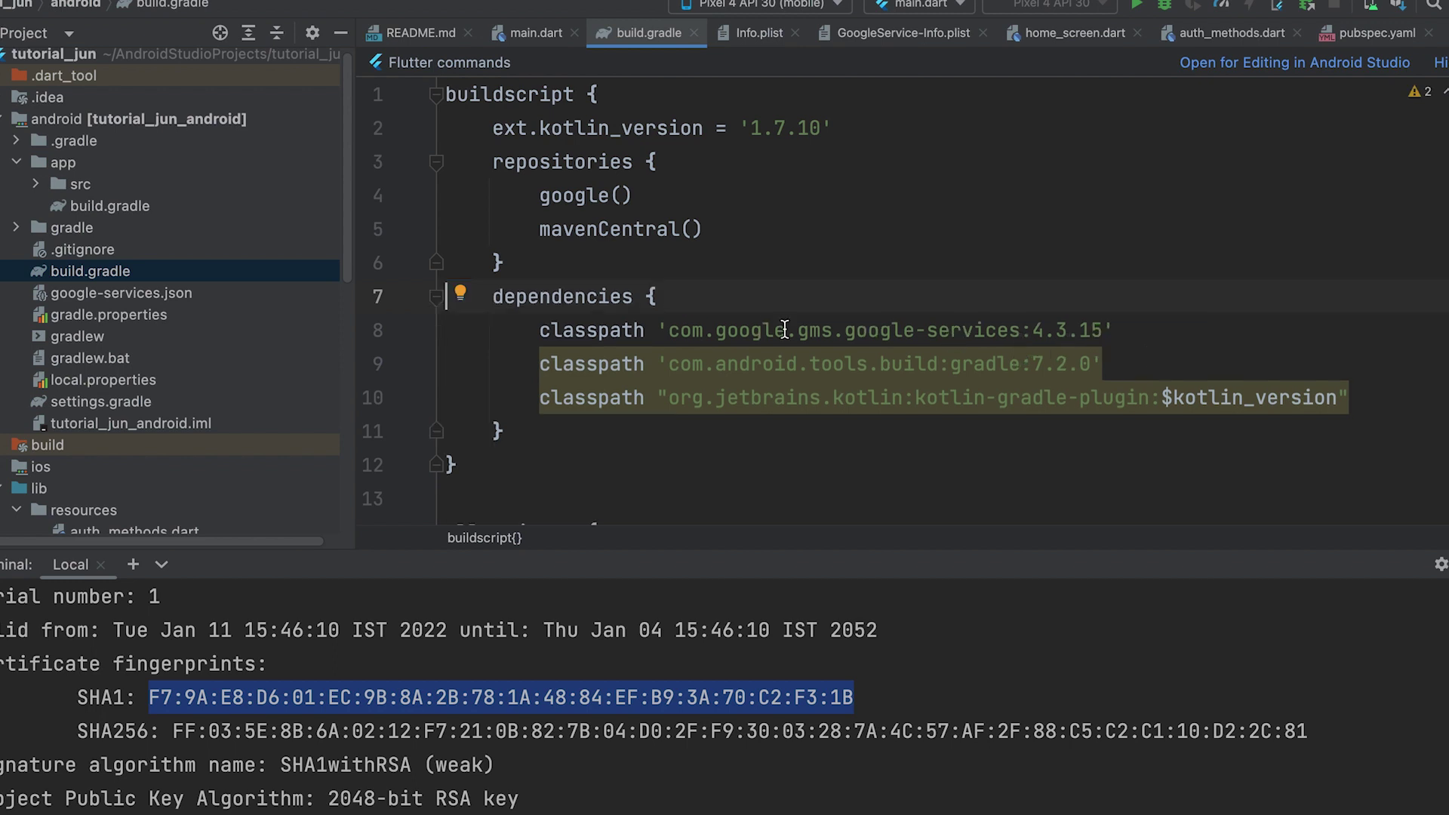
key("Return")
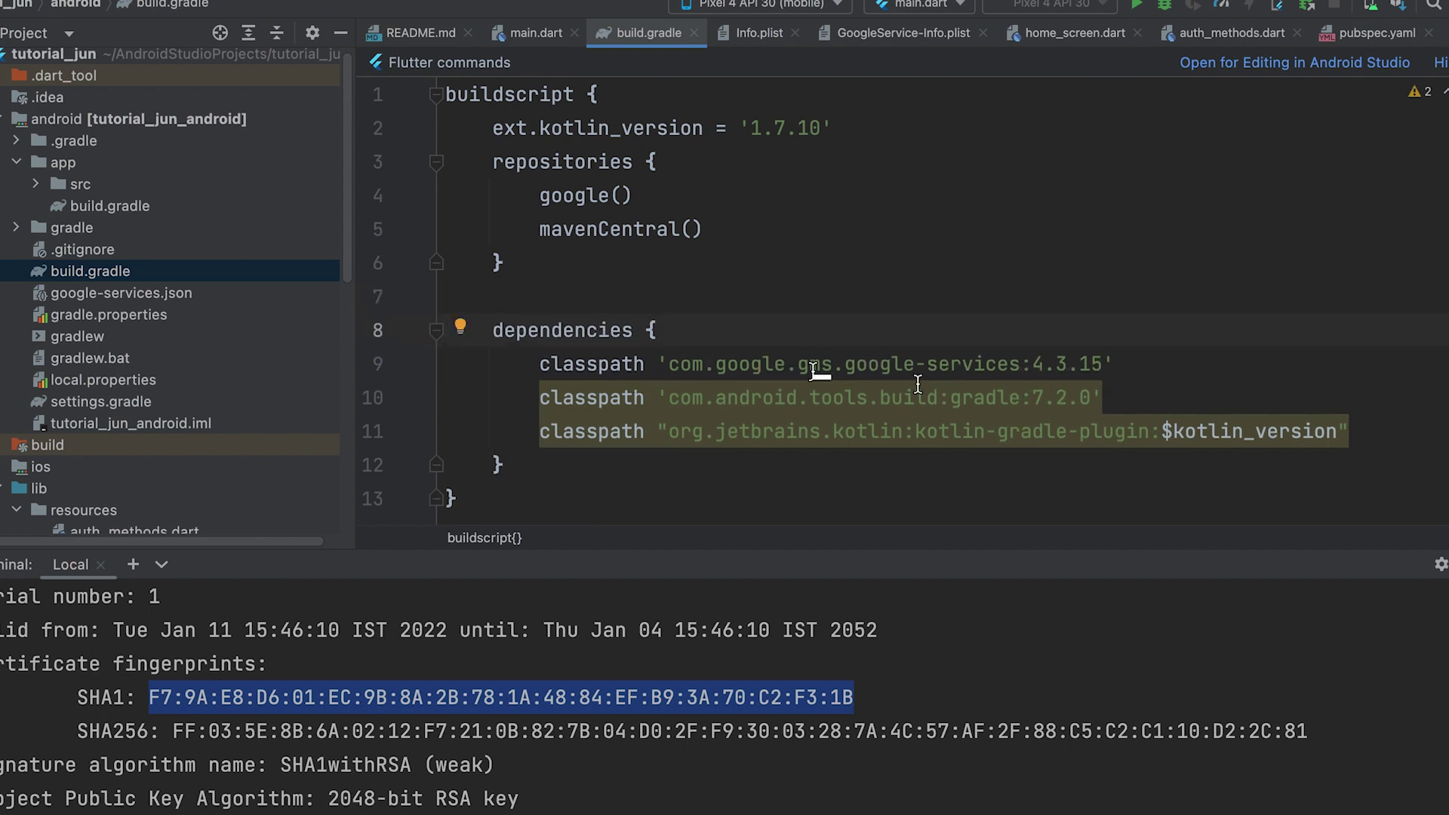
left_click(1087, 374)
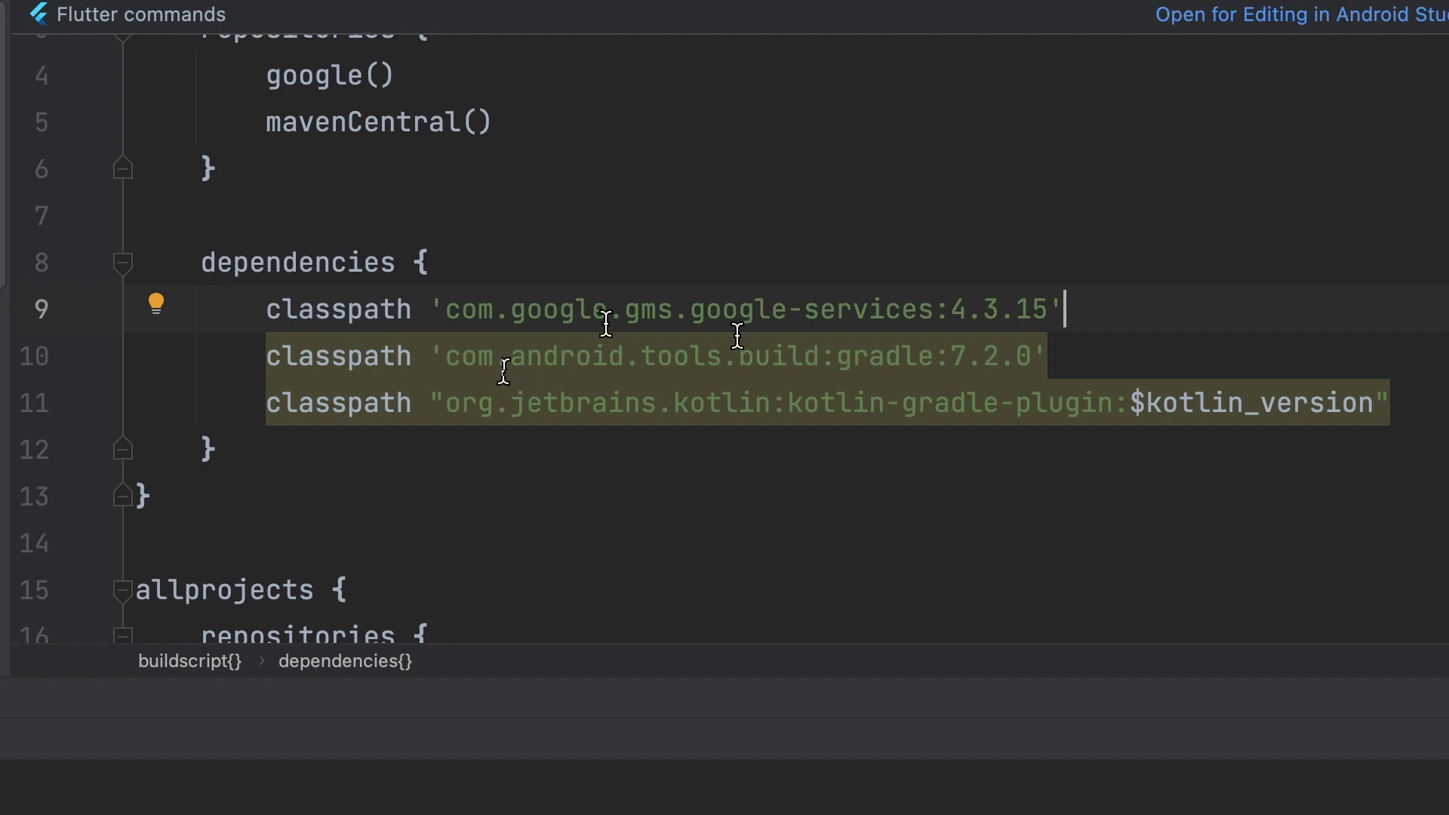
left_click(682, 305)
key("shift+Left")
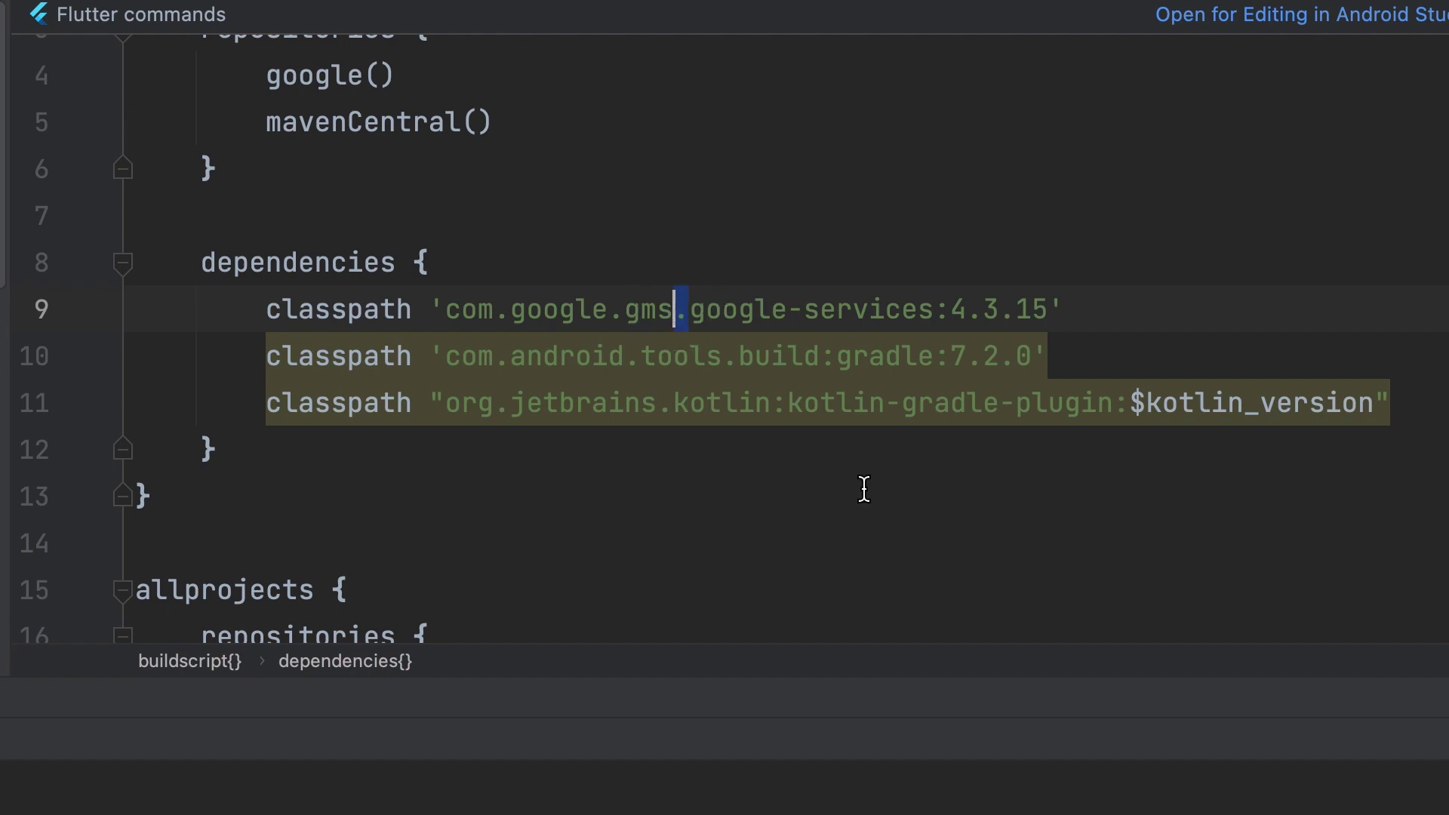
- Turn the dot into a colon, completing classpath 'com.google.gms:google-services:4.3.15'
type(":")
left_click(1174, 299)
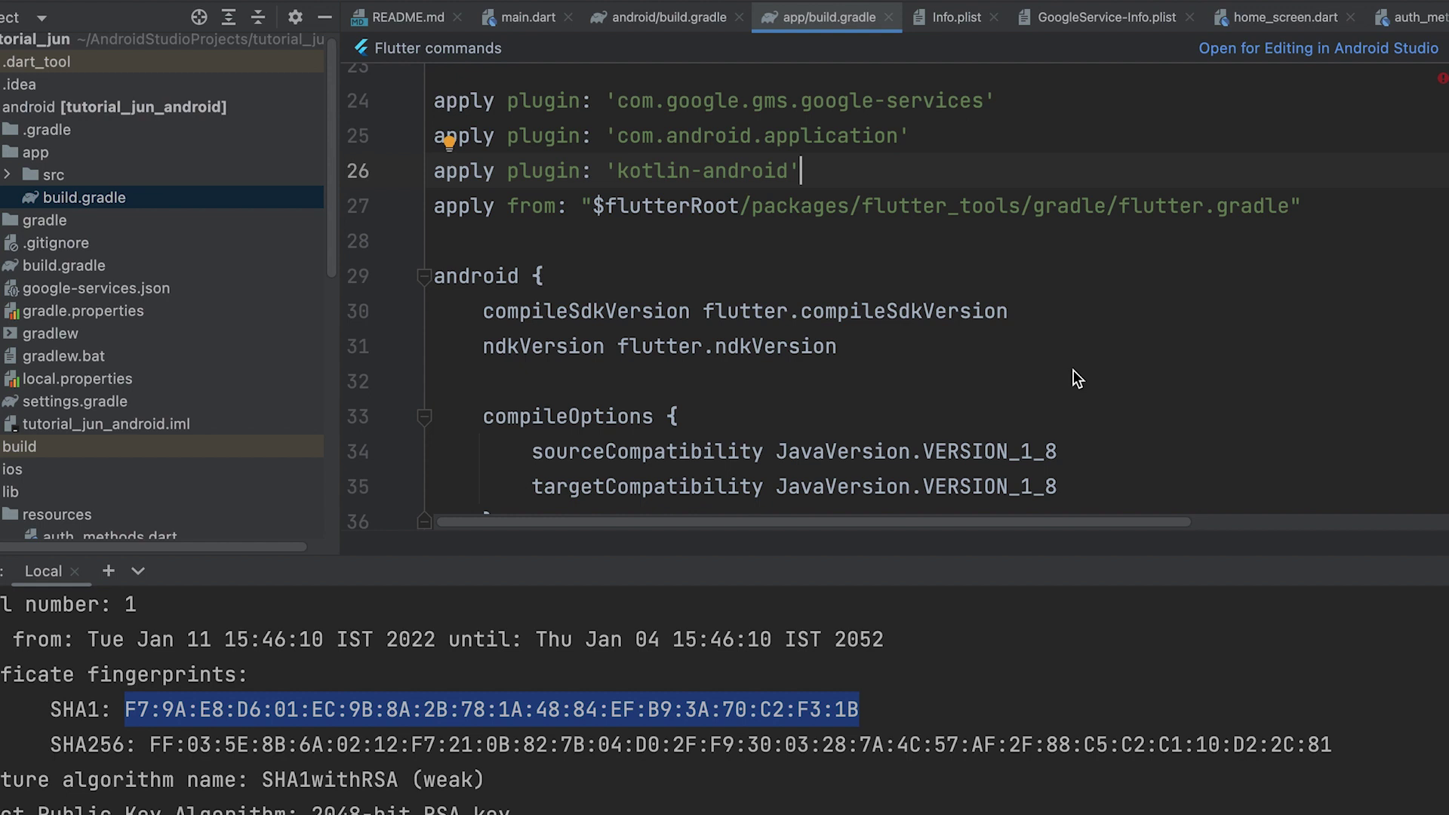
scroll(1073, 370, "down", 2)
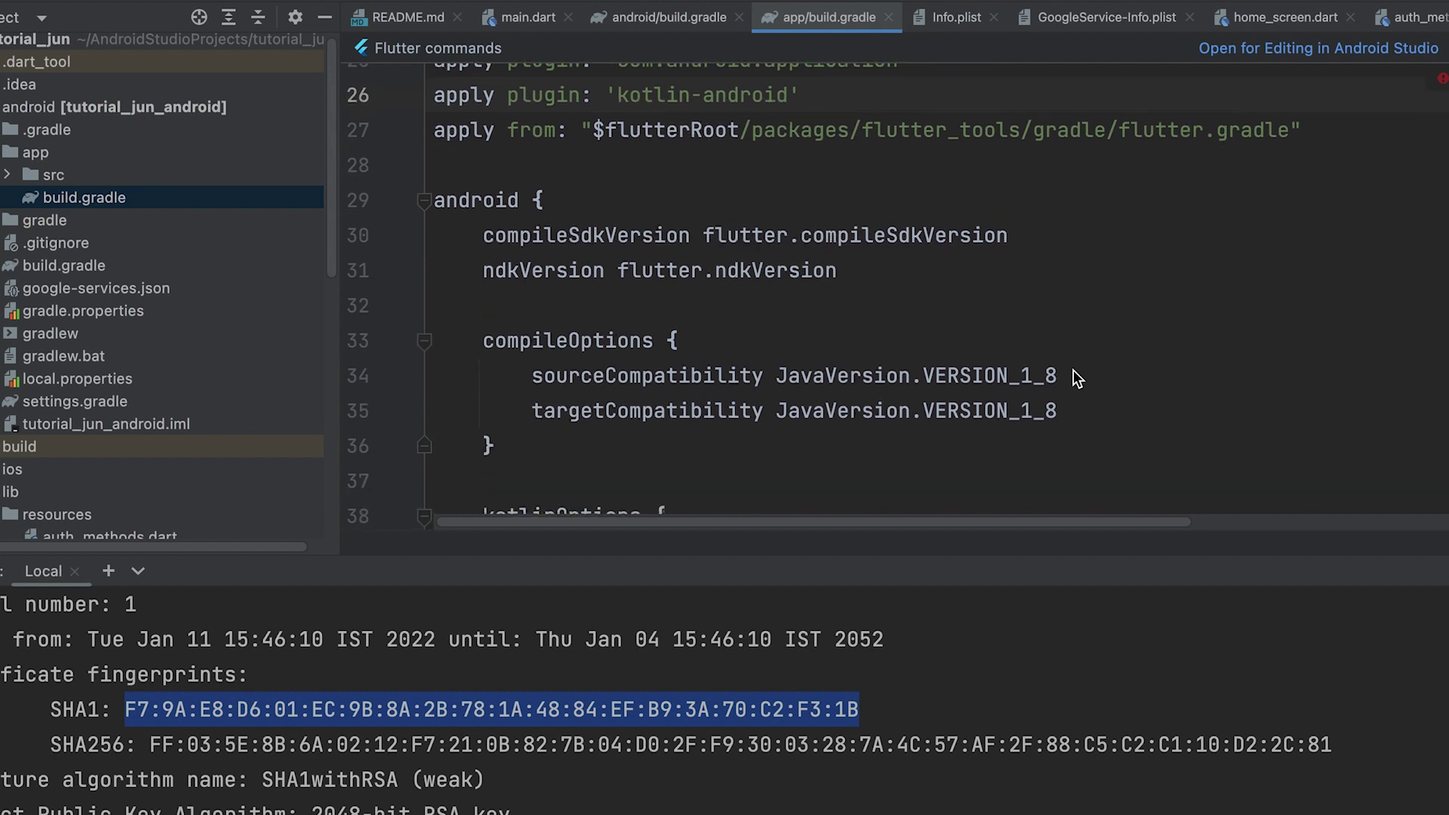
scroll(1074, 369, "down", 5)
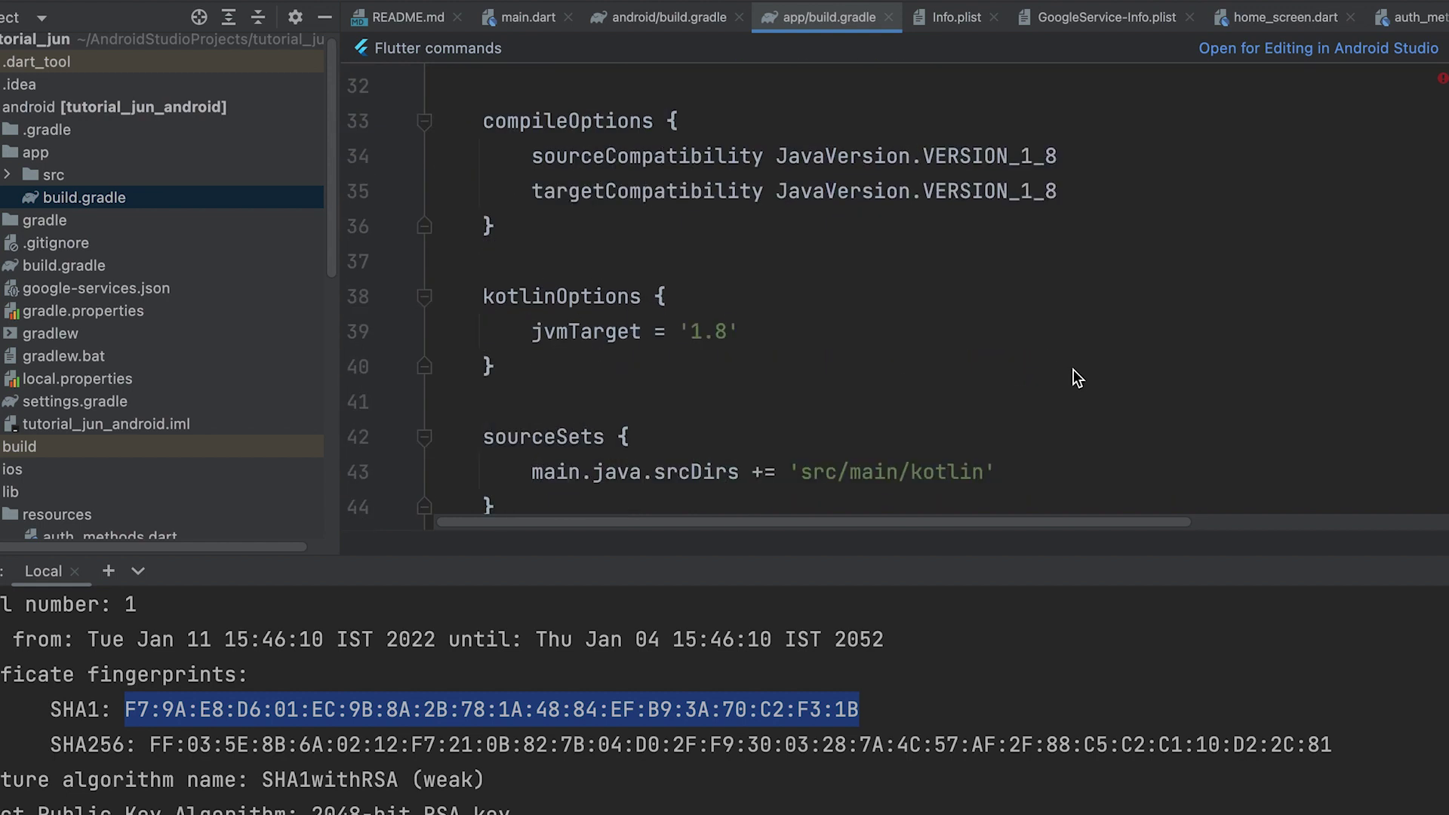
scroll(1074, 370, "down", 5)
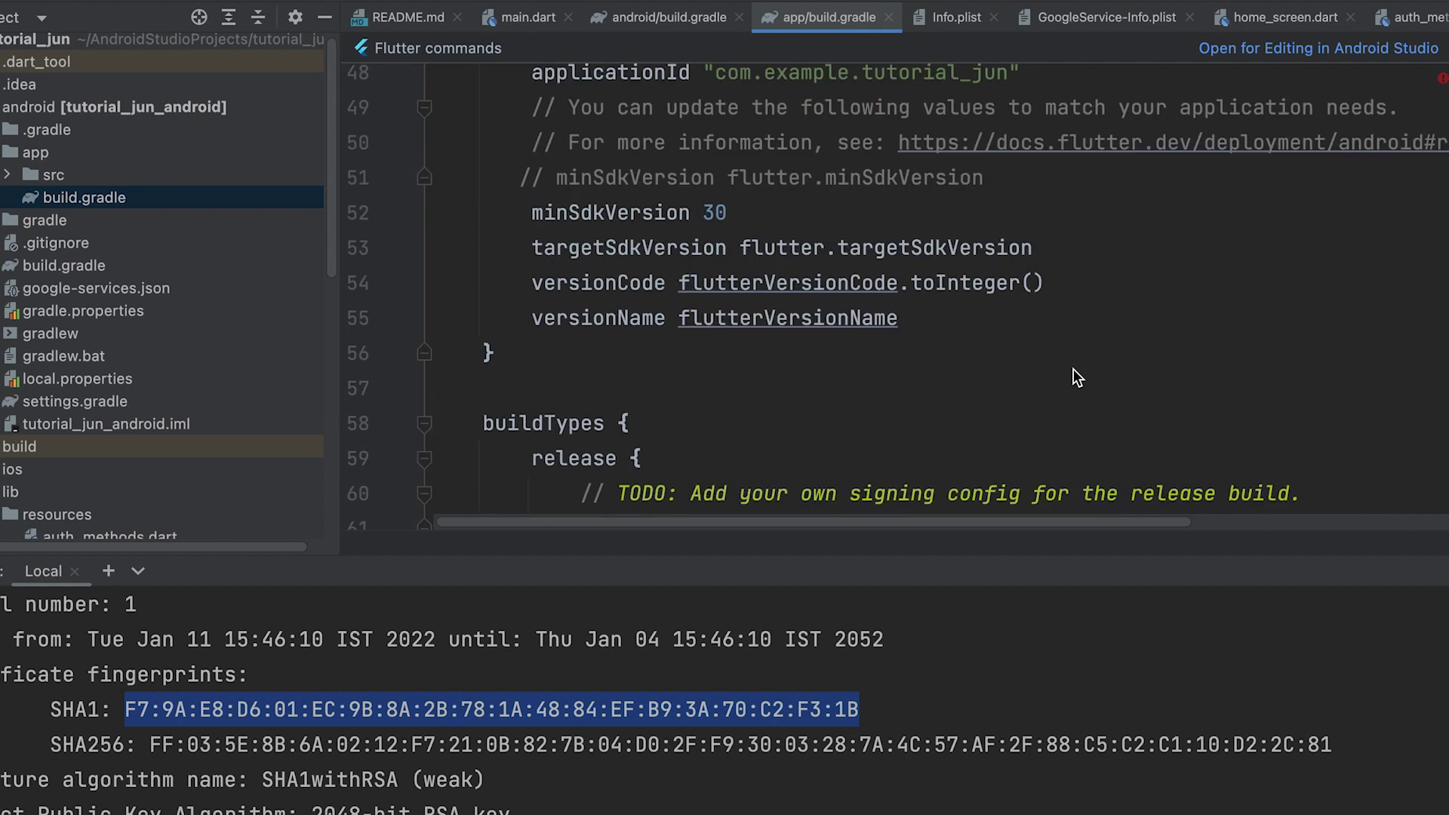
scroll(917, 310, "up", 3)
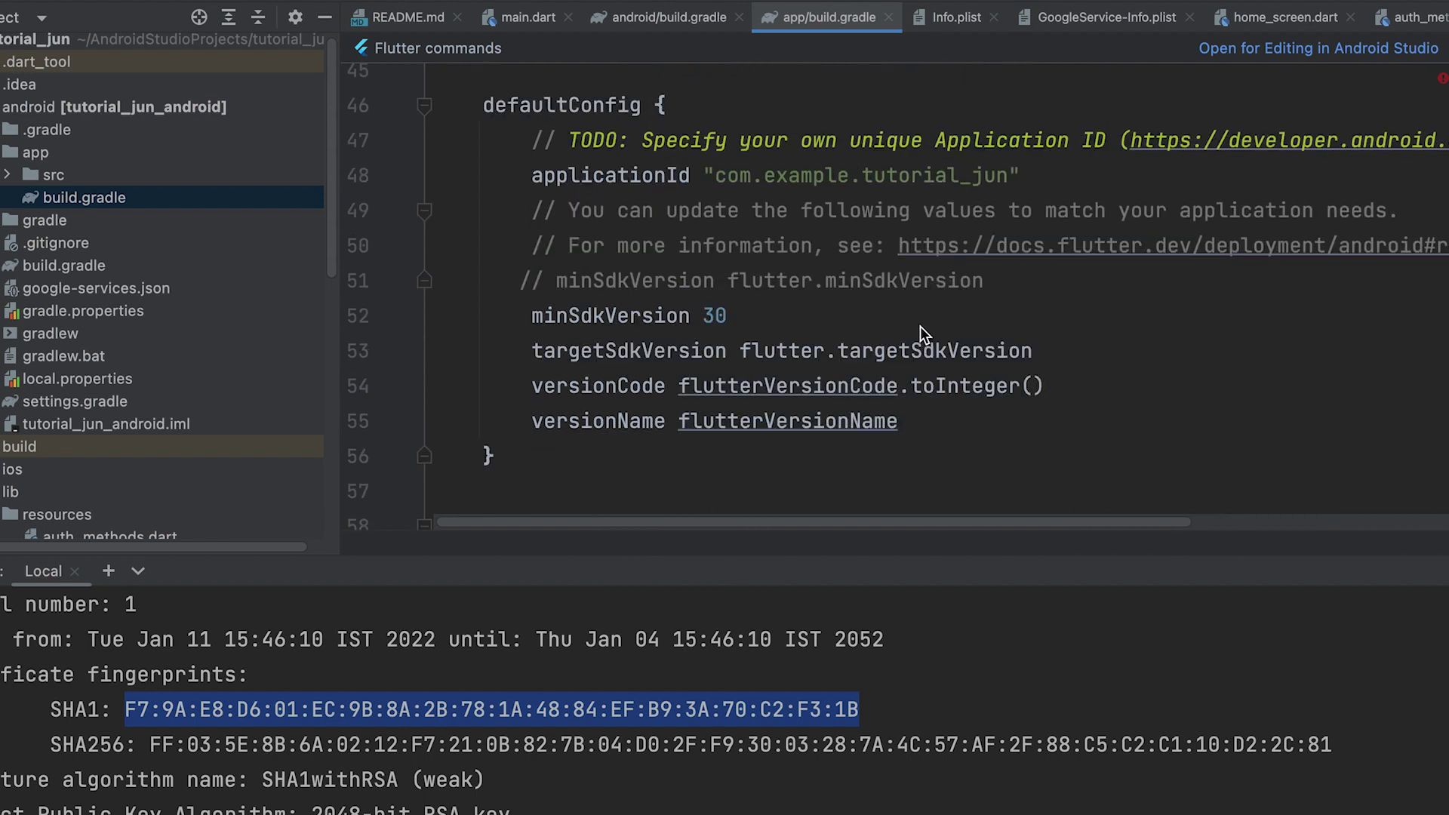
scroll(961, 338, "down", 3)
- Add multiDexEnabled true below versionName in defaultConfig
left_click(1134, 338)
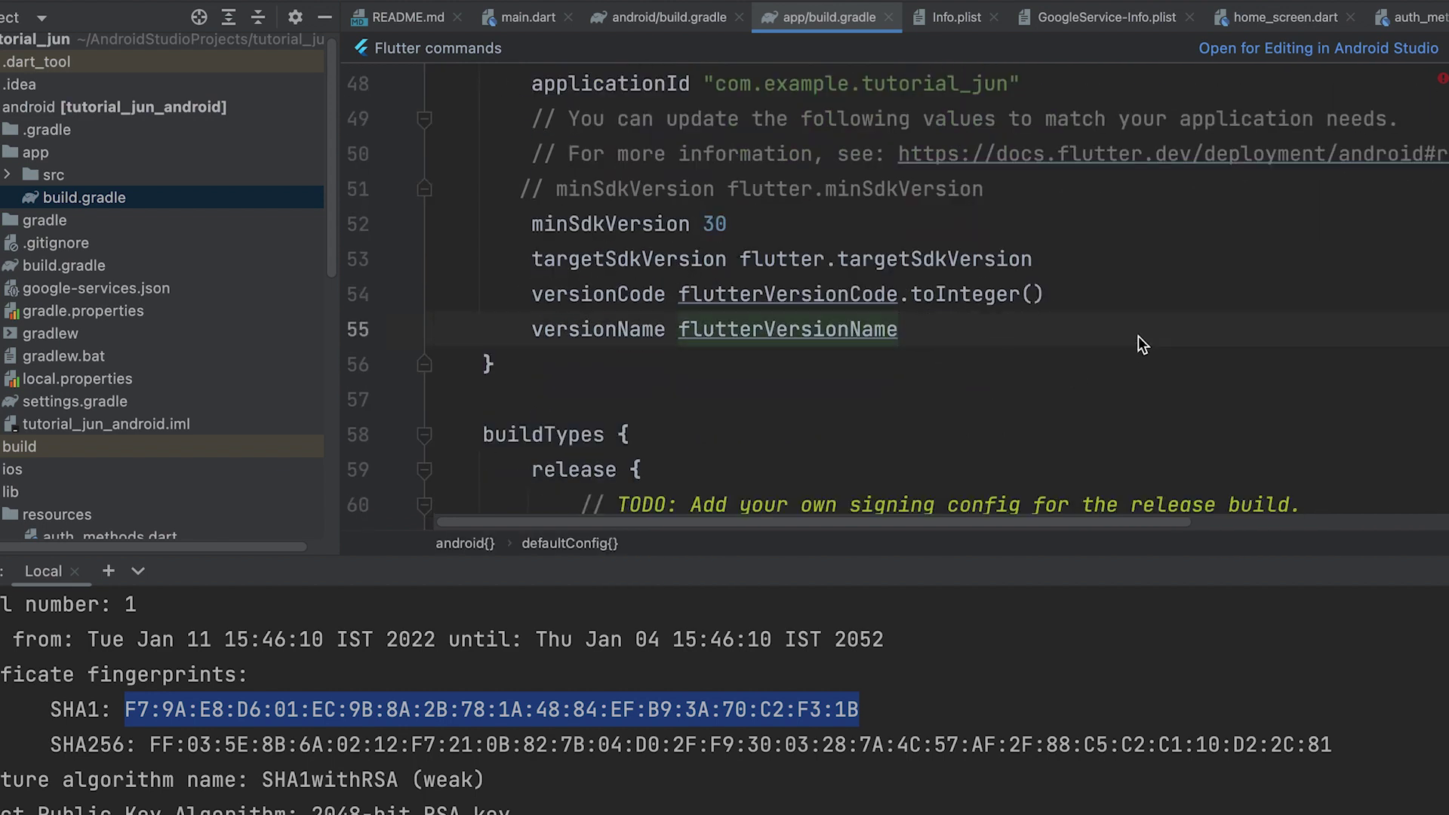
key("Return")
type("mu")
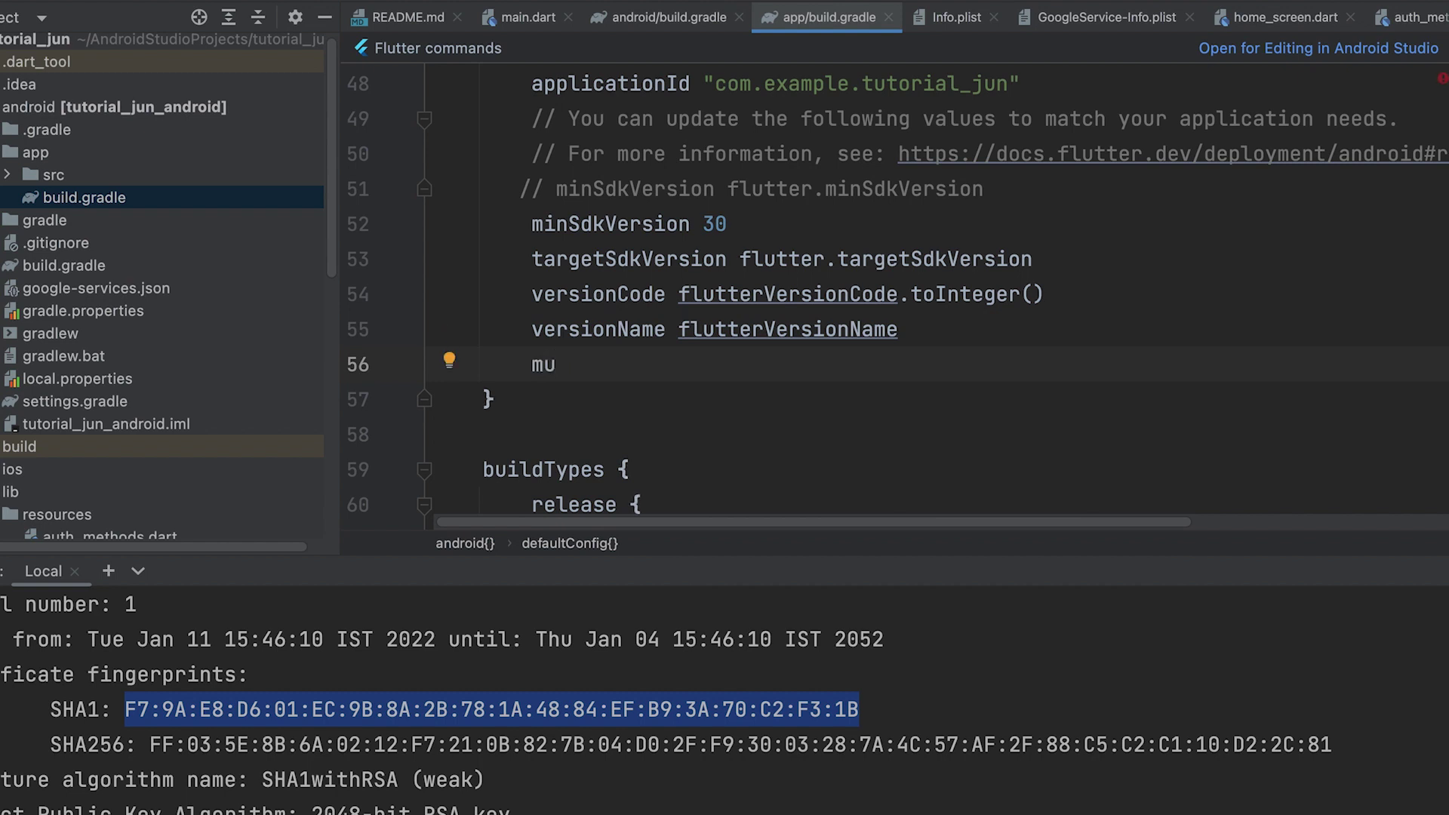
type("ltiDexEna")
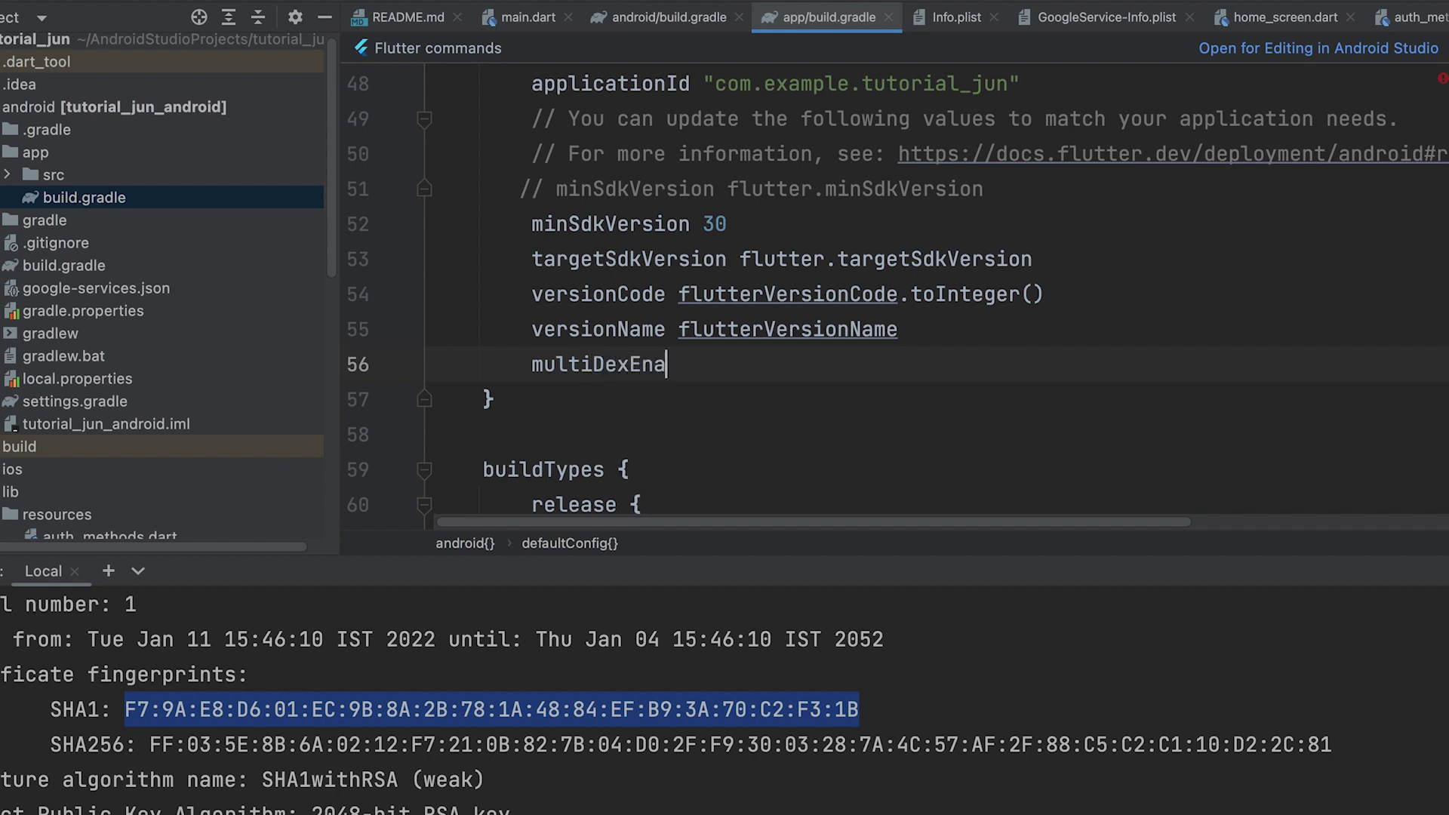
type("bled tr")
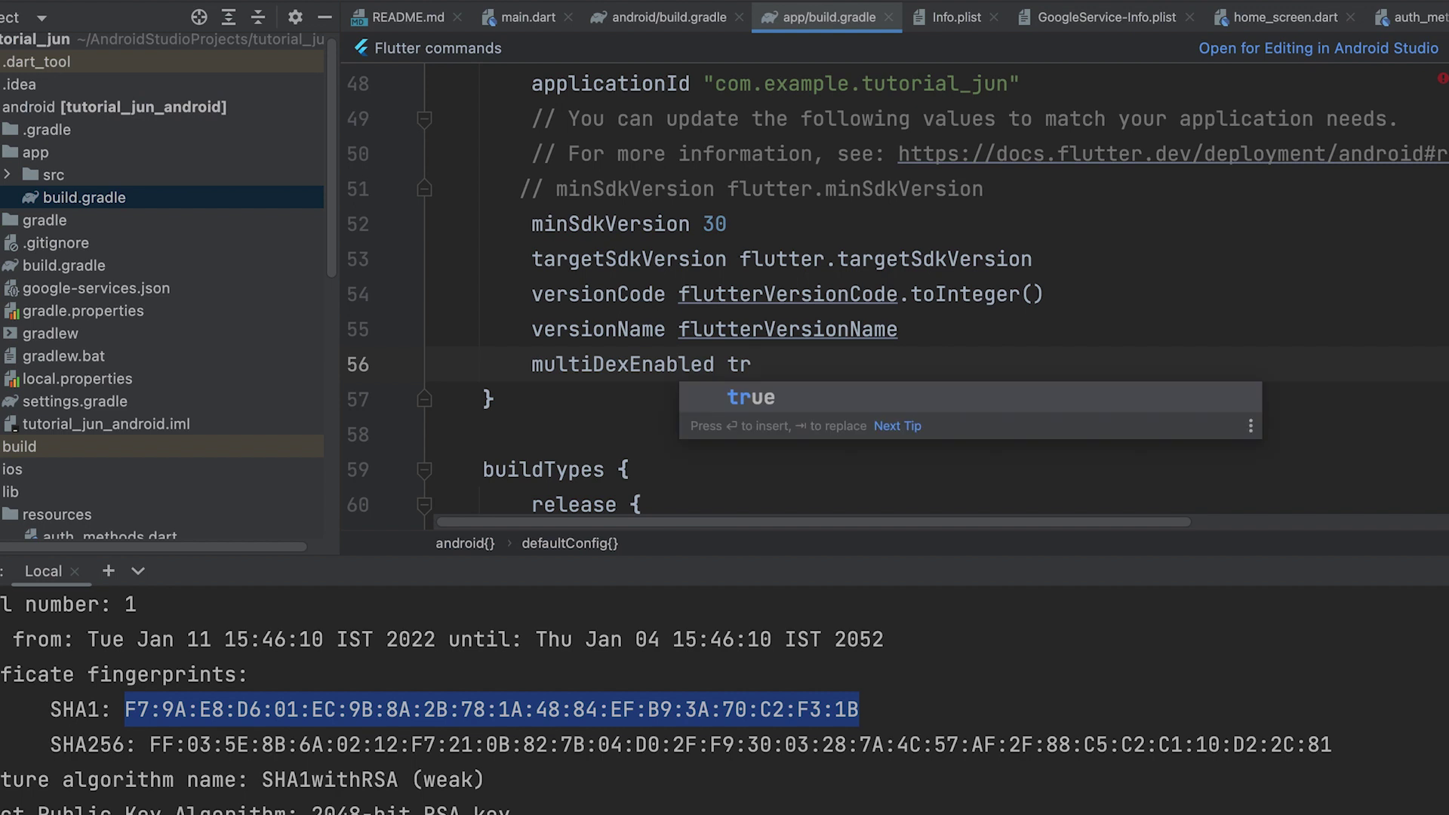
key("Return")
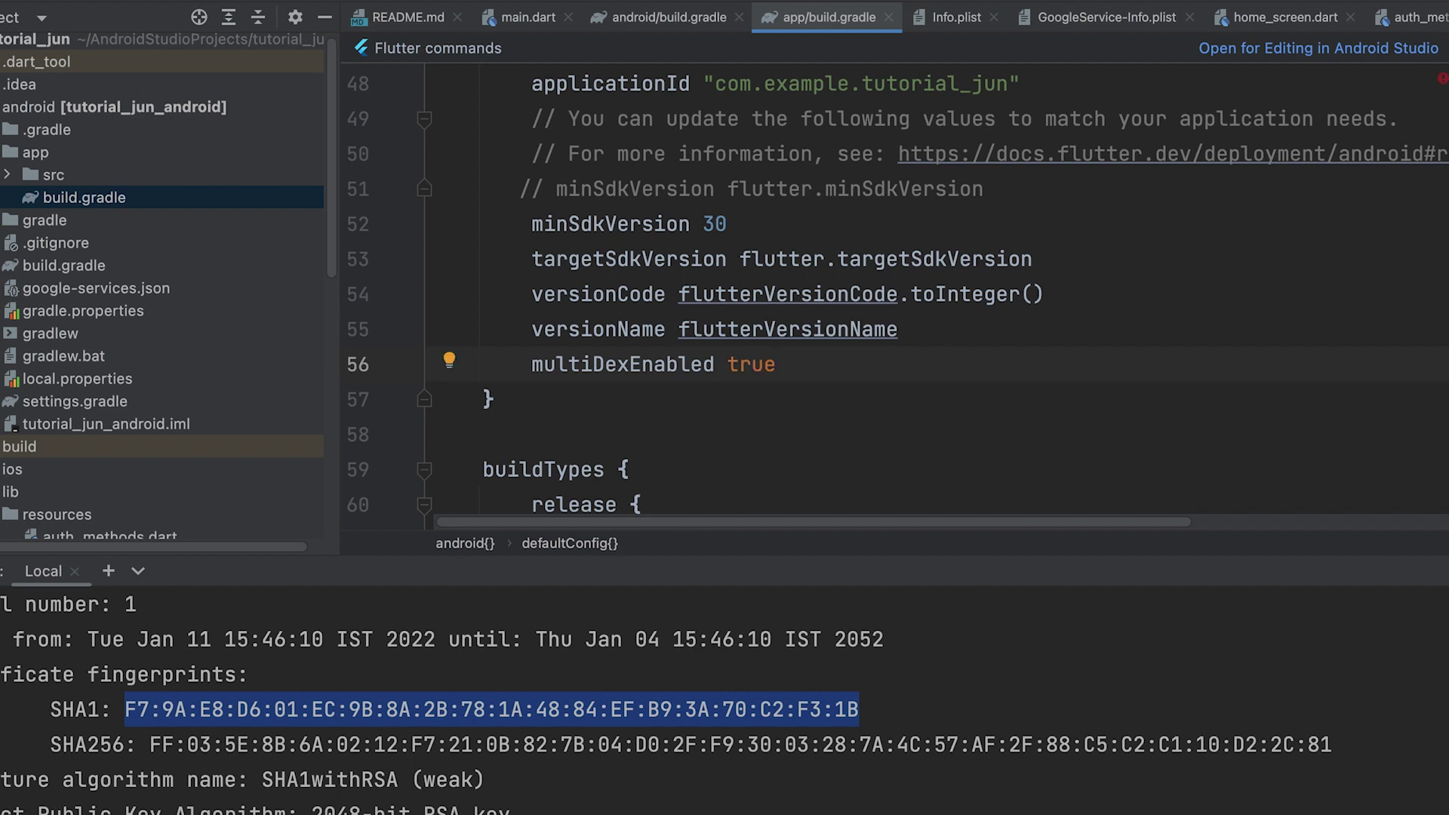
left_click(938, 411)
scroll(939, 363, "up", 1)
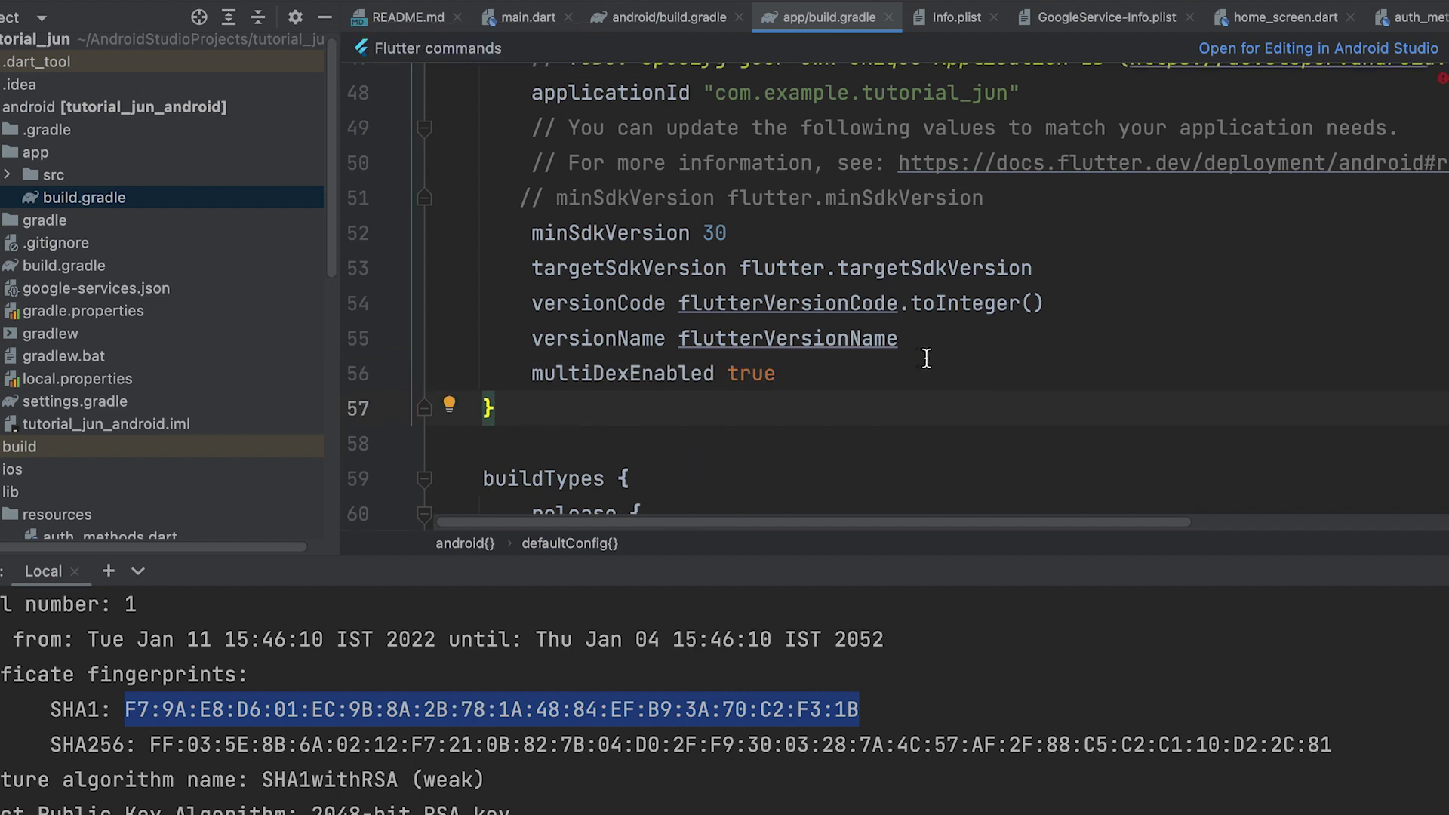
scroll(939, 362, "up", 1)
scroll(992, 369, "down", 1)
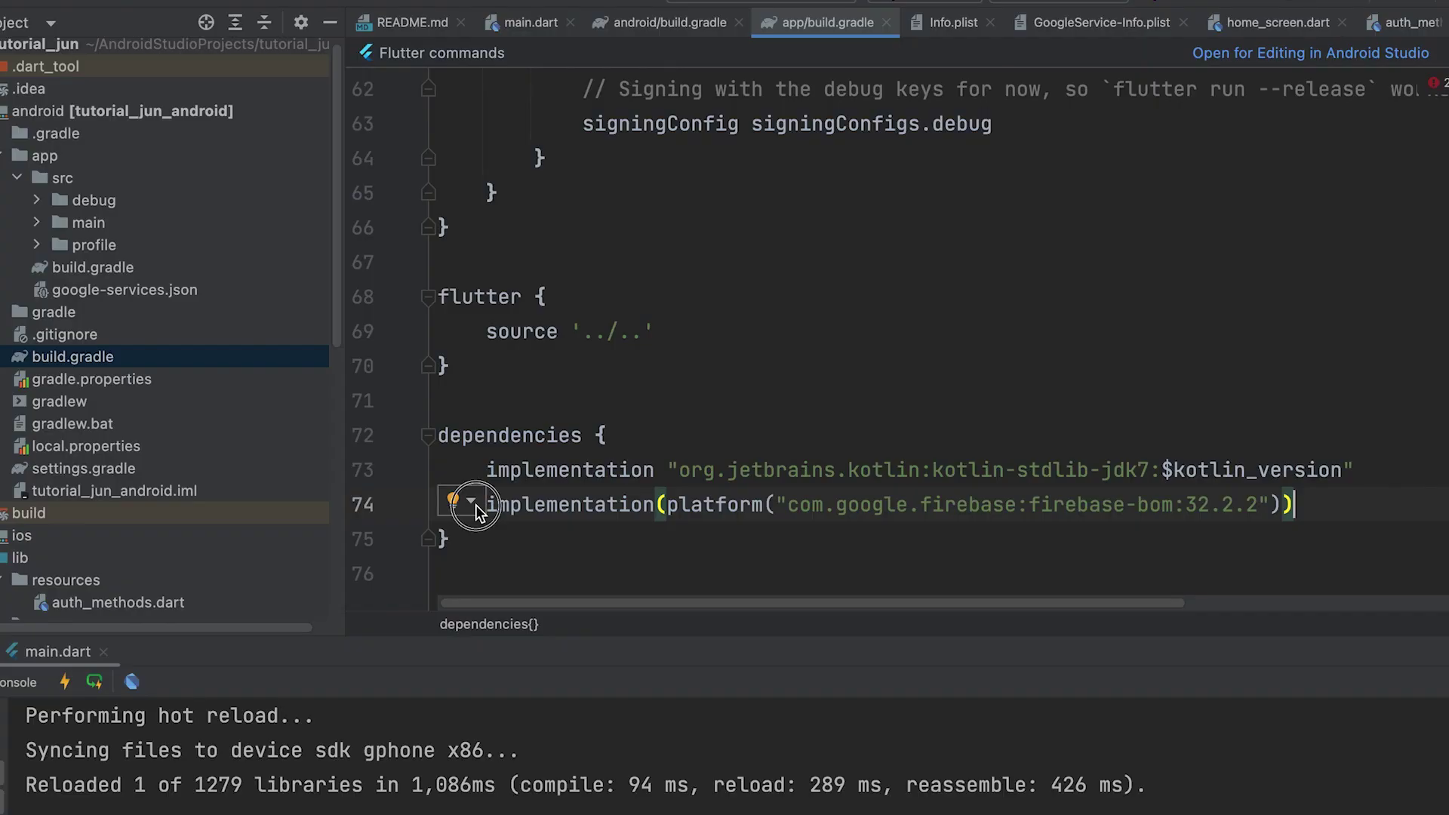
- Check the firebase-bom 32.2.2 platform dependency line, then advance the Firebase wizard past Add SDK
left_click(457, 507)
key("Escape")
left_click_drag(1378, 502, 474, 504)
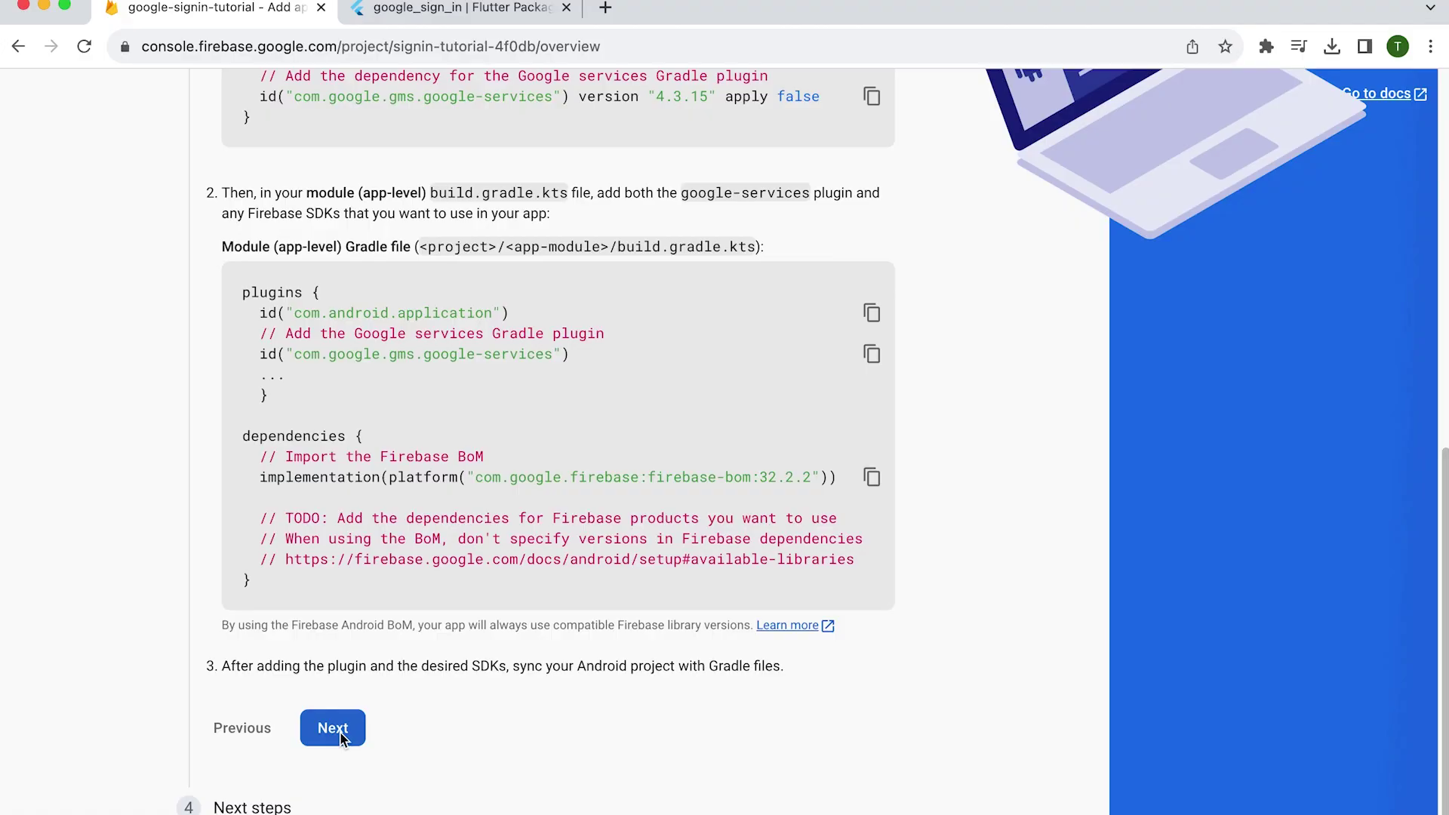
left_click(339, 731)
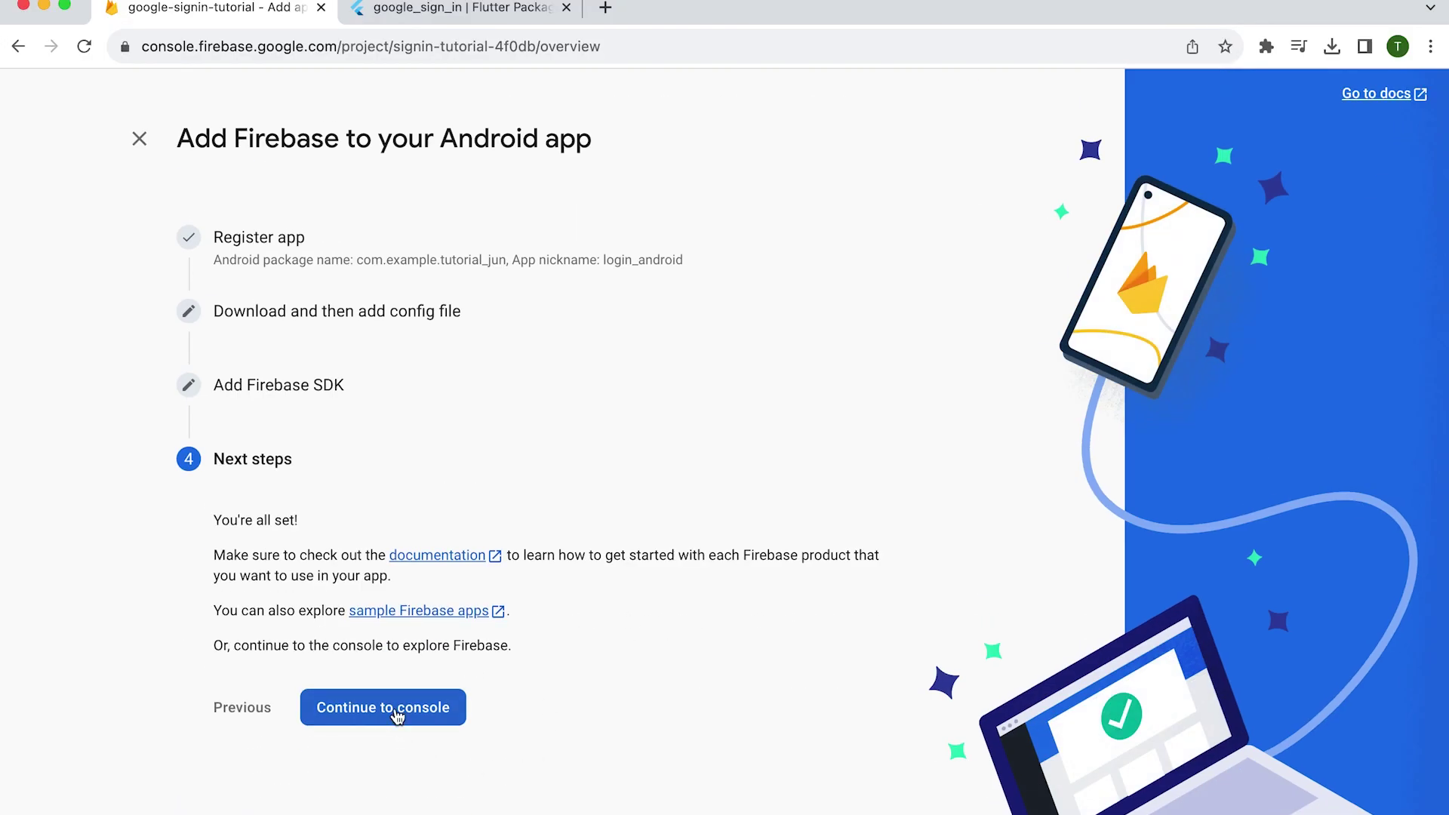
- Choose 'Continue to console' at the end of the login_android setup wizard
left_click(395, 709)
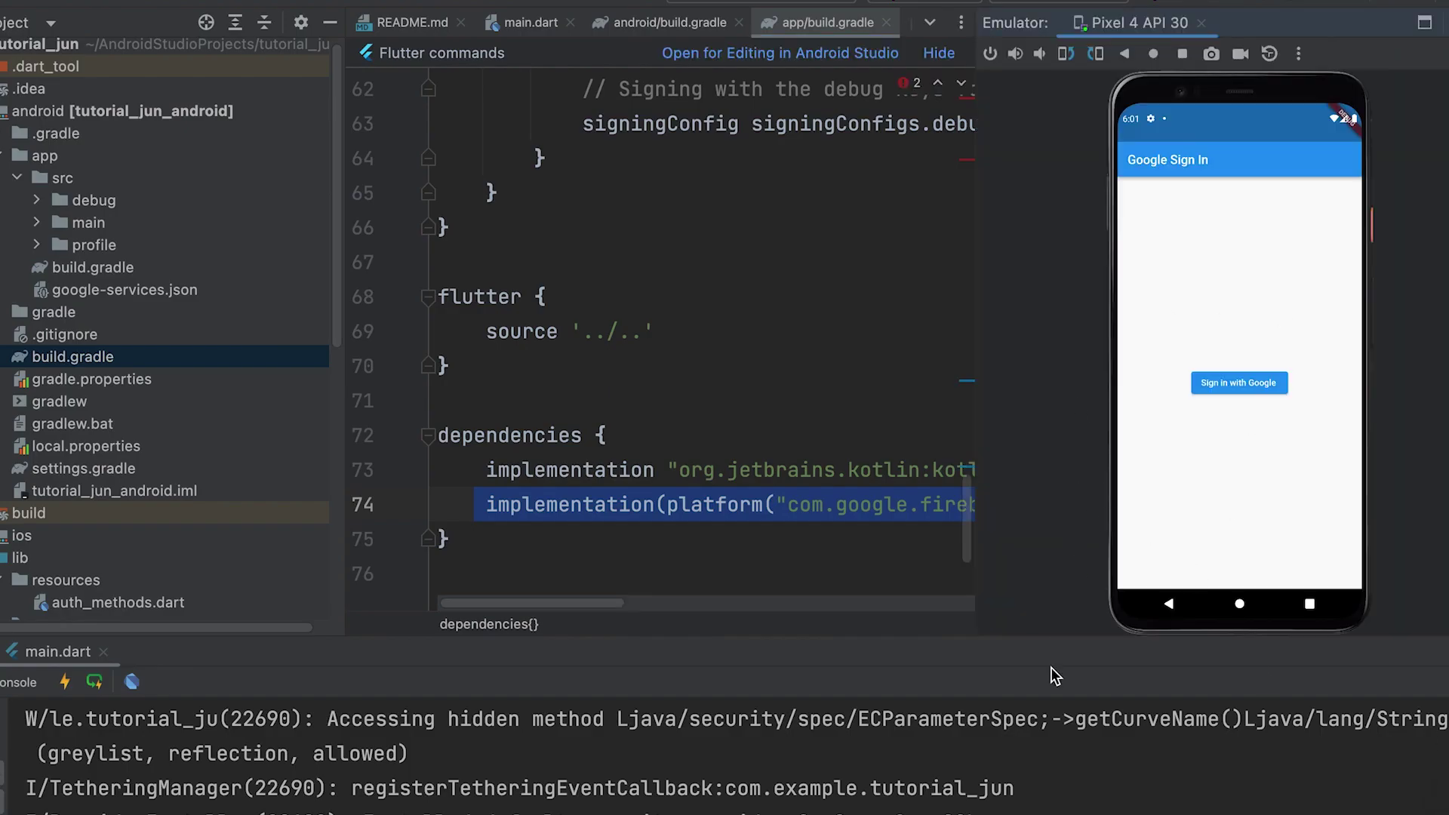
- Collapse the console, then sign into the emulator app with the Google account's e-mail and password
left_click_drag(1023, 646, 1060, 812)
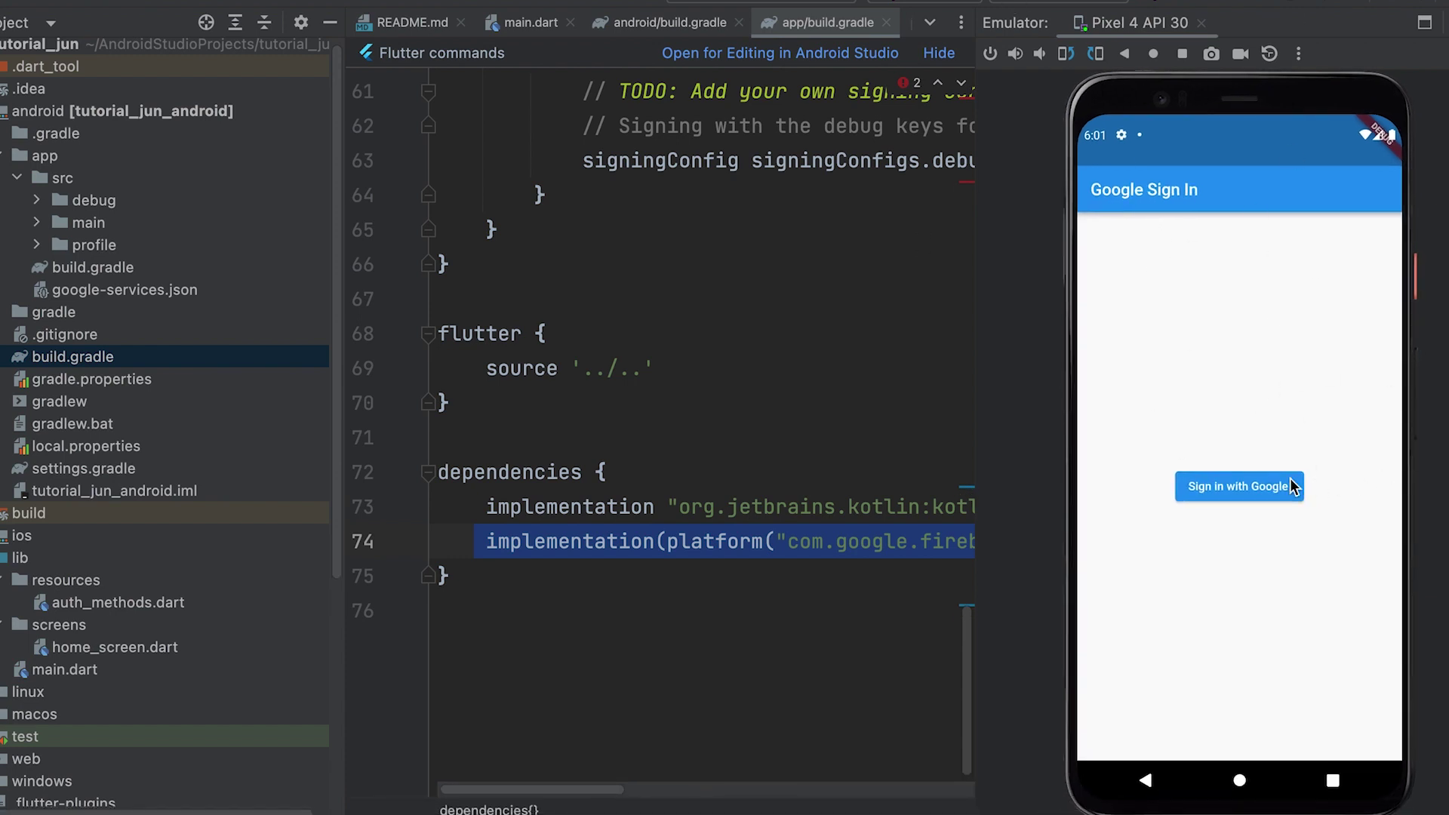
left_click(1238, 492)
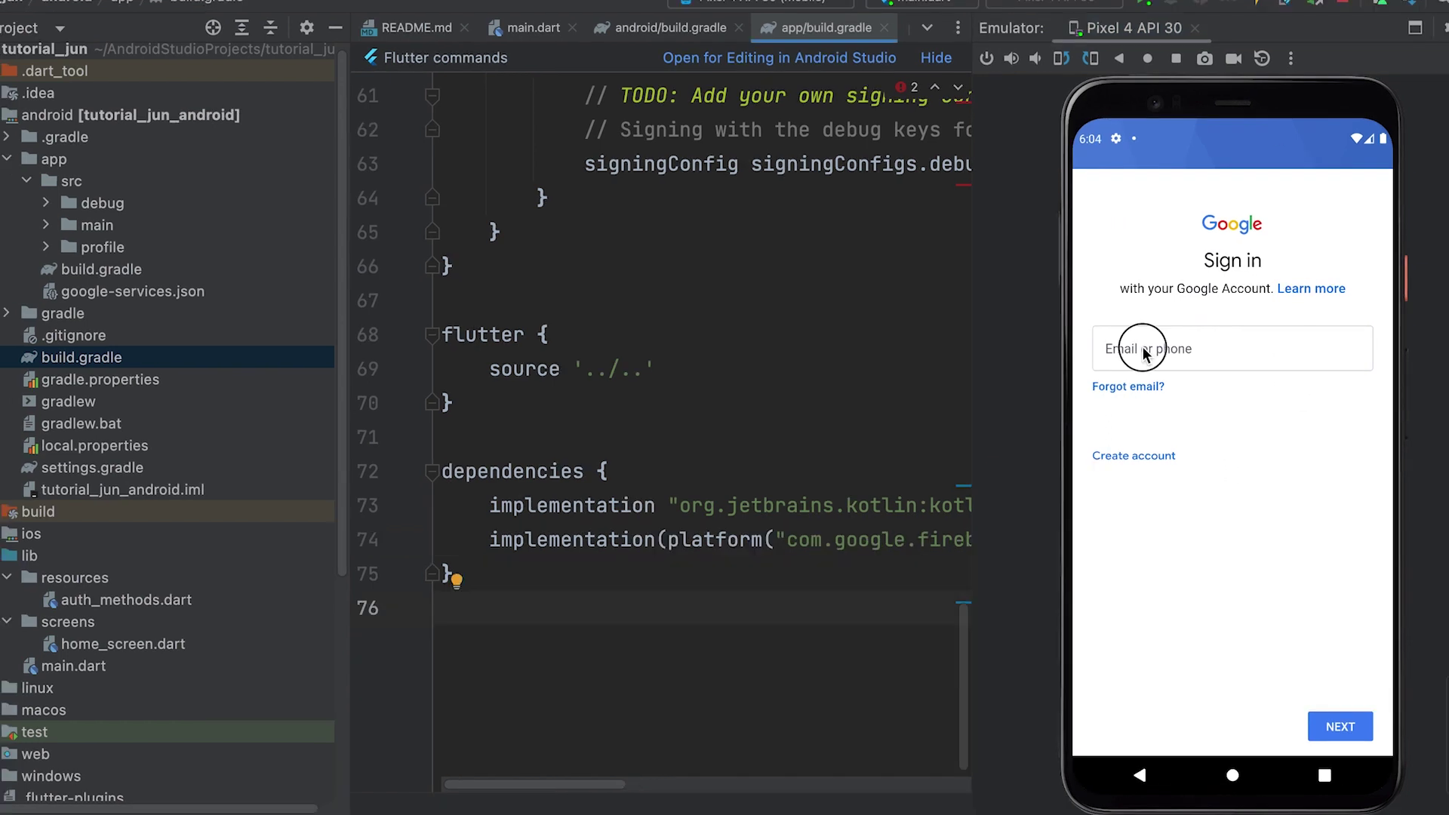
left_click(1218, 355)
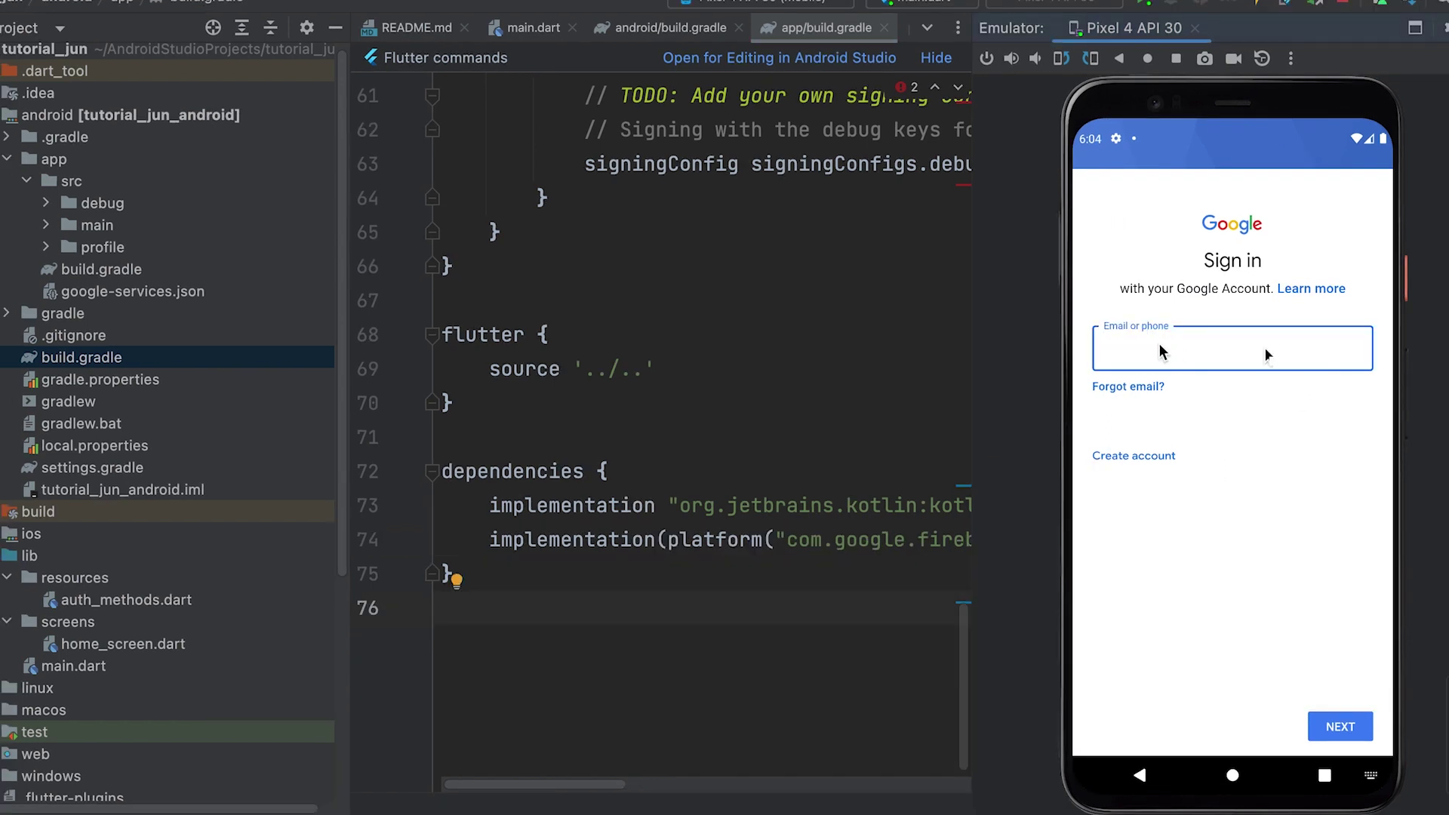
key("ctrl+v")
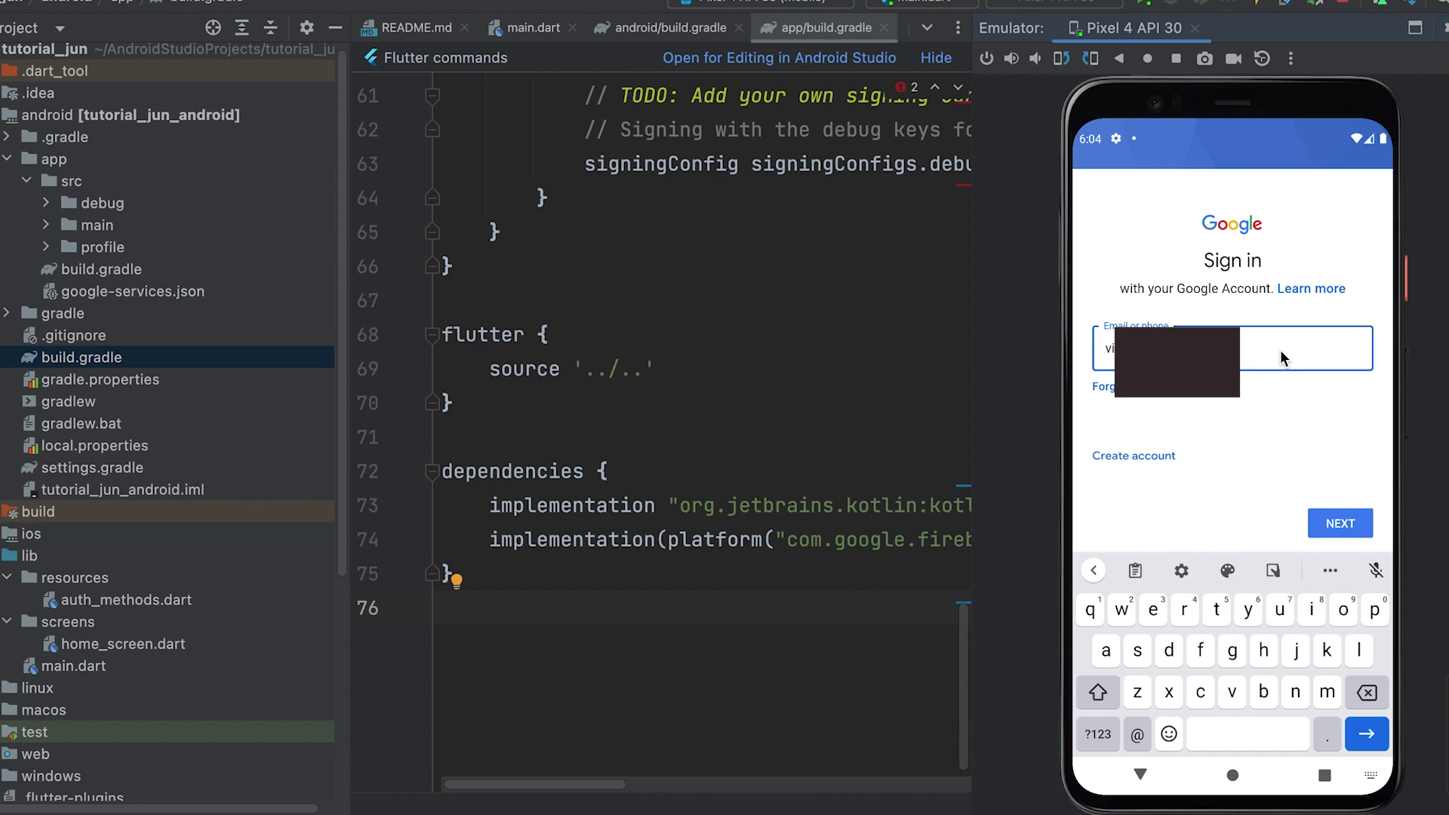
left_click(1348, 528)
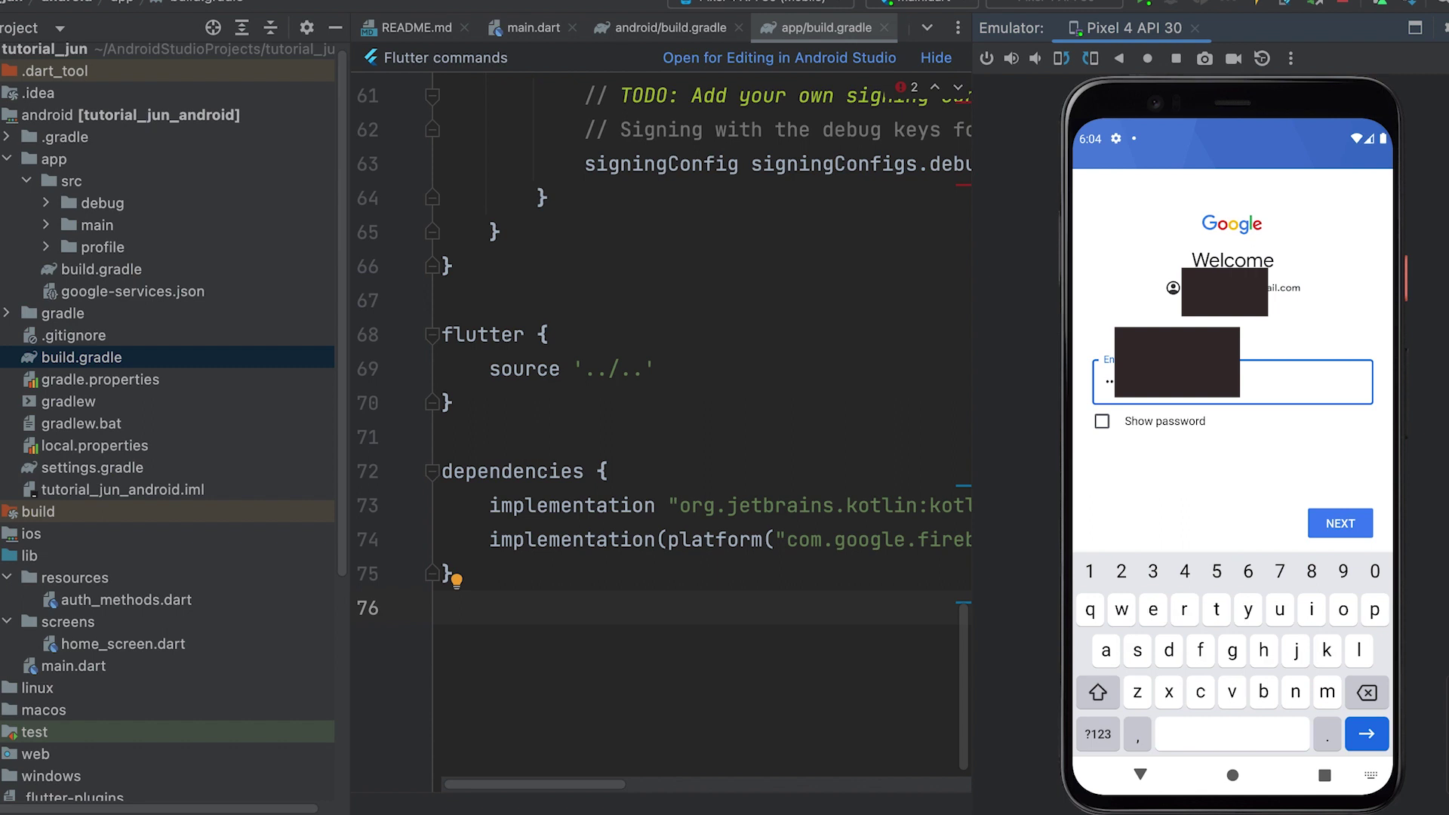
left_click(1341, 524)
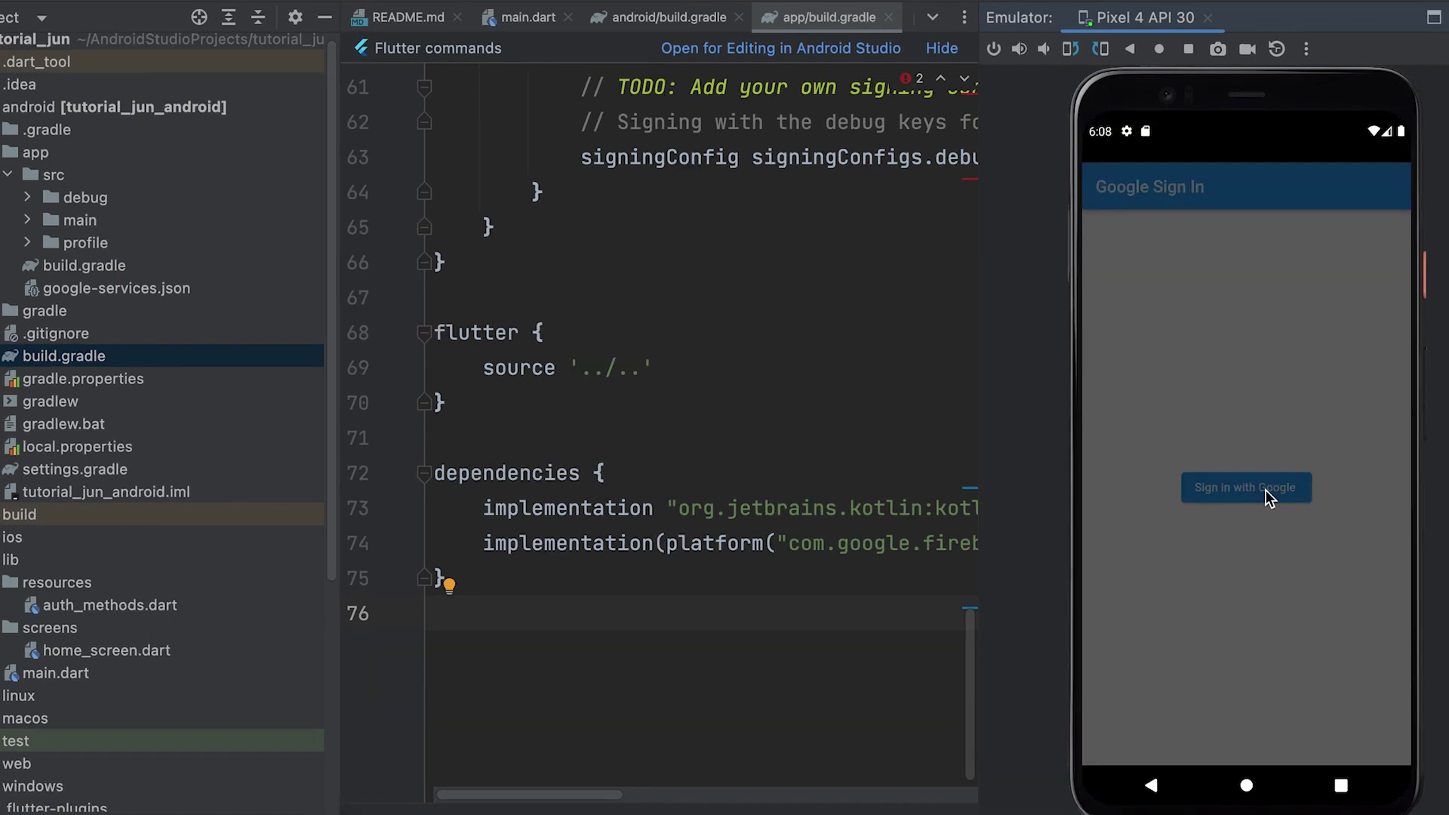
- Finish sign-in, then check Authentication users and both user documents in the Firestore users collection
left_click(1265, 489)
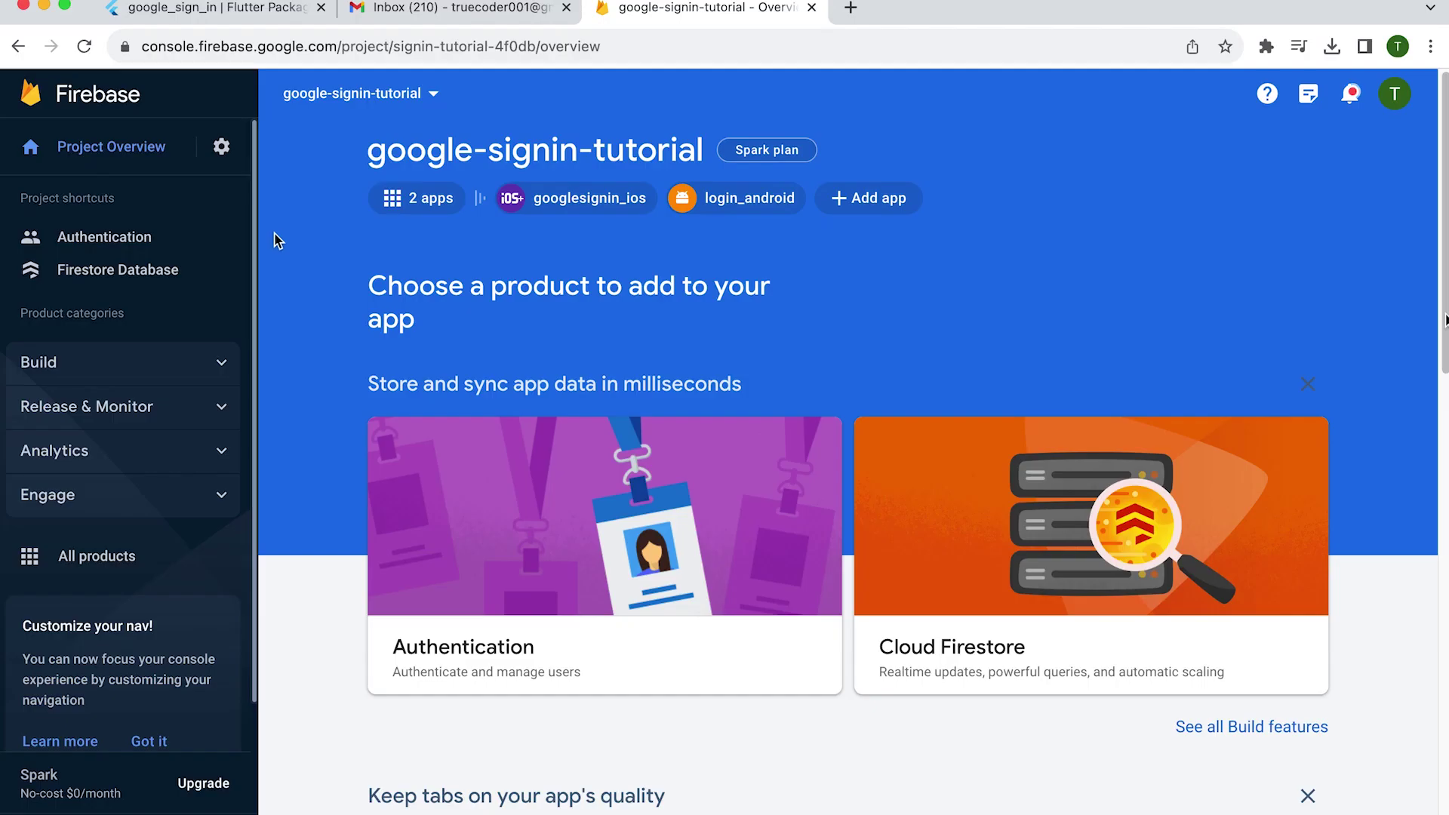
left_click(91, 238)
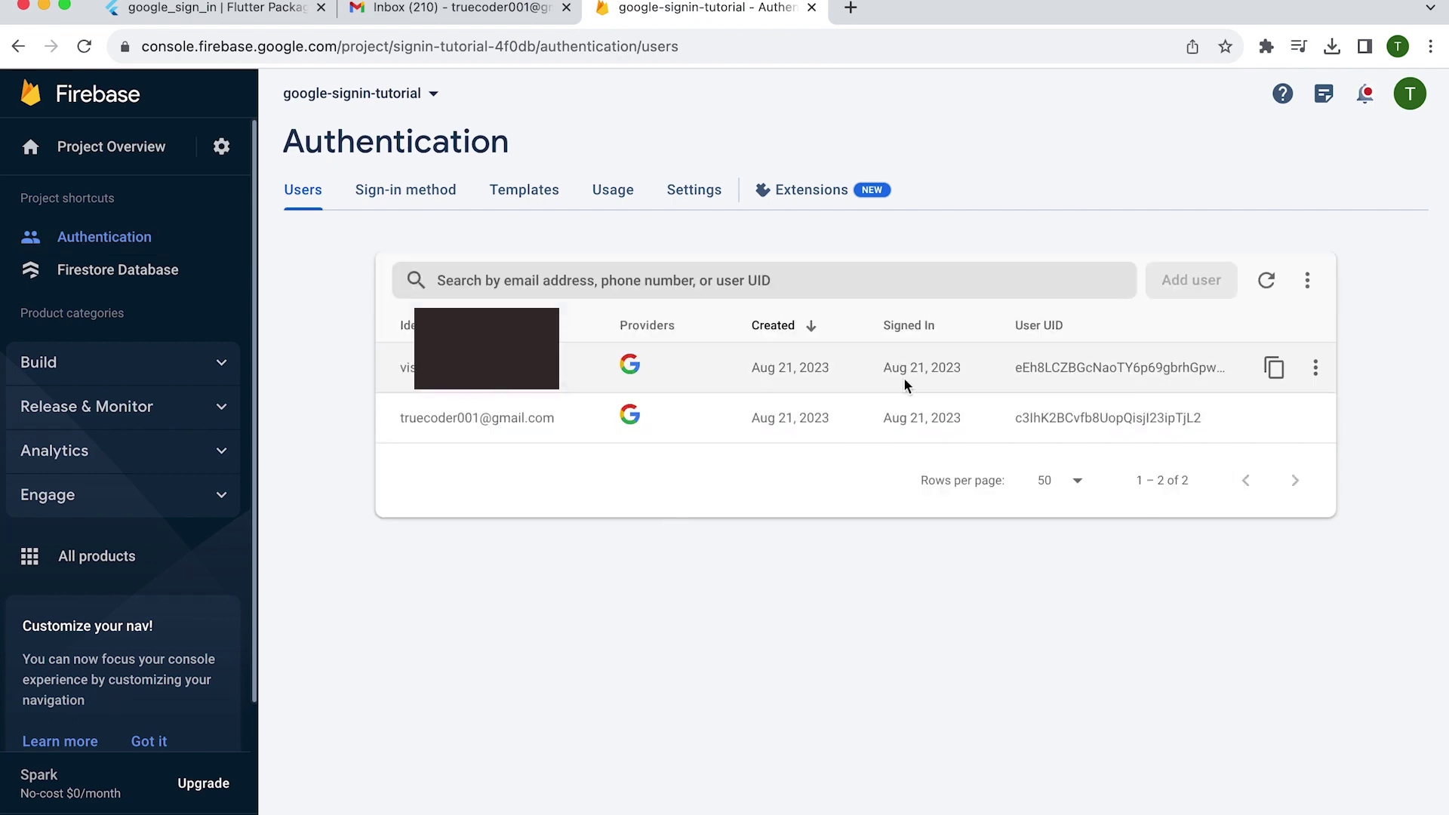
left_click(185, 273)
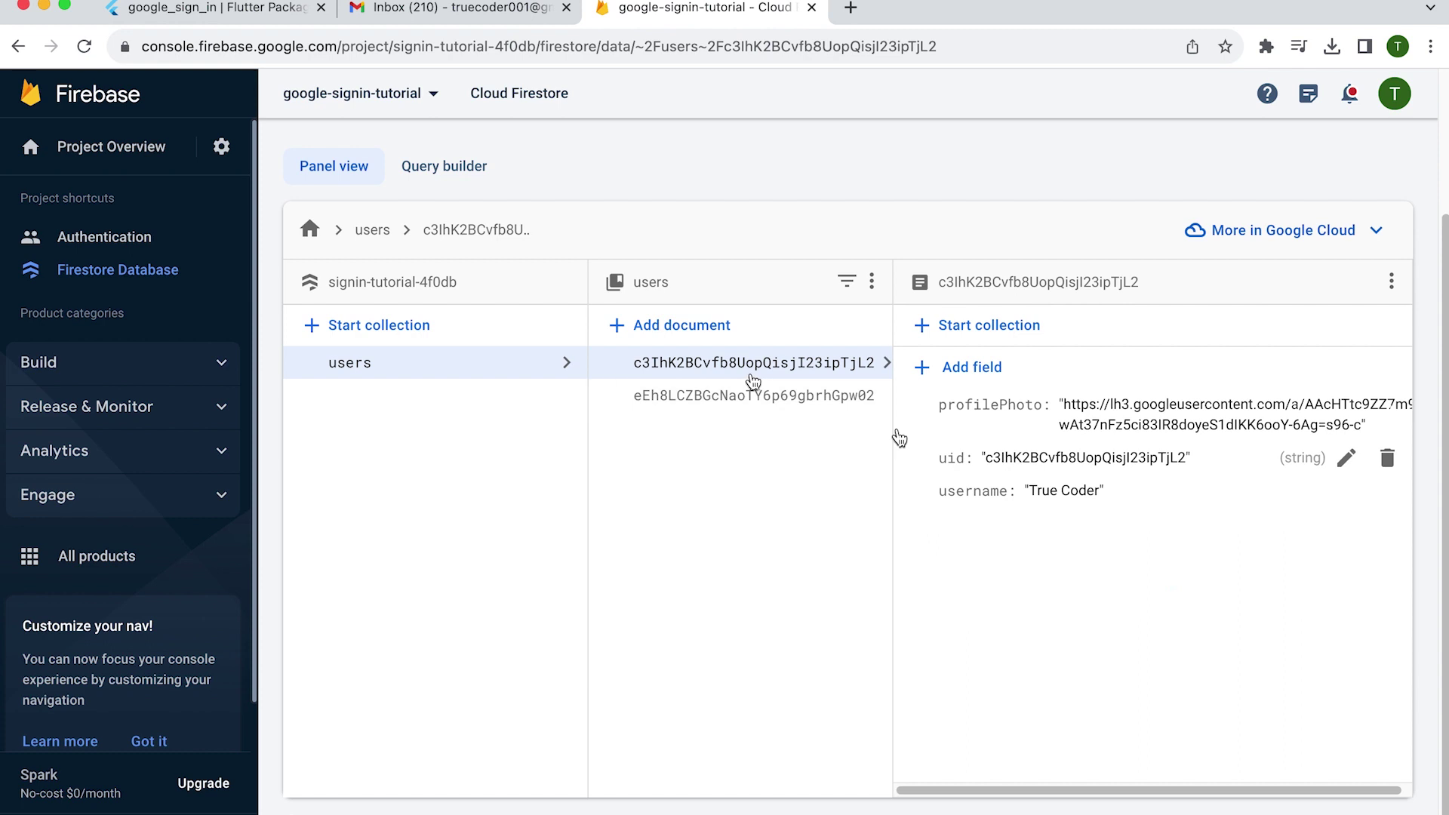
left_click(773, 398)
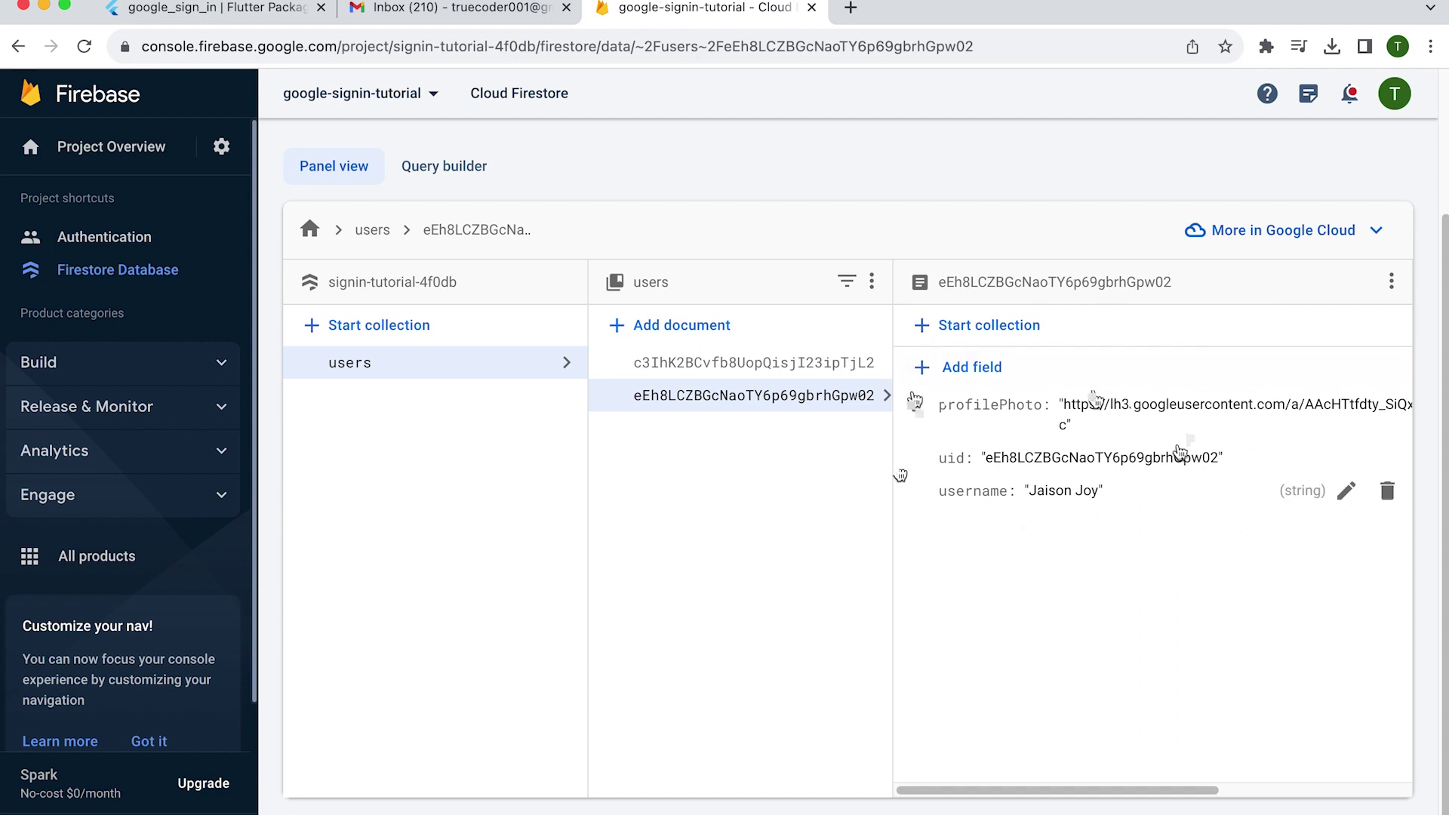
left_click(736, 363)
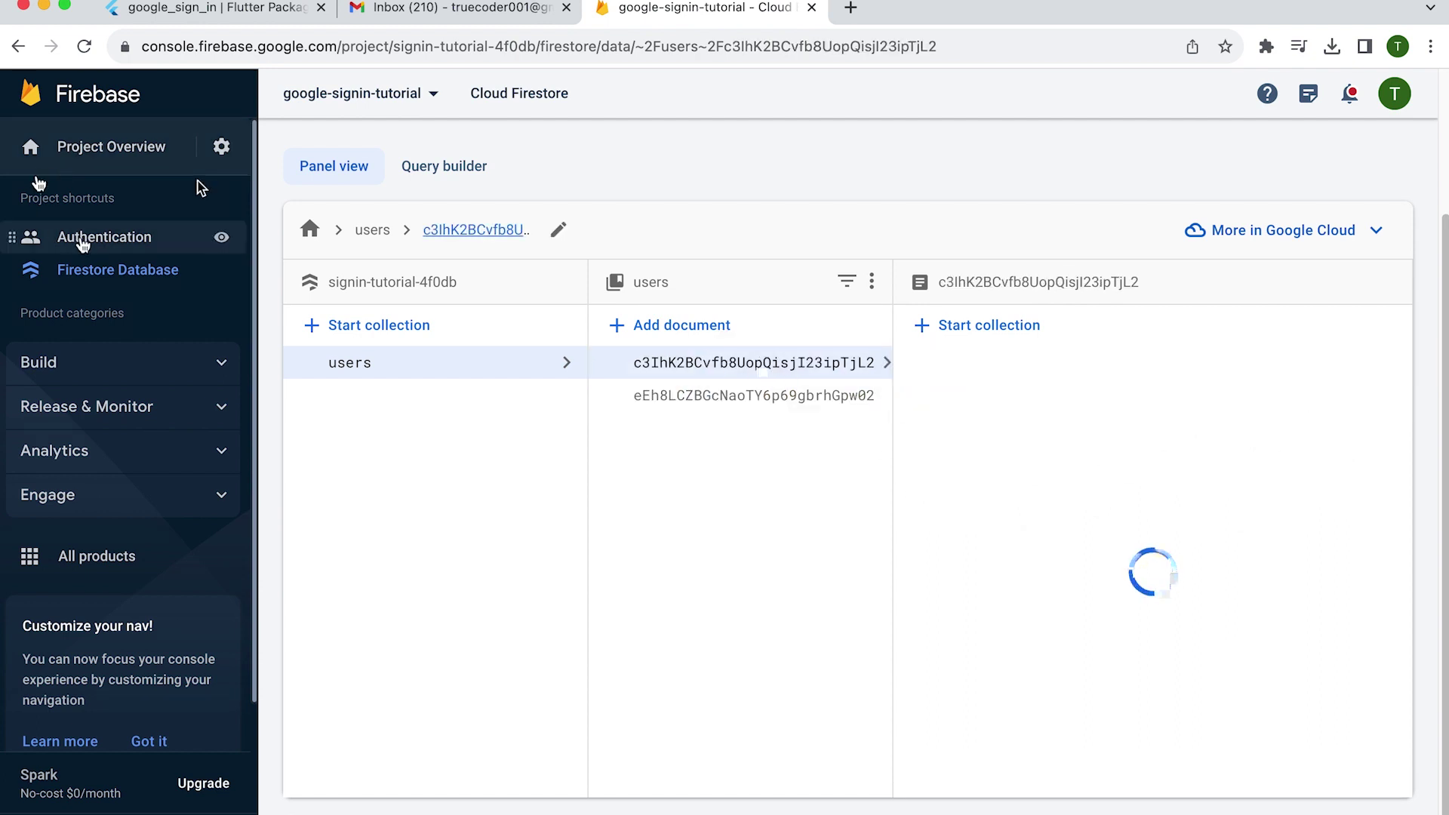
left_click(85, 240)
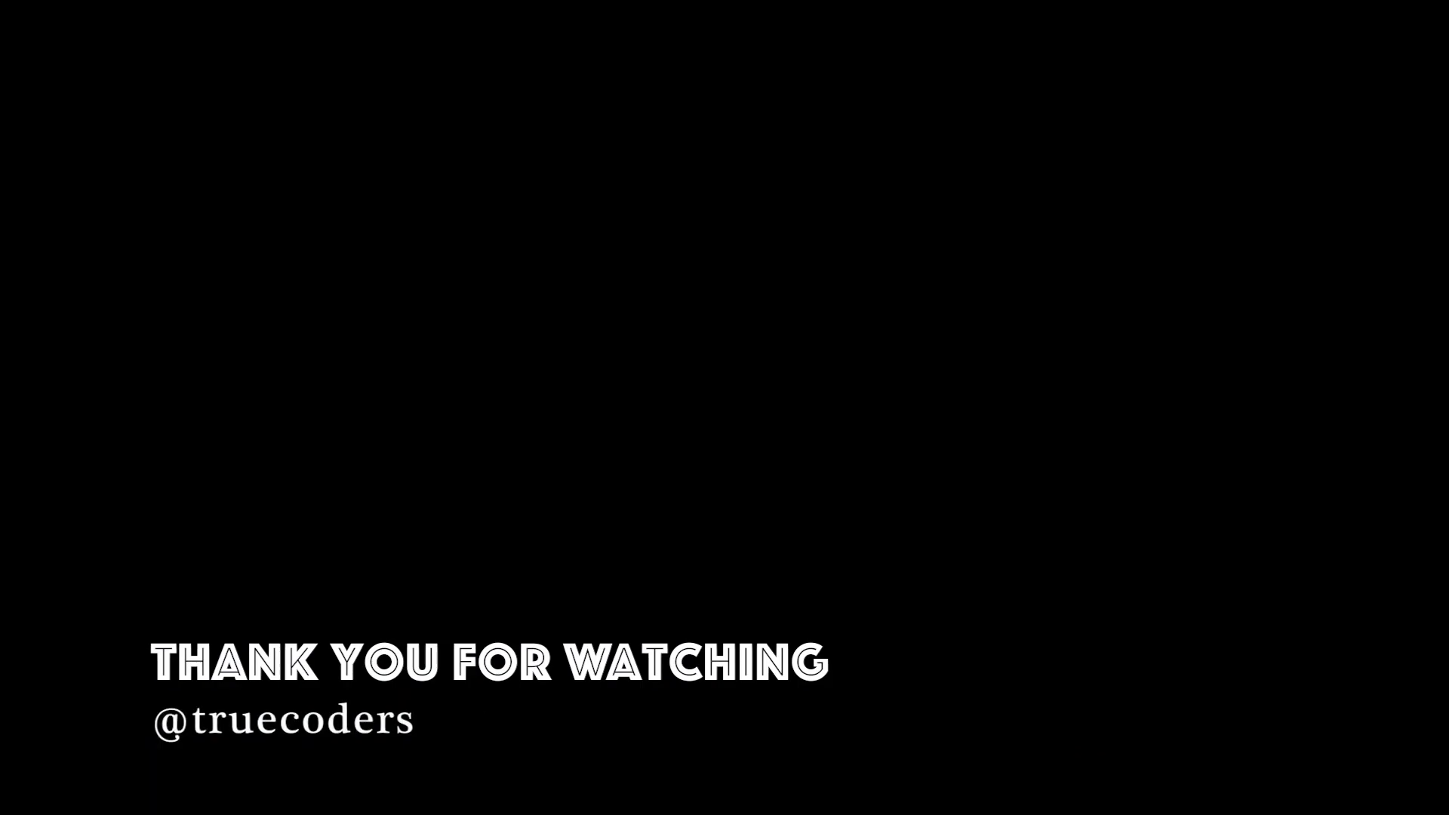